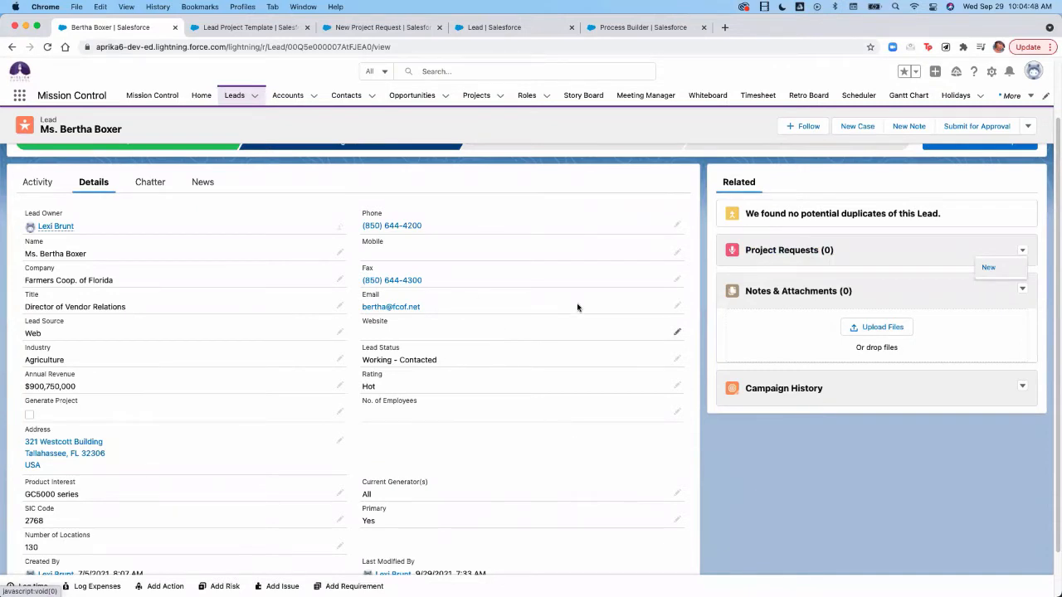
- Create a project request from the lead, named after the lead, using Lead Project Template and a proposed budget of $10,000
{"action": "left_click", "coordinate": [996, 270]}
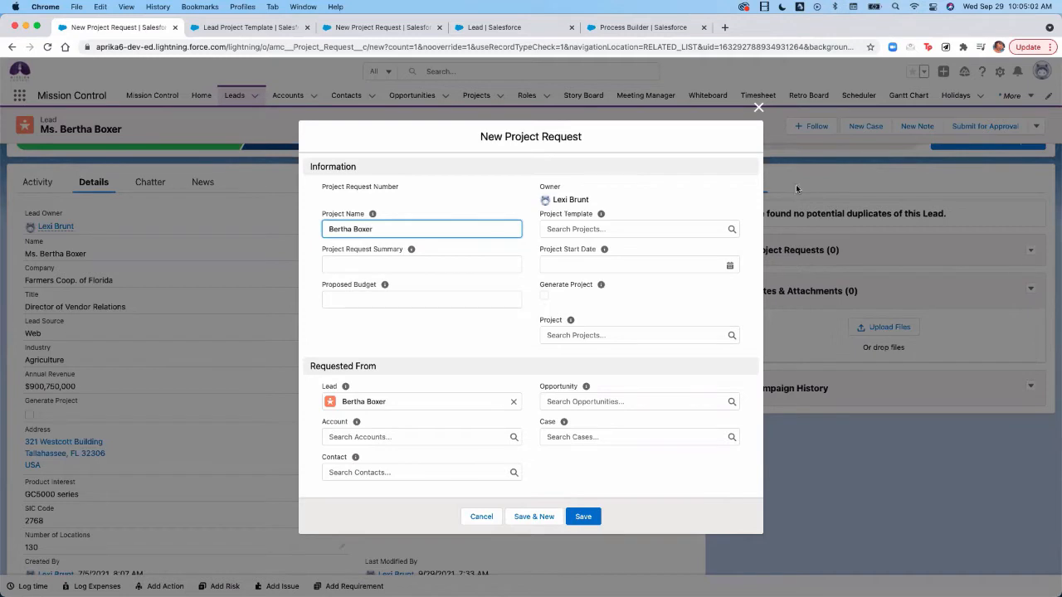
{"action": "left_click", "coordinate": [626, 231]}
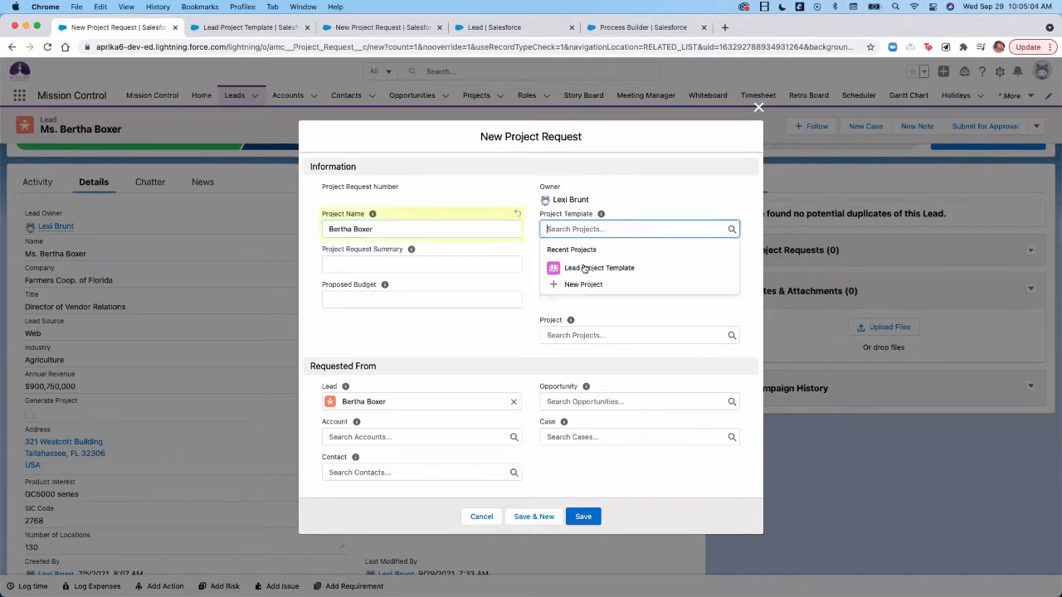
{"action": "left_click", "coordinate": [582, 267]}
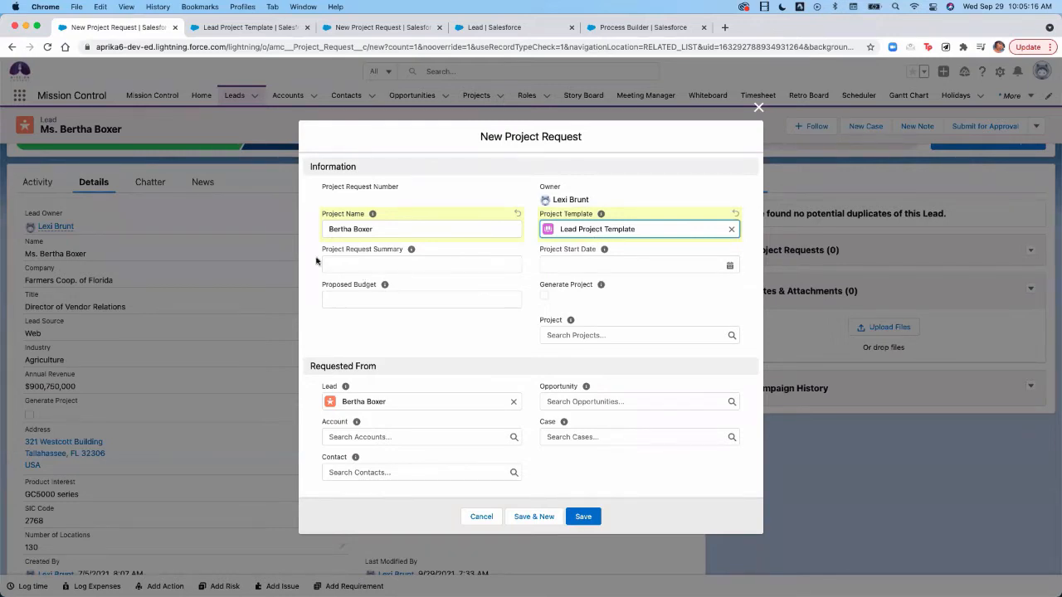
{"action": "mouse_move", "coordinate": [412, 250]}
{"action": "left_click", "coordinate": [370, 303]}
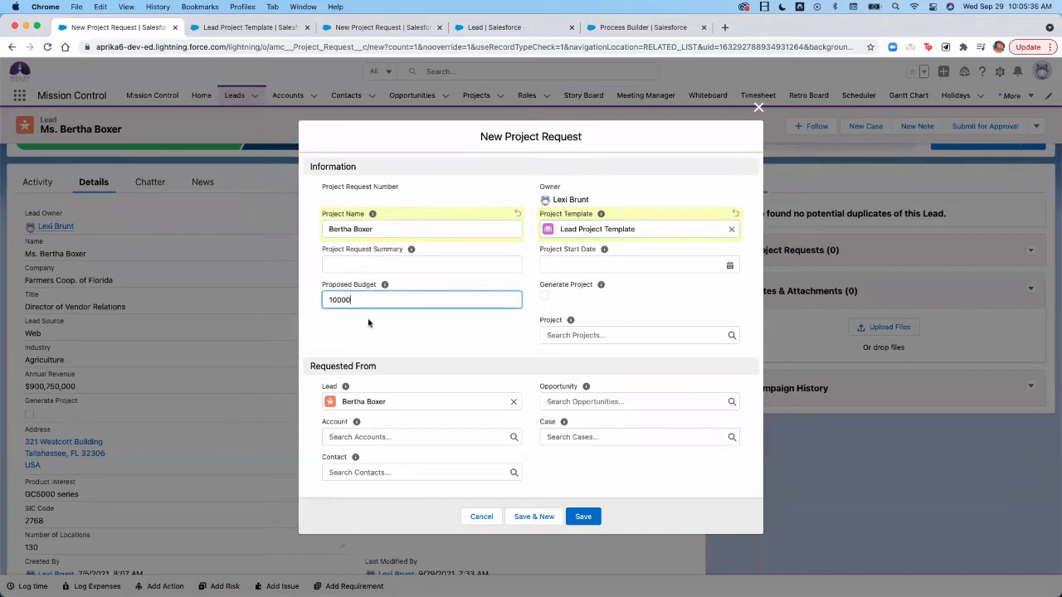
{"action": "key", "text": "Tab"}
- Set the project start date to 10/1/2021, leave the Project lookup empty, and save the project request
{"action": "left_click", "coordinate": [631, 266]}
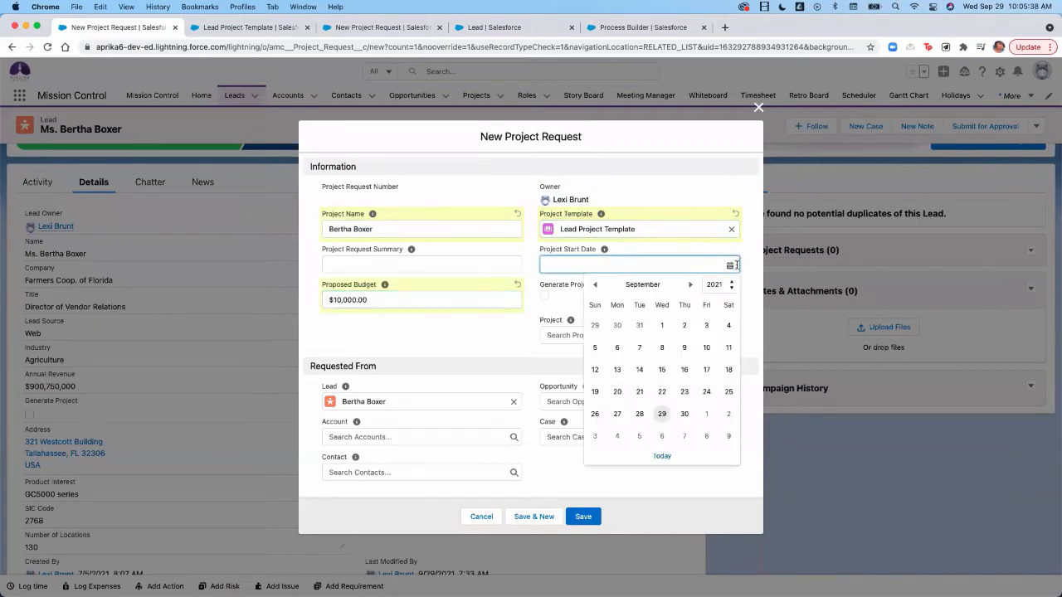
{"action": "left_click", "coordinate": [707, 418]}
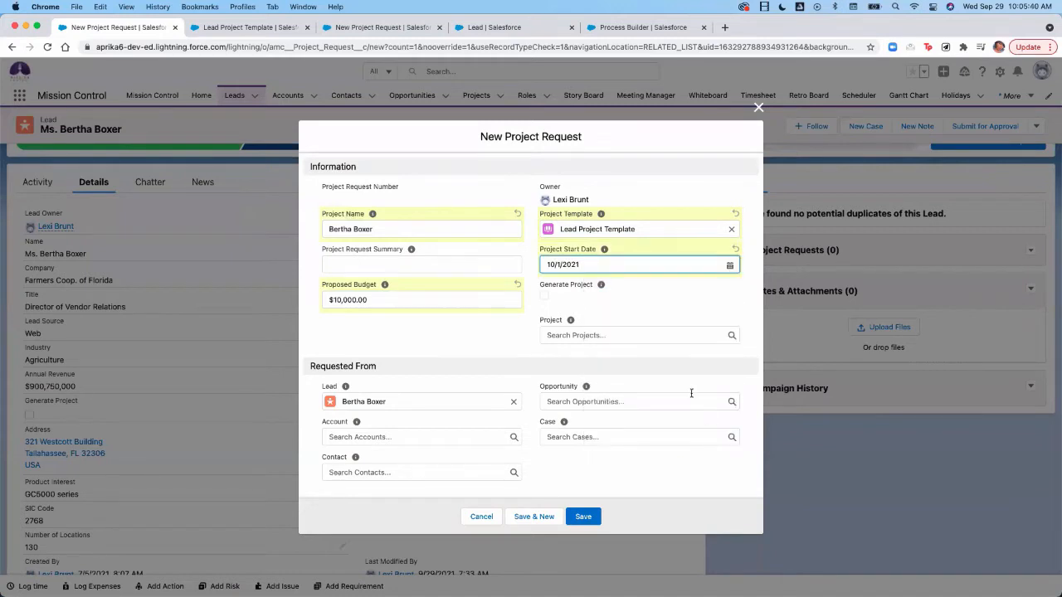
{"action": "left_click", "coordinate": [723, 267]}
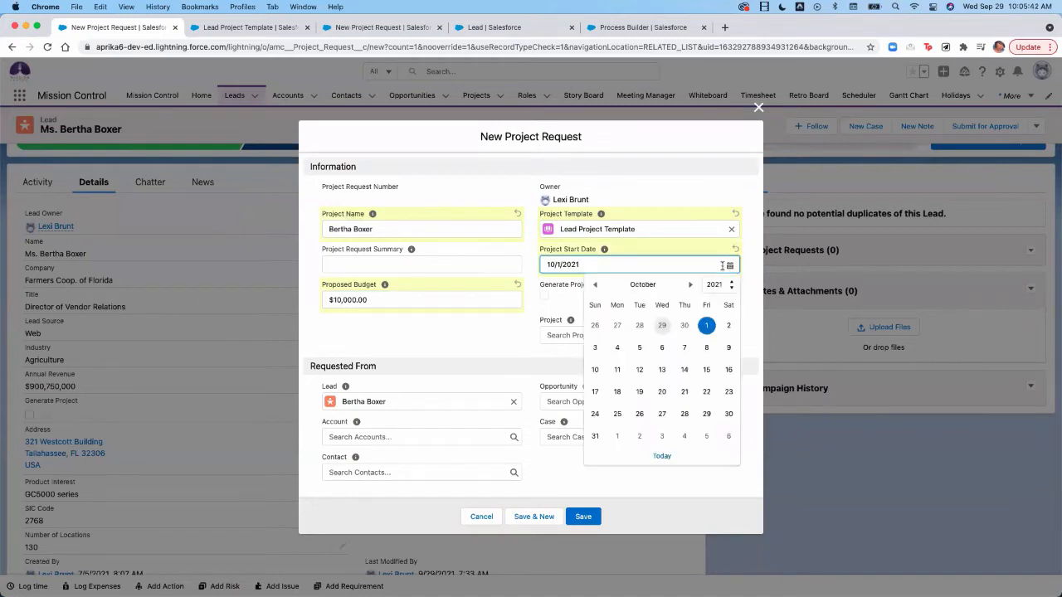
{"action": "left_click", "coordinate": [496, 386]}
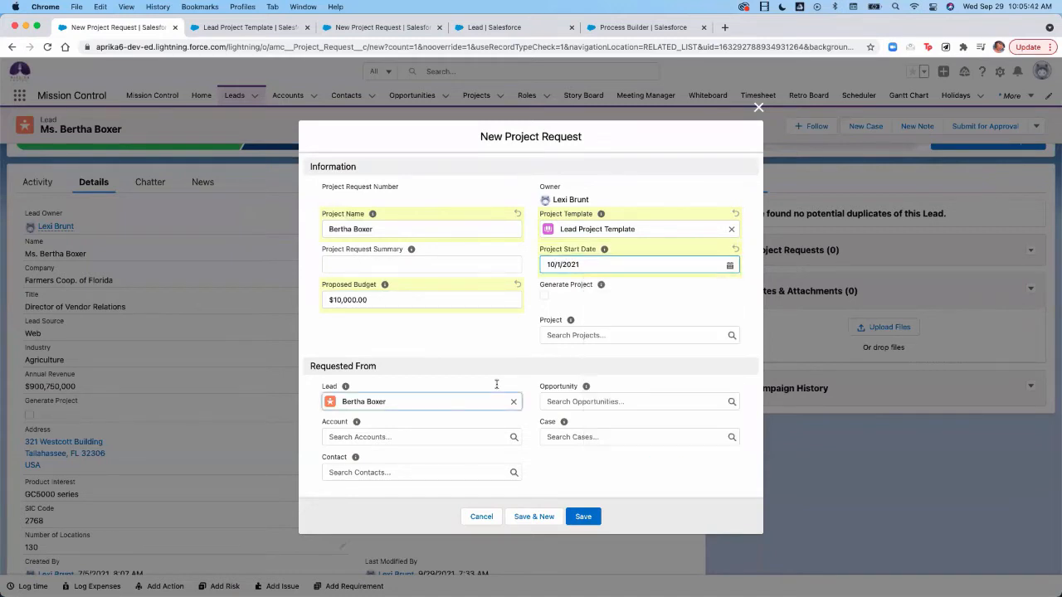
{"action": "left_click", "coordinate": [588, 334]}
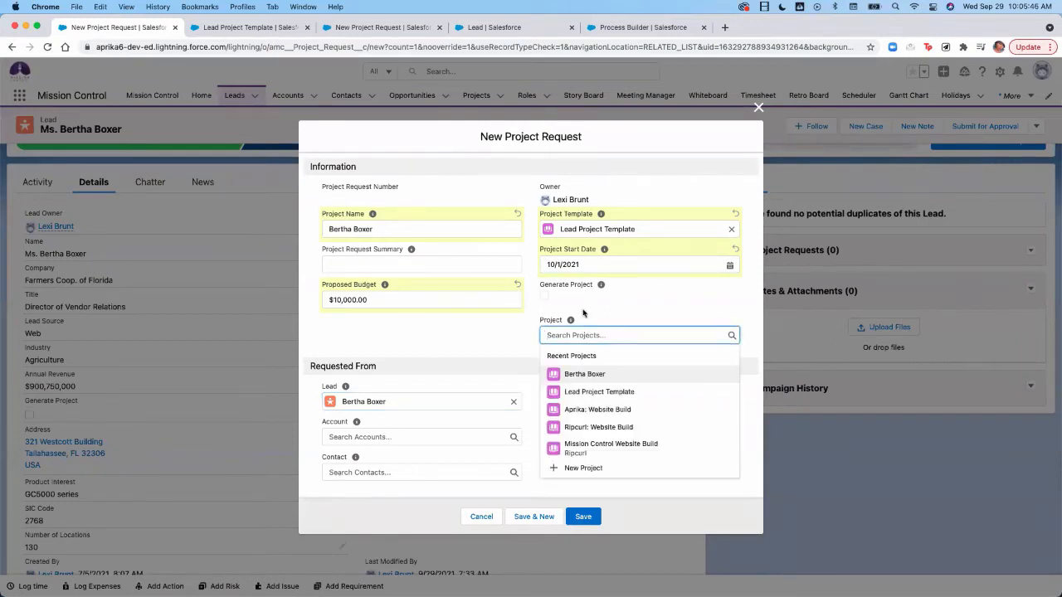
{"action": "left_click", "coordinate": [517, 336]}
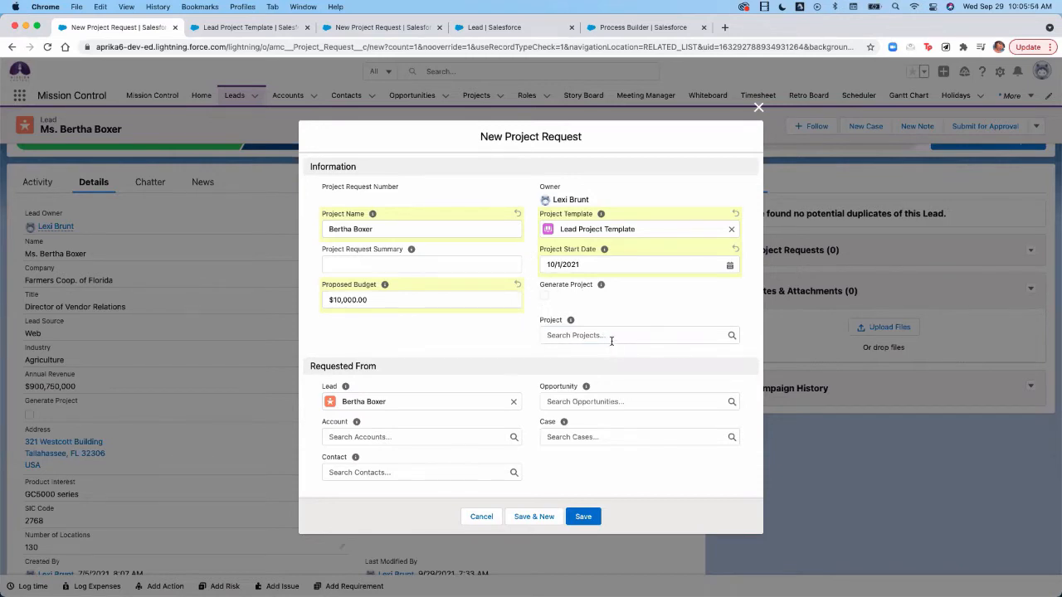
{"action": "left_click", "coordinate": [595, 517]}
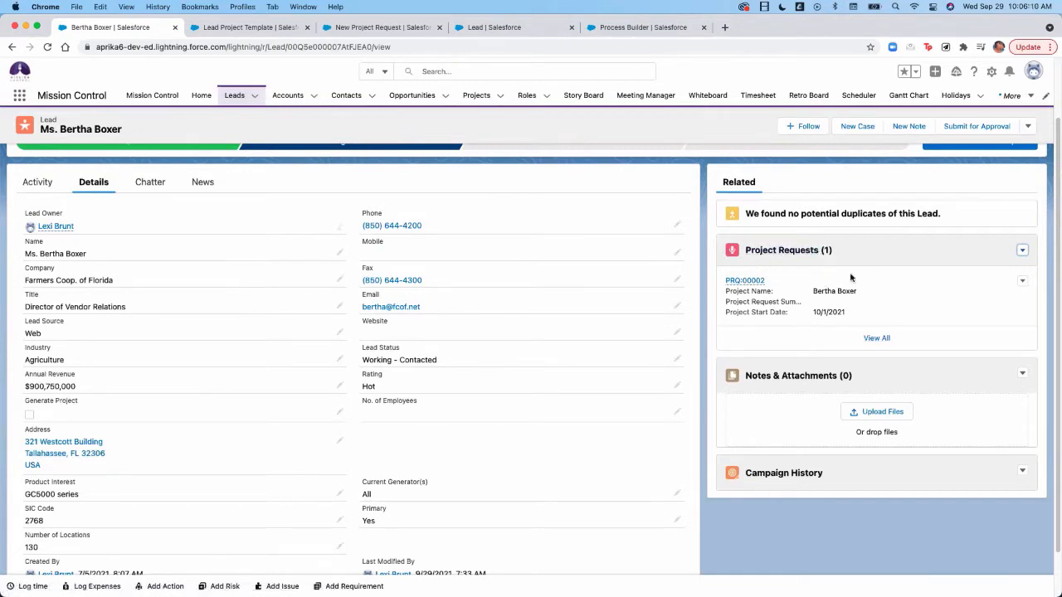
- Open the lead's new project request, enable Generate Project on it, and save the record
{"action": "mouse_move", "coordinate": [738, 284]}
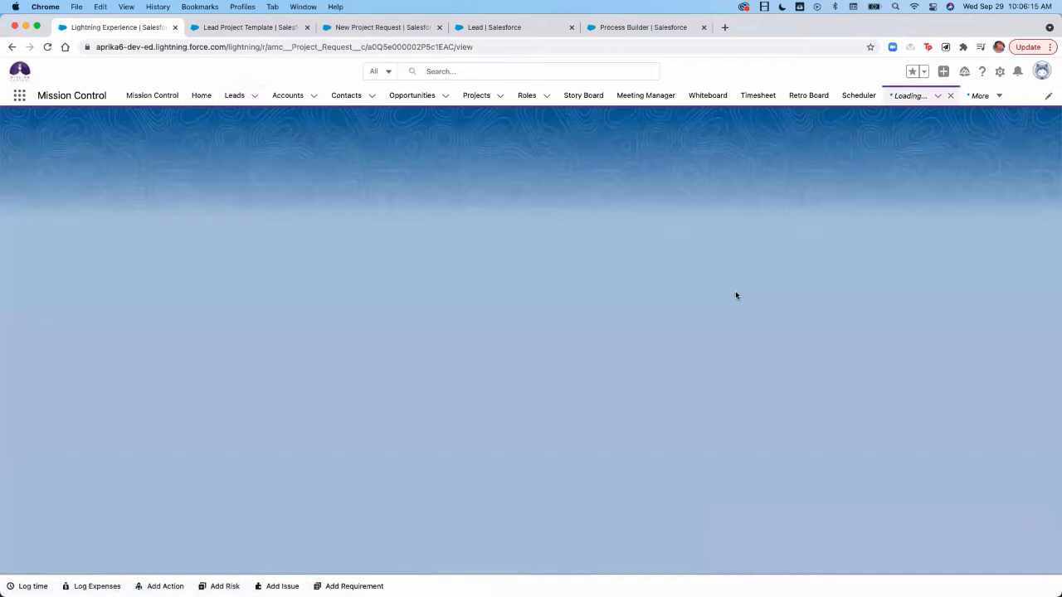
{"action": "left_click", "coordinate": [743, 283]}
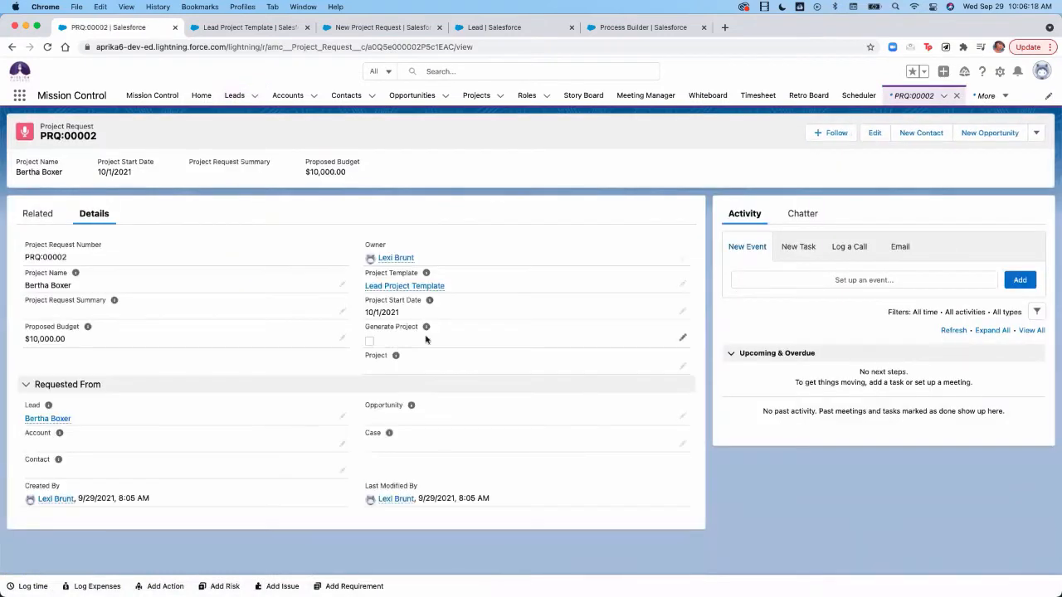
{"action": "double_click", "coordinate": [377, 345]}
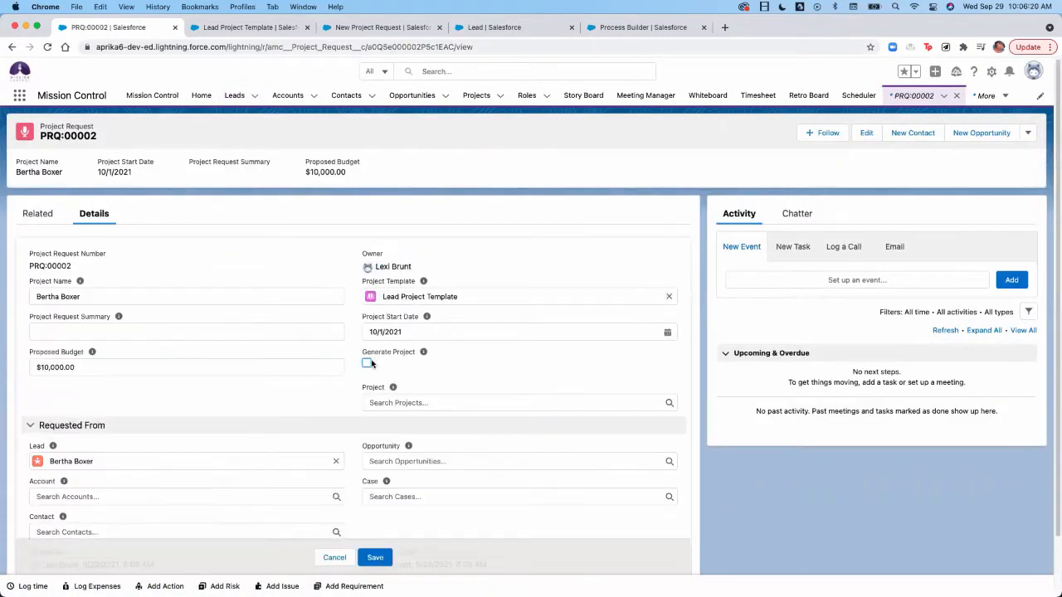
{"action": "left_click", "coordinate": [367, 363]}
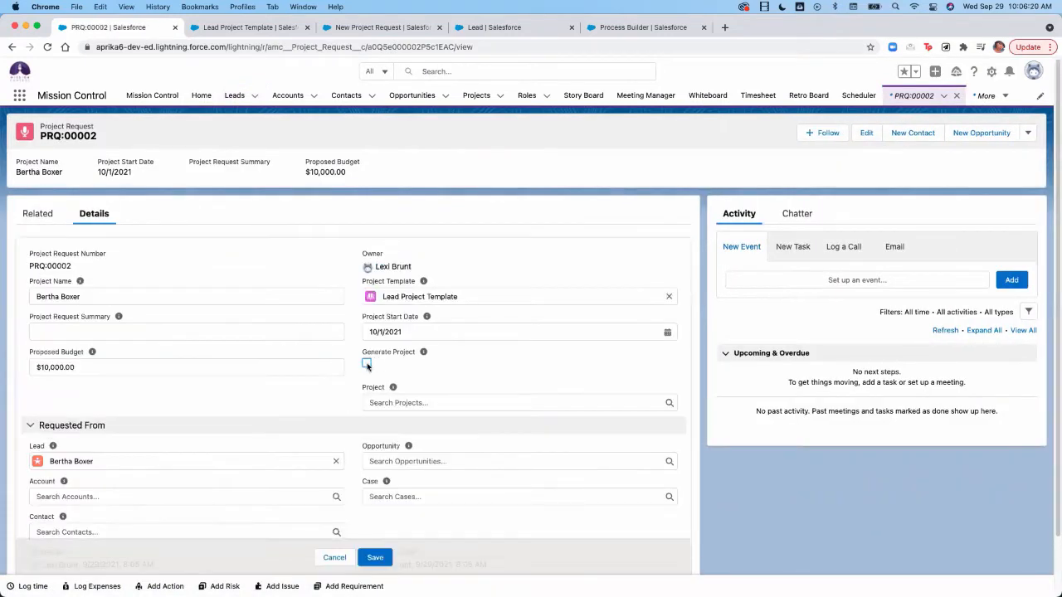
{"action": "left_click", "coordinate": [375, 557]}
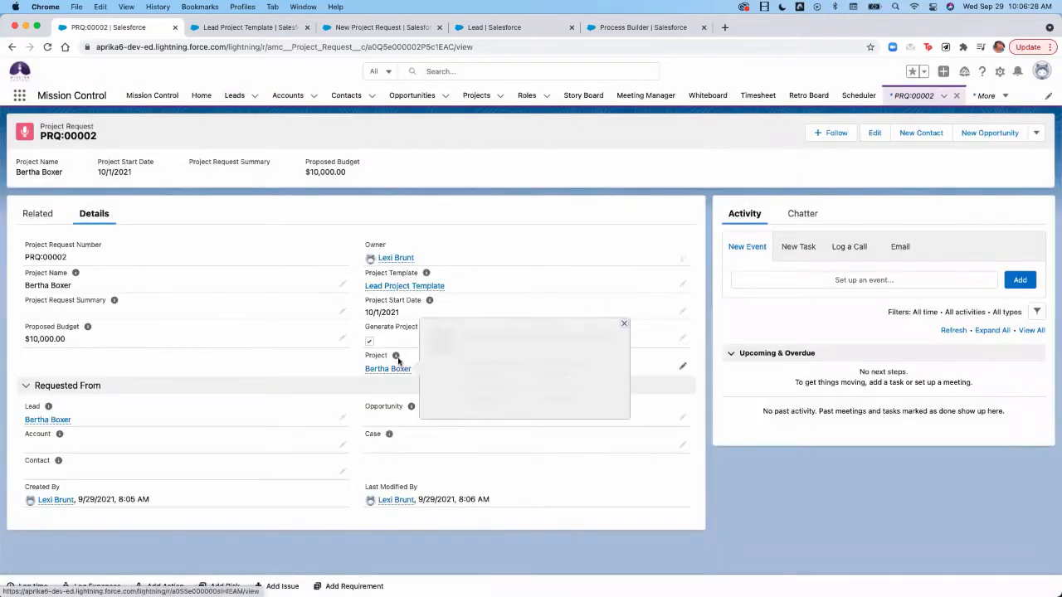
- Examine the details of the Lead Project Template record down to its Template checkbox
{"action": "mouse_move", "coordinate": [415, 290]}
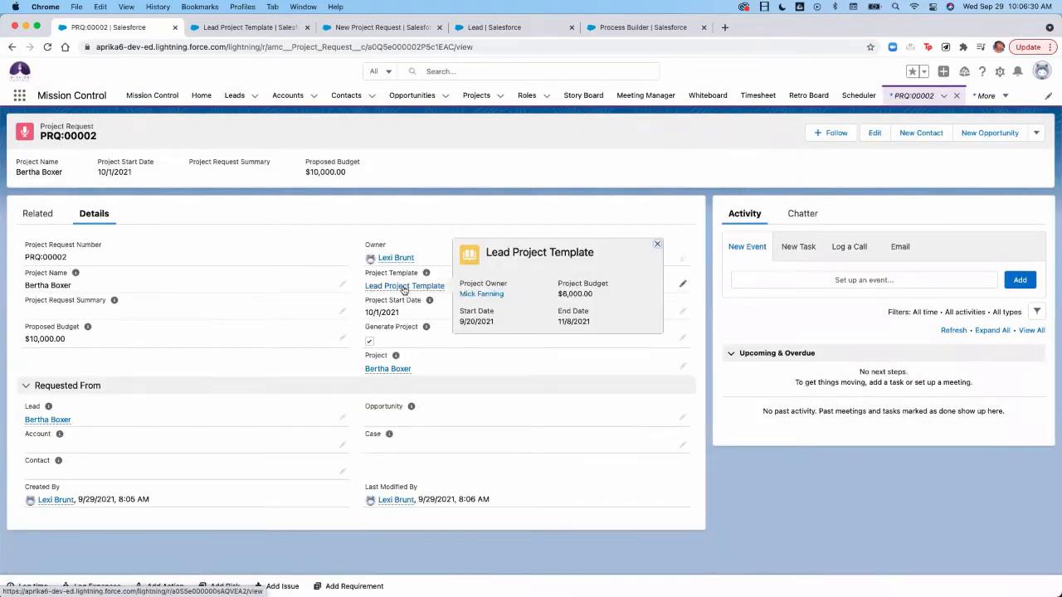
{"action": "left_click", "coordinate": [244, 31]}
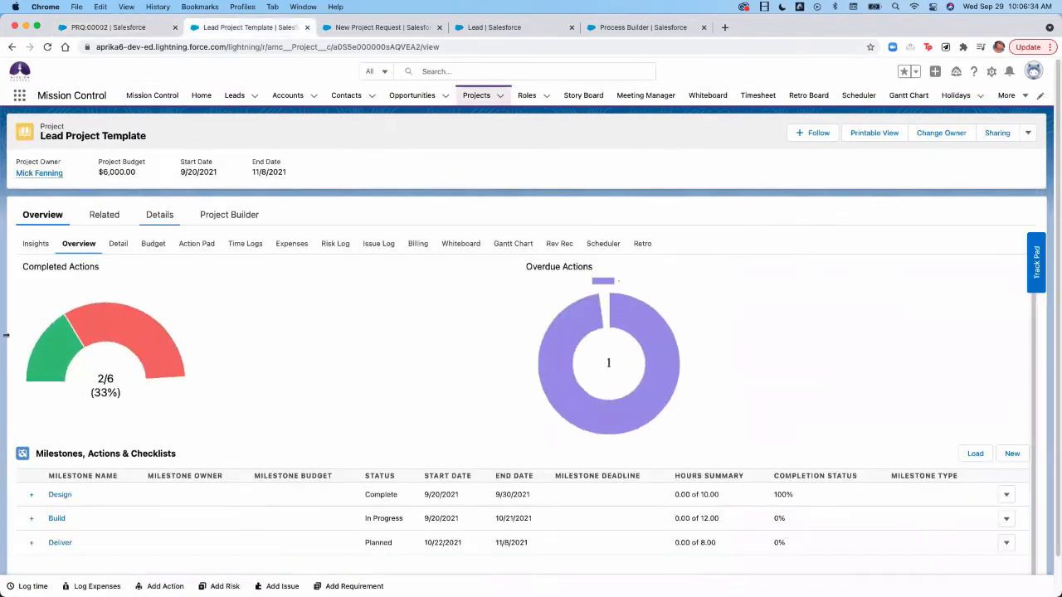
{"action": "left_click", "coordinate": [158, 224]}
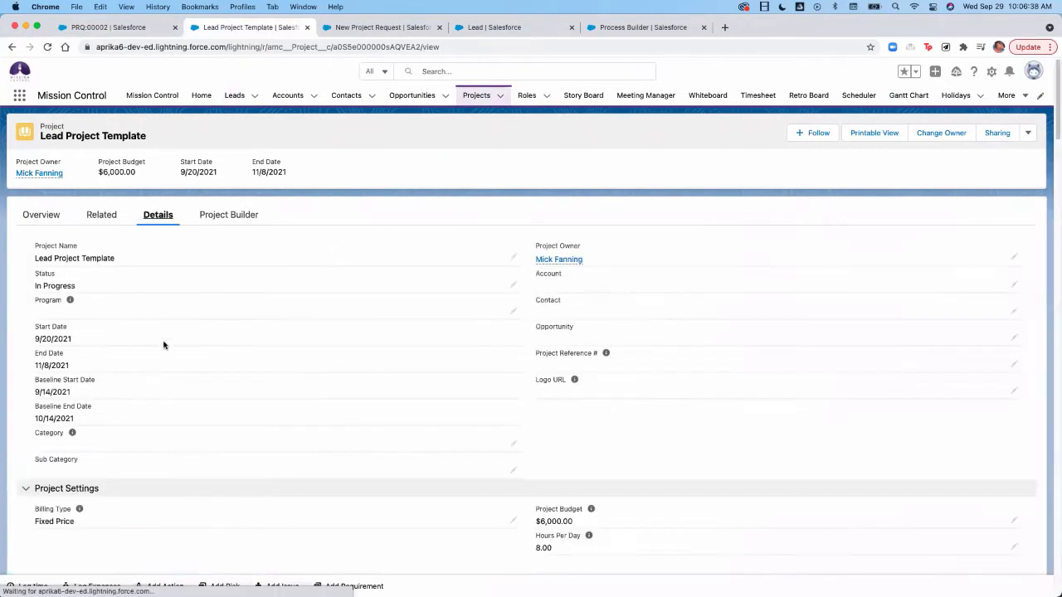
{"action": "scroll", "coordinate": [555, 519], "scroll_direction": "down", "scroll_amount": 10}
{"action": "scroll", "coordinate": [556, 520], "scroll_direction": "down", "scroll_amount": 15}
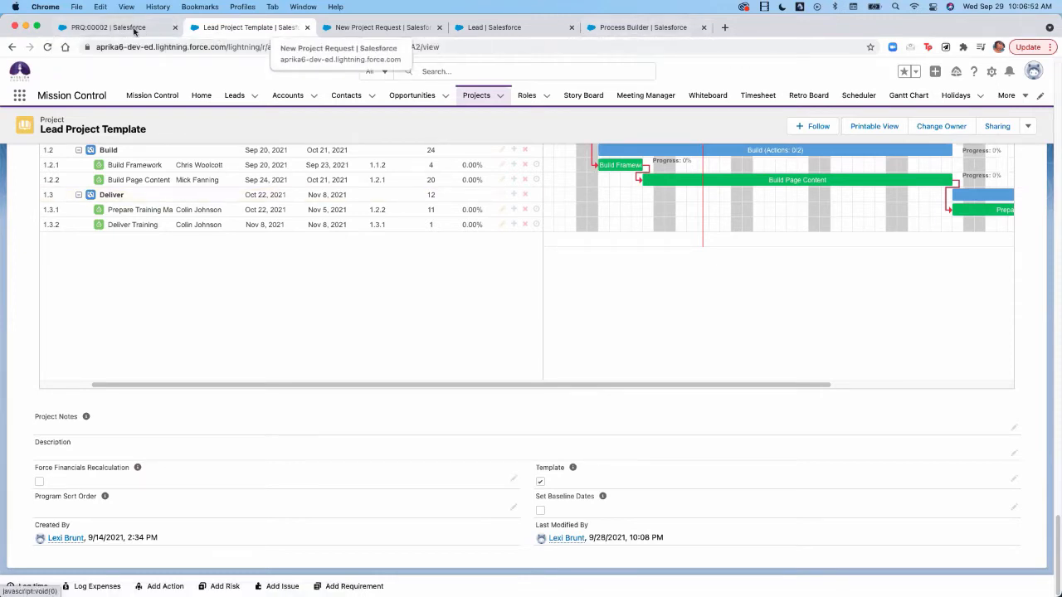
- Activate version 1 of the Generate Project from Lead process in Process Builder
{"action": "left_click", "coordinate": [639, 27]}
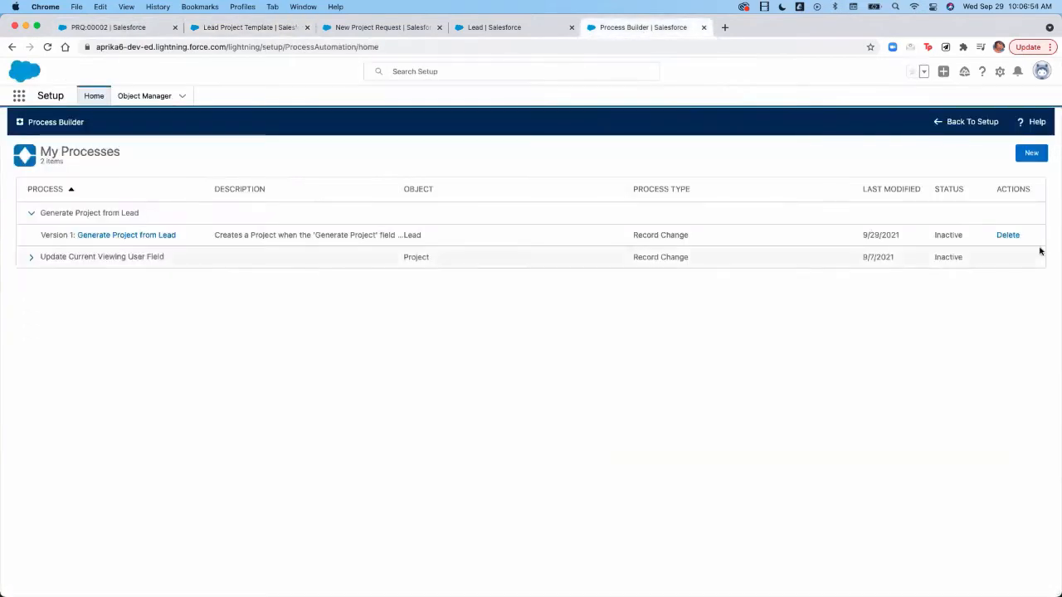
{"action": "left_click", "coordinate": [129, 237]}
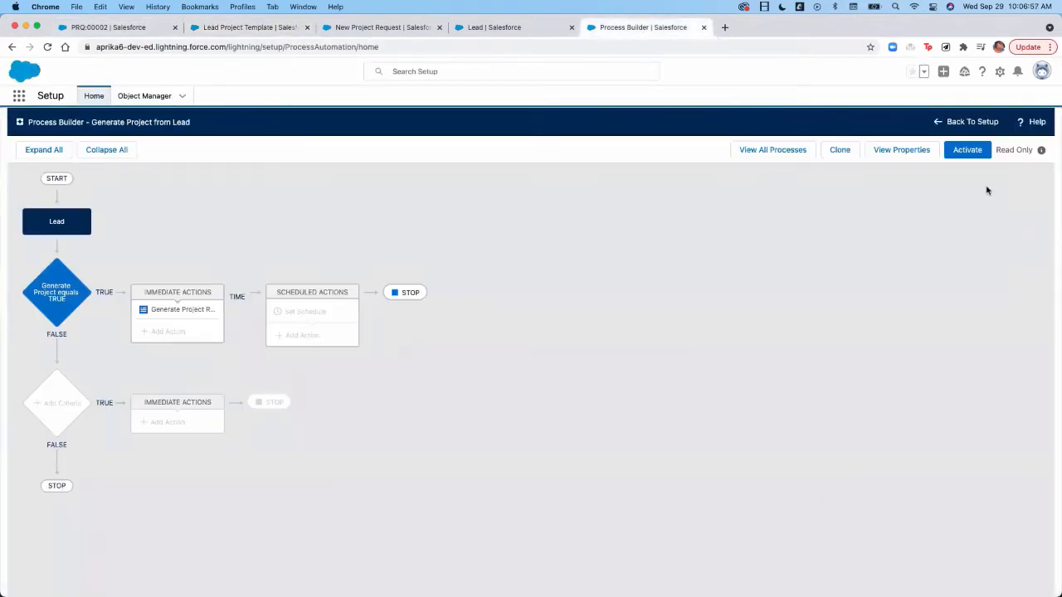
{"action": "left_click", "coordinate": [967, 151]}
{"action": "left_click", "coordinate": [693, 417]}
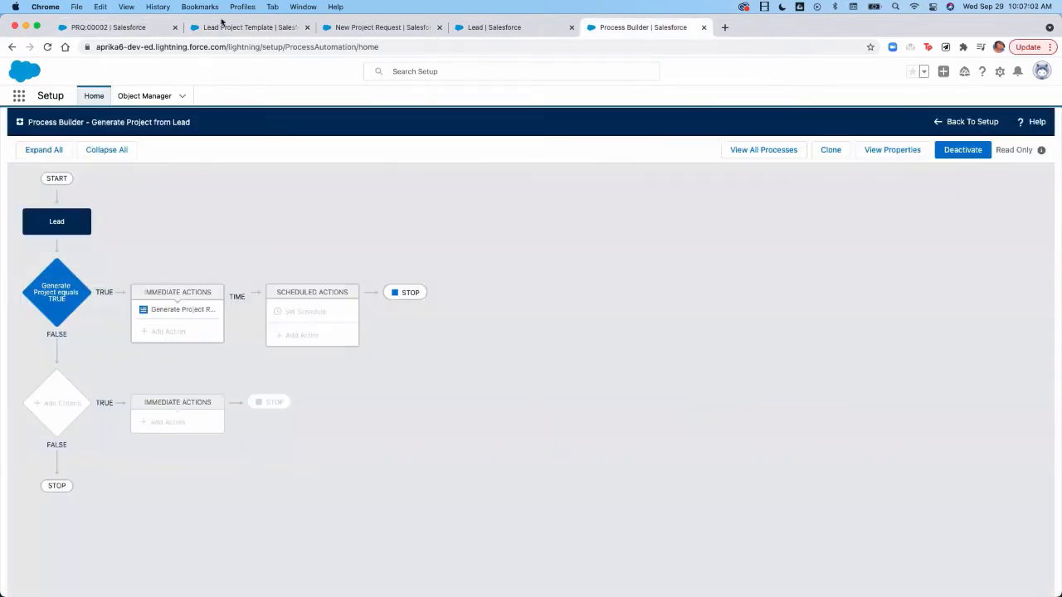
- Enable Generate Project on the lead record, save it, and open the newest project request listed for the lead
{"action": "left_click", "coordinate": [233, 29]}
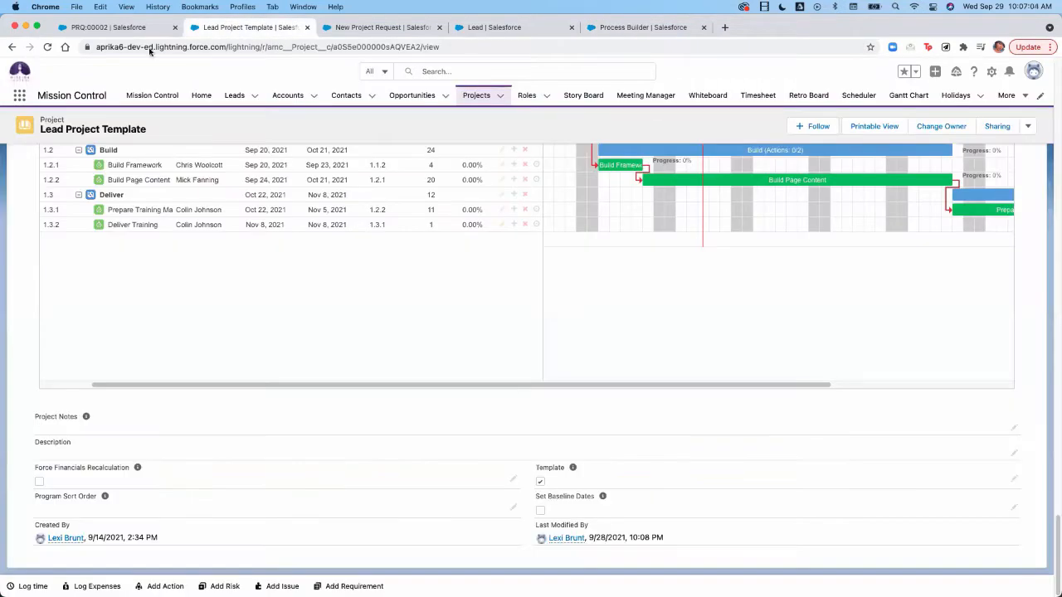
{"action": "left_click", "coordinate": [115, 28]}
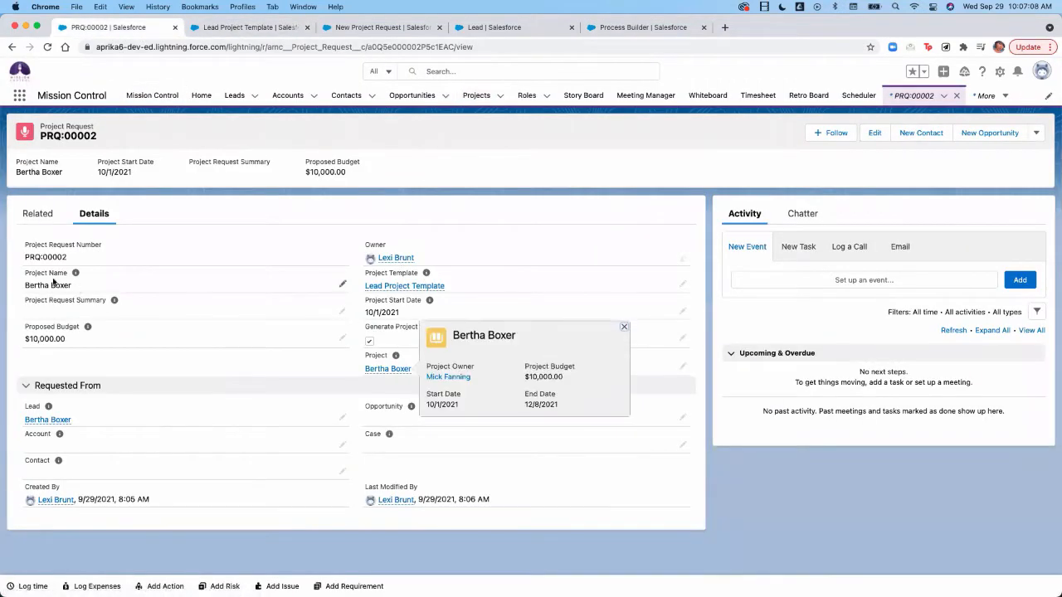
{"action": "left_click", "coordinate": [50, 423]}
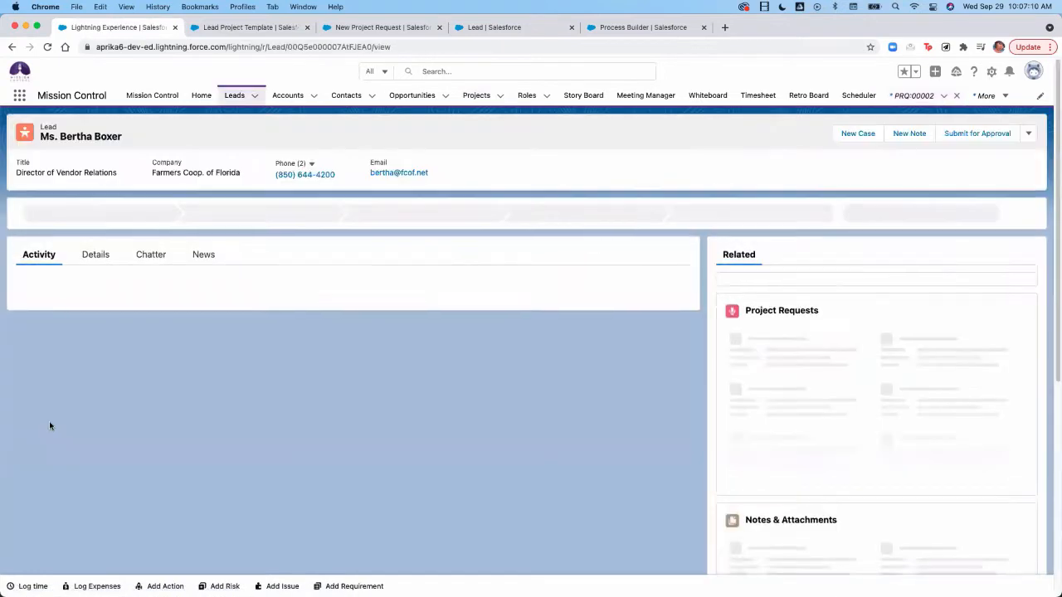
{"action": "left_click", "coordinate": [96, 257]}
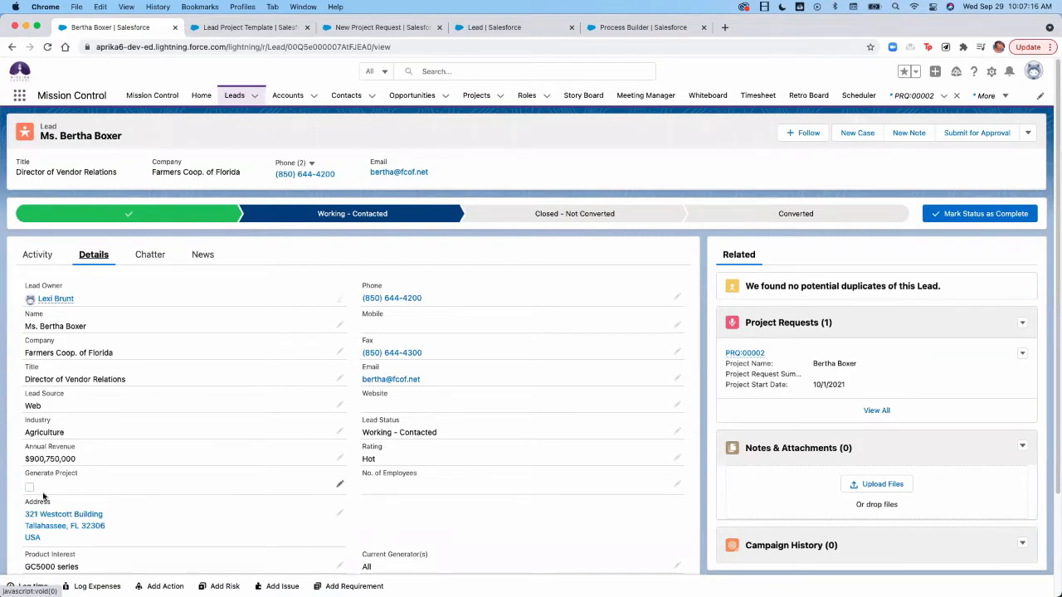
{"action": "left_click", "coordinate": [342, 485]}
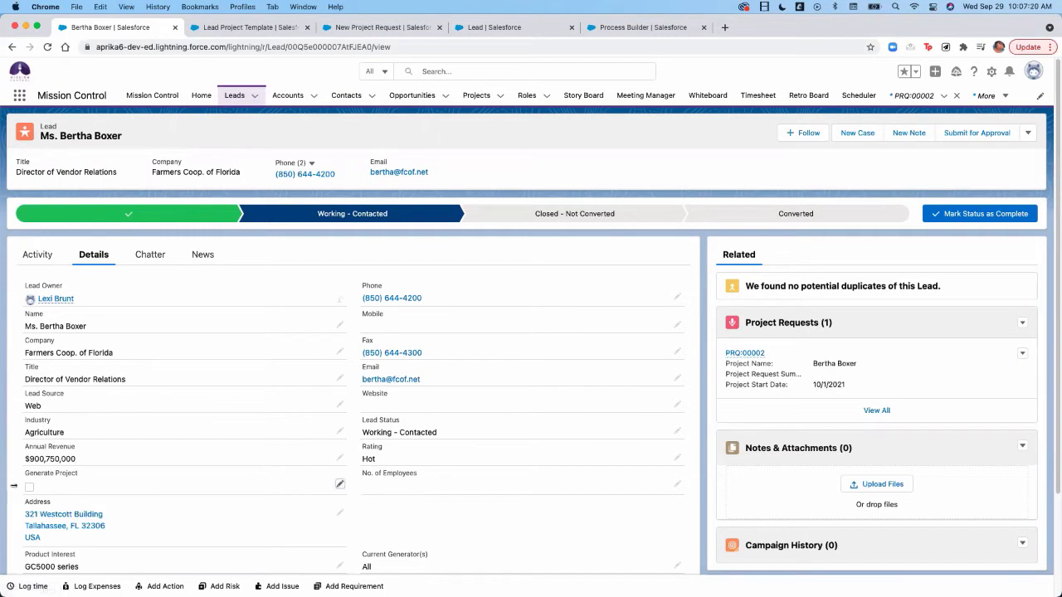
{"action": "left_click", "coordinate": [34, 480]}
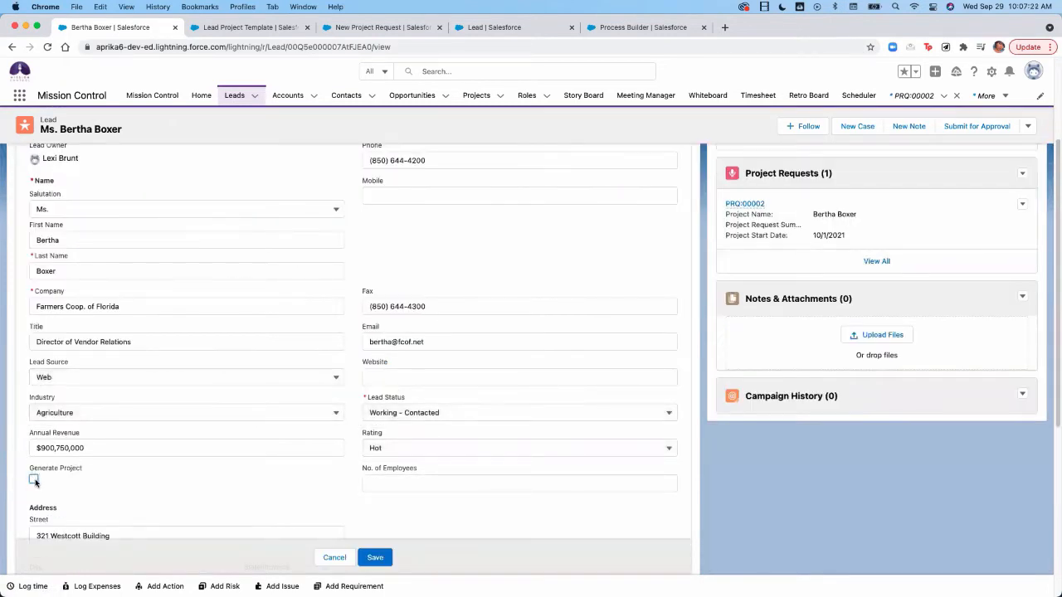
{"action": "left_click", "coordinate": [380, 557]}
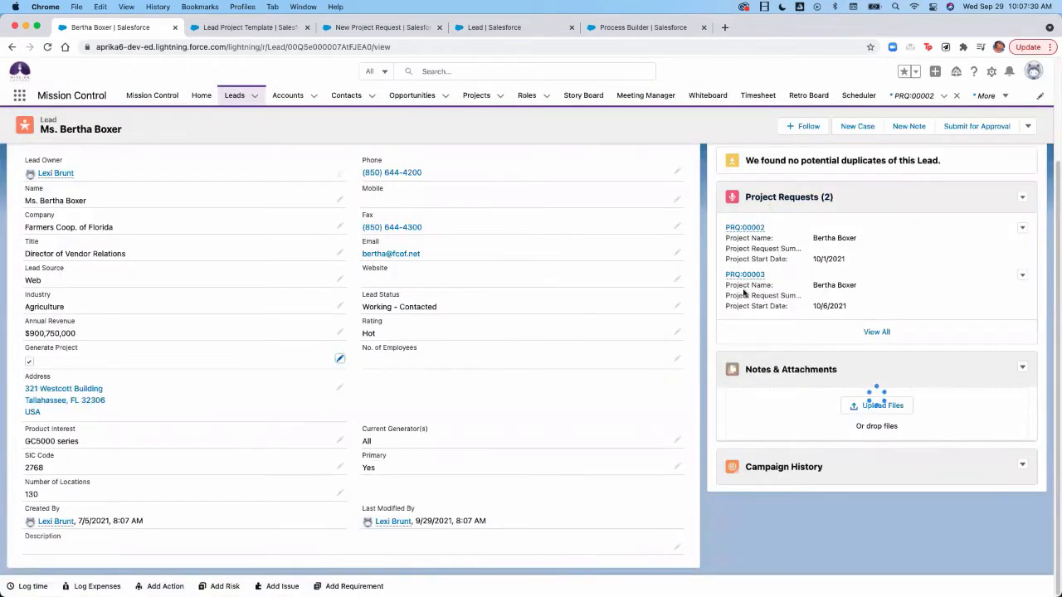
{"action": "mouse_move", "coordinate": [742, 277]}
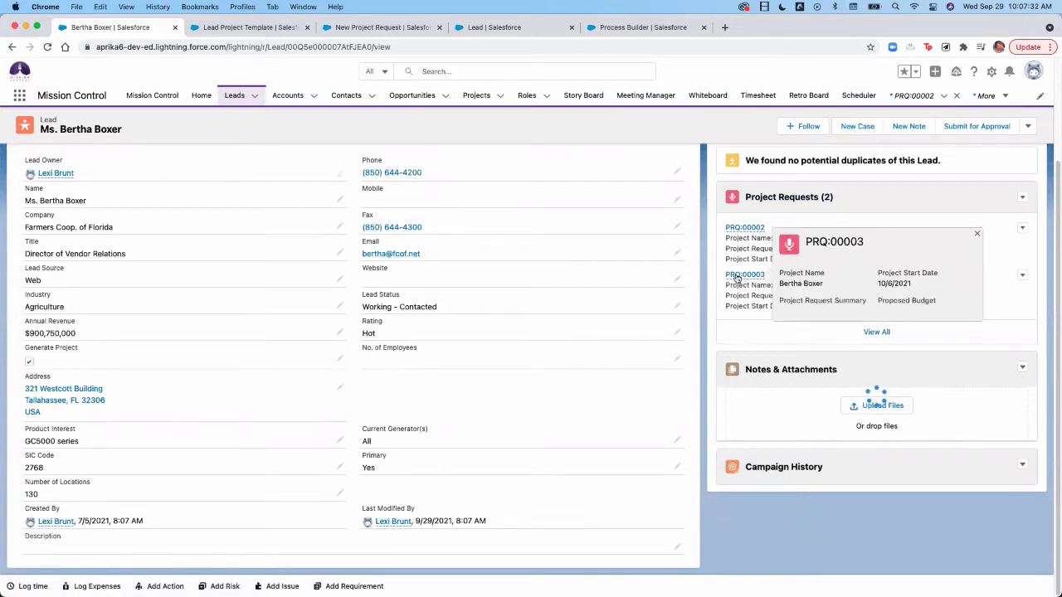
{"action": "left_click", "coordinate": [736, 277]}
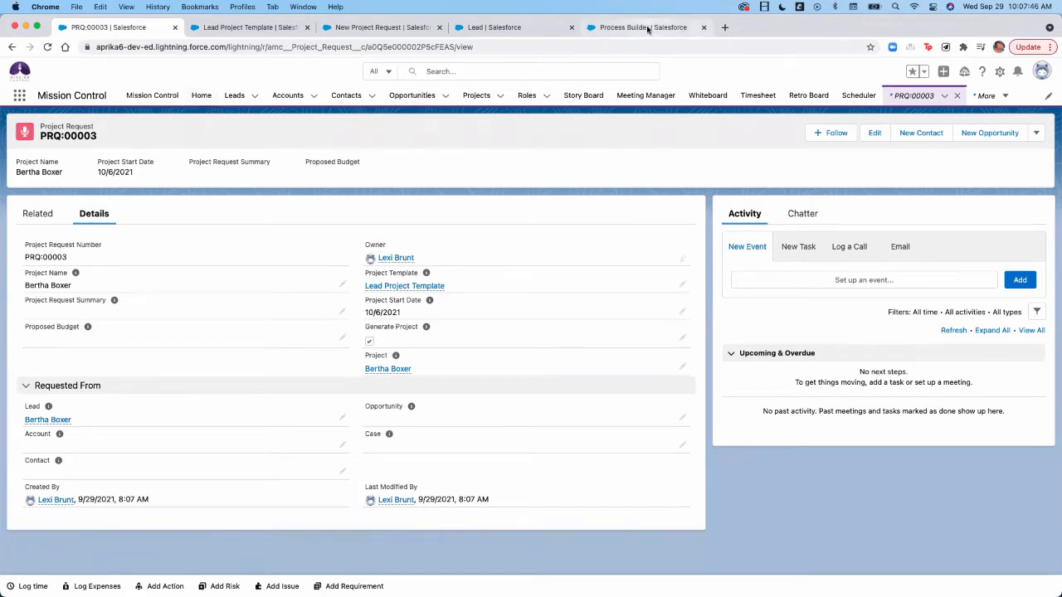
- Go to the Lead Project Template record and highlight its record ID in the page URL
{"action": "left_click", "coordinate": [224, 31]}
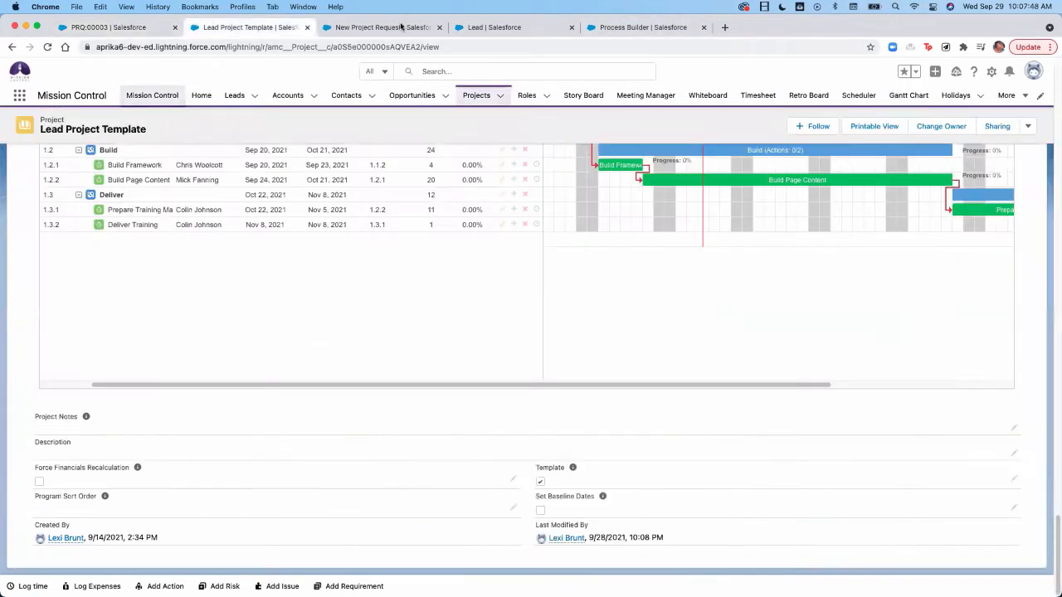
{"action": "scroll", "coordinate": [365, 269], "scroll_direction": "down", "scroll_amount": 5}
{"action": "scroll", "coordinate": [357, 280], "scroll_direction": "up", "scroll_amount": 20}
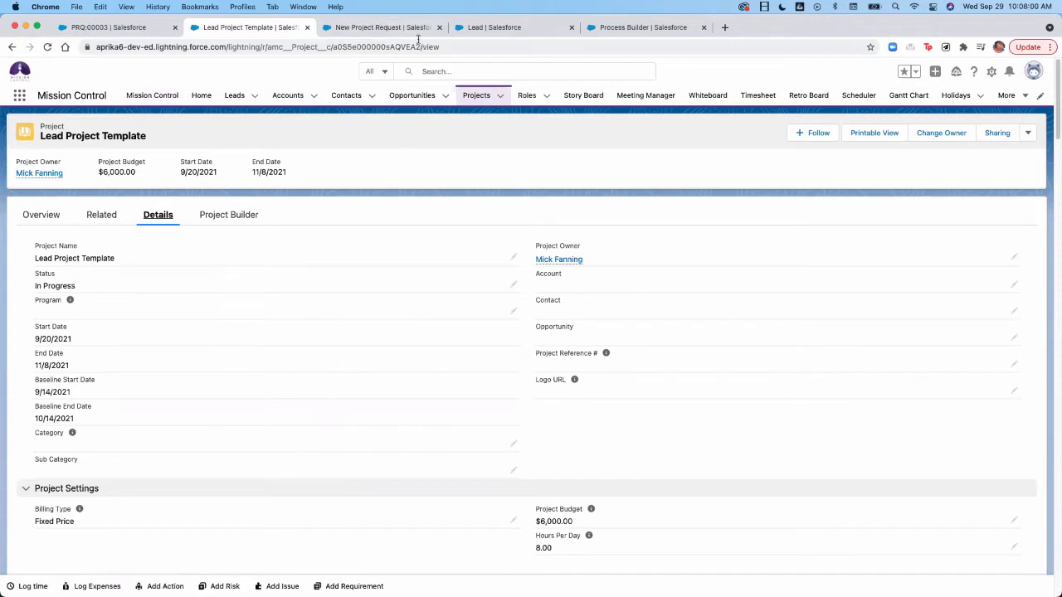
{"action": "left_click_drag", "start_coordinate": [420, 47], "coordinate": [333, 48]}
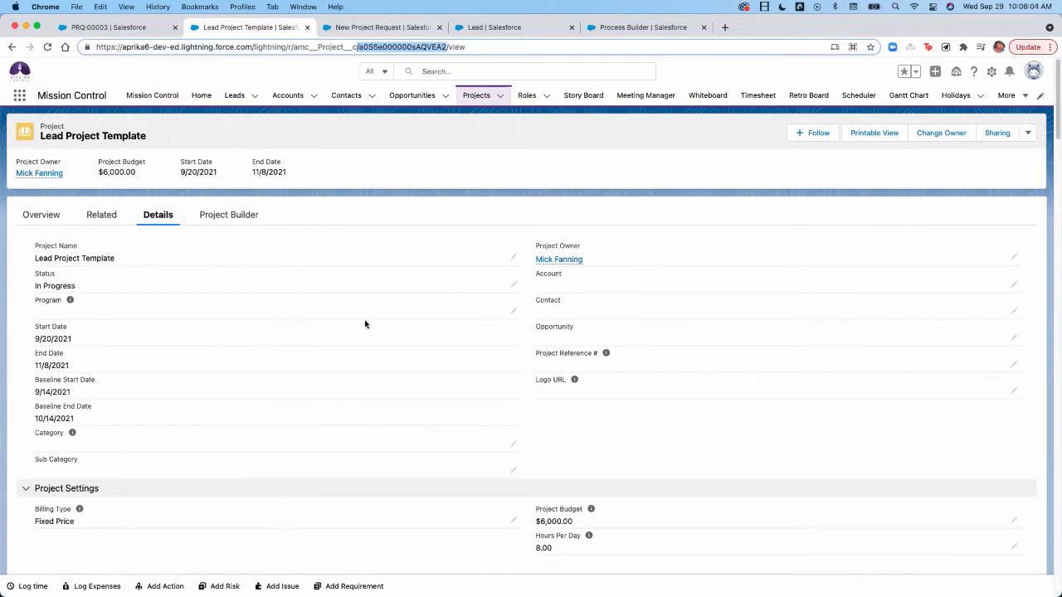
- Return to the Lead object in Object Manager and list its fields and relationships
{"action": "left_click", "coordinate": [364, 47]}
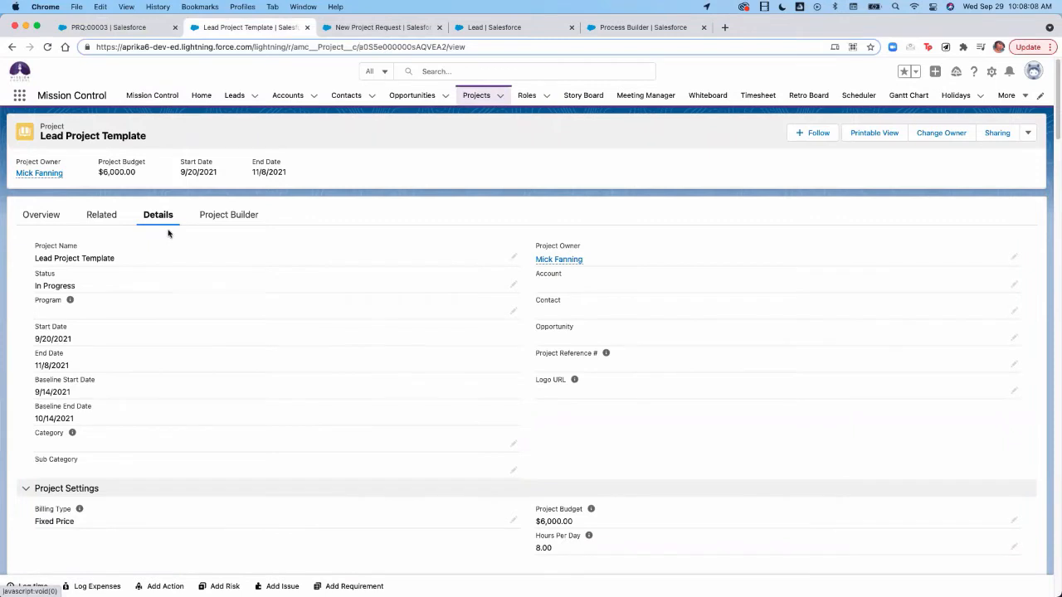
{"action": "left_click", "coordinate": [358, 27]}
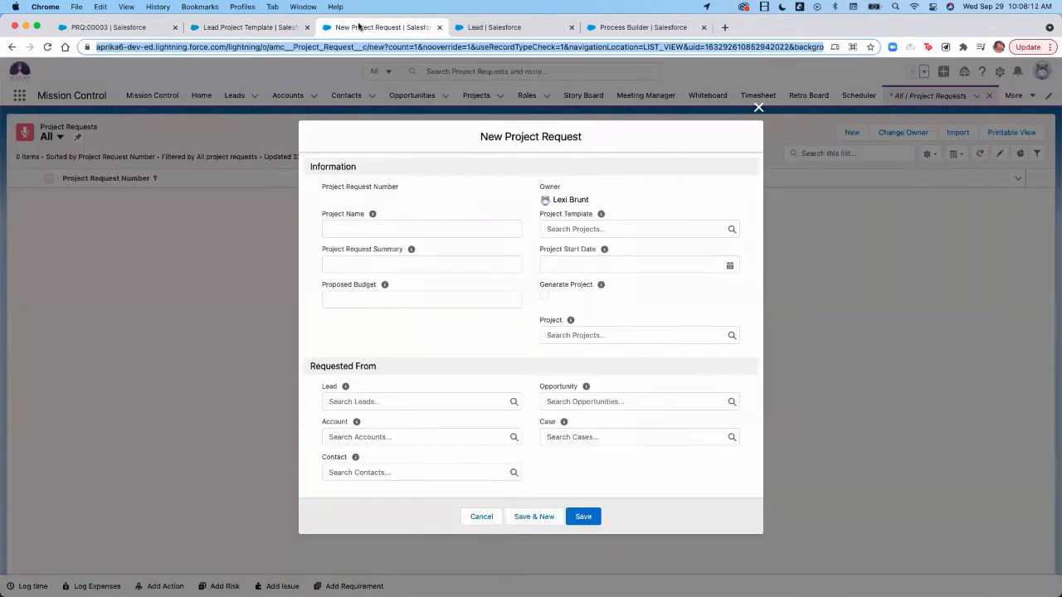
{"action": "left_click_drag", "start_coordinate": [497, 24], "coordinate": [340, 26]}
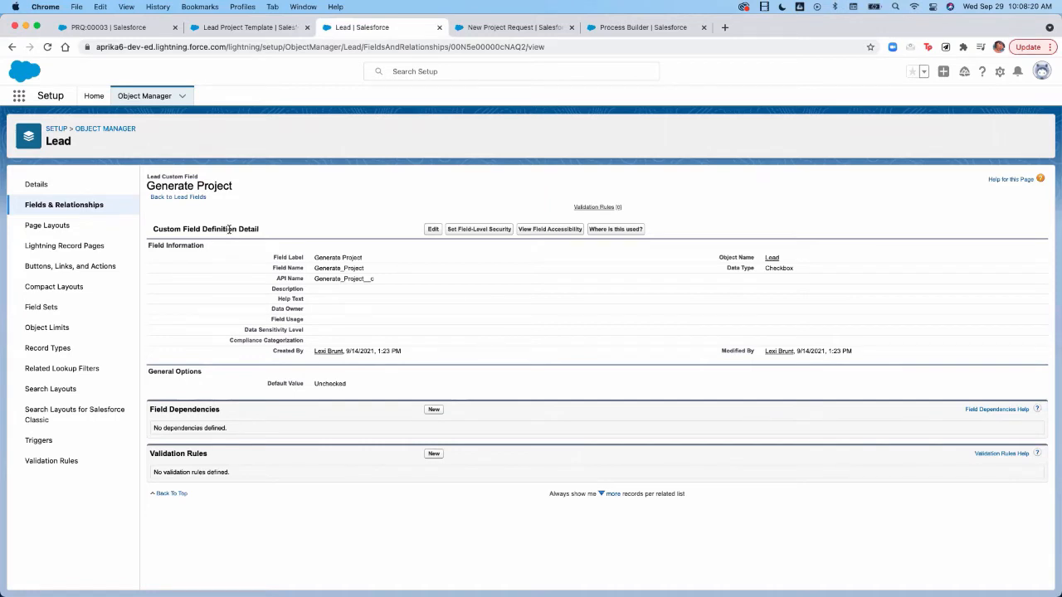
{"action": "left_click", "coordinate": [91, 209]}
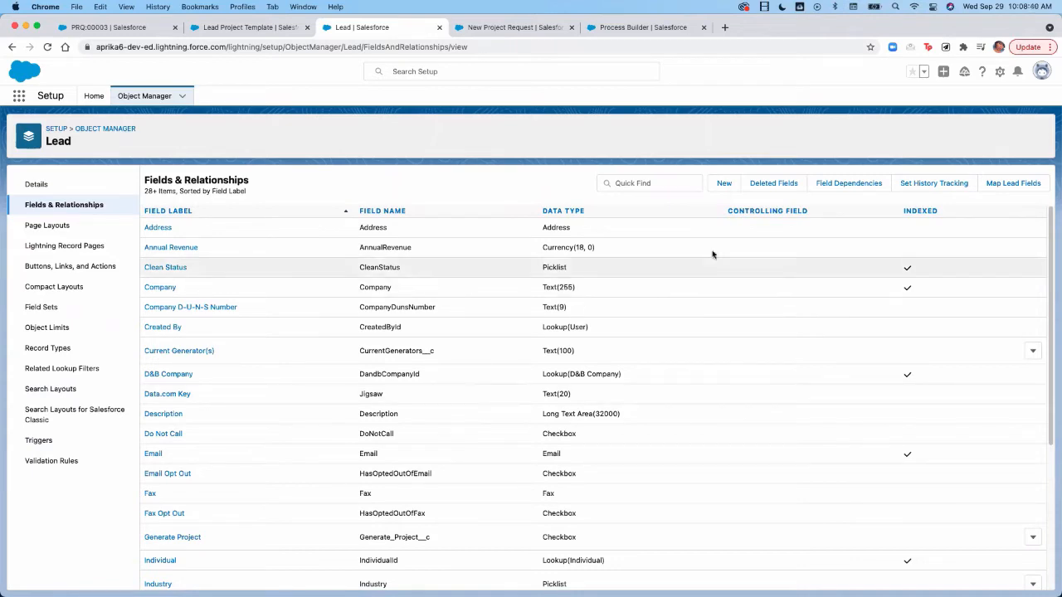
- Start a new Checkbox custom field on the Lead object, labelled Generate Project 1 with an Unchecked default value
{"action": "left_click", "coordinate": [724, 184]}
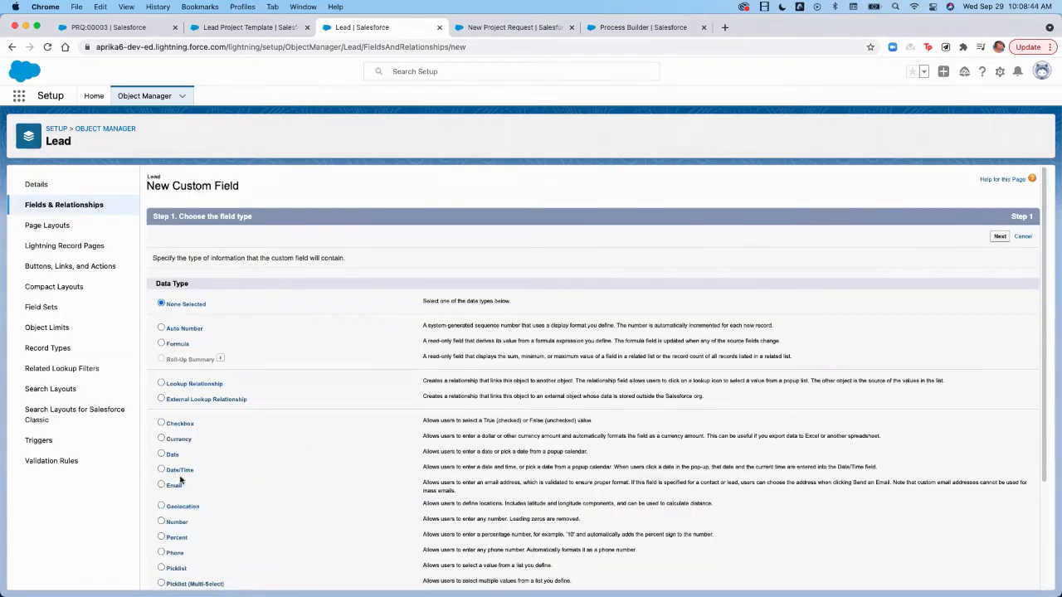
{"action": "scroll", "coordinate": [196, 419], "scroll_direction": "down", "scroll_amount": 3}
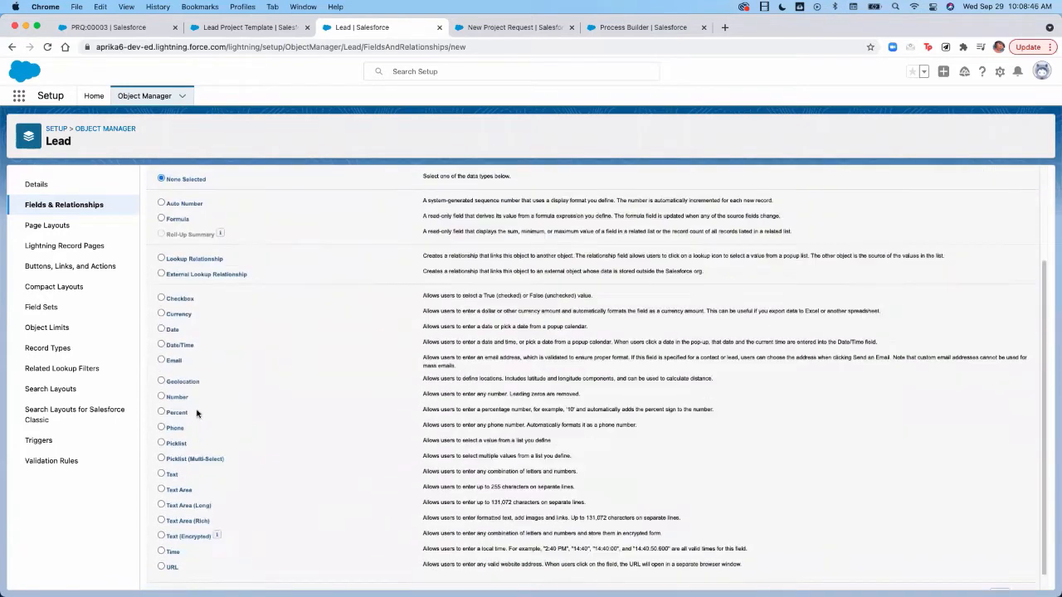
{"action": "left_click", "coordinate": [161, 298]}
{"action": "scroll", "coordinate": [921, 548], "scroll_direction": "down", "scroll_amount": 1}
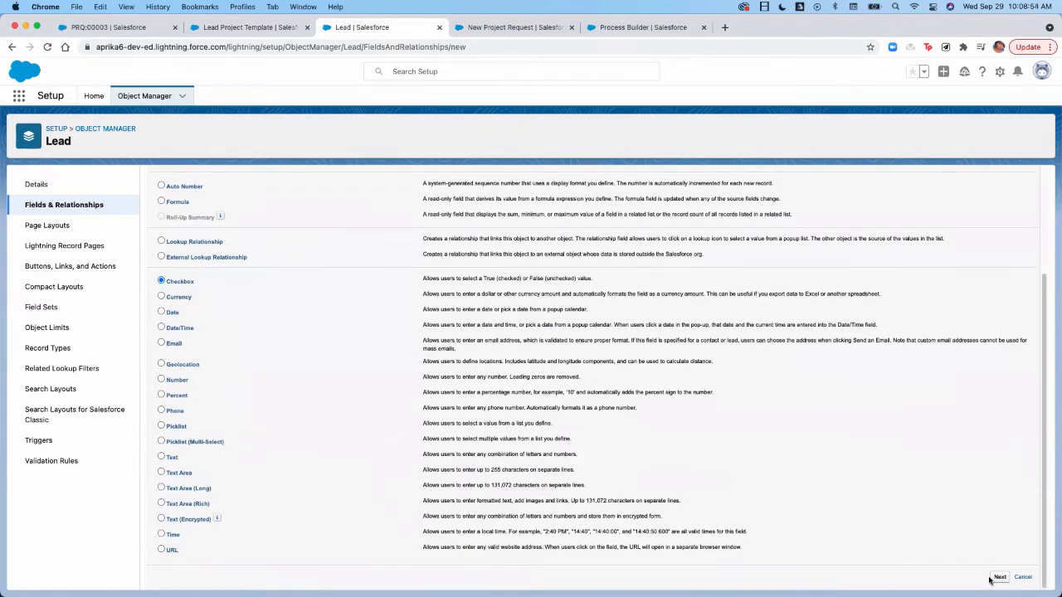
{"action": "left_click", "coordinate": [997, 577]}
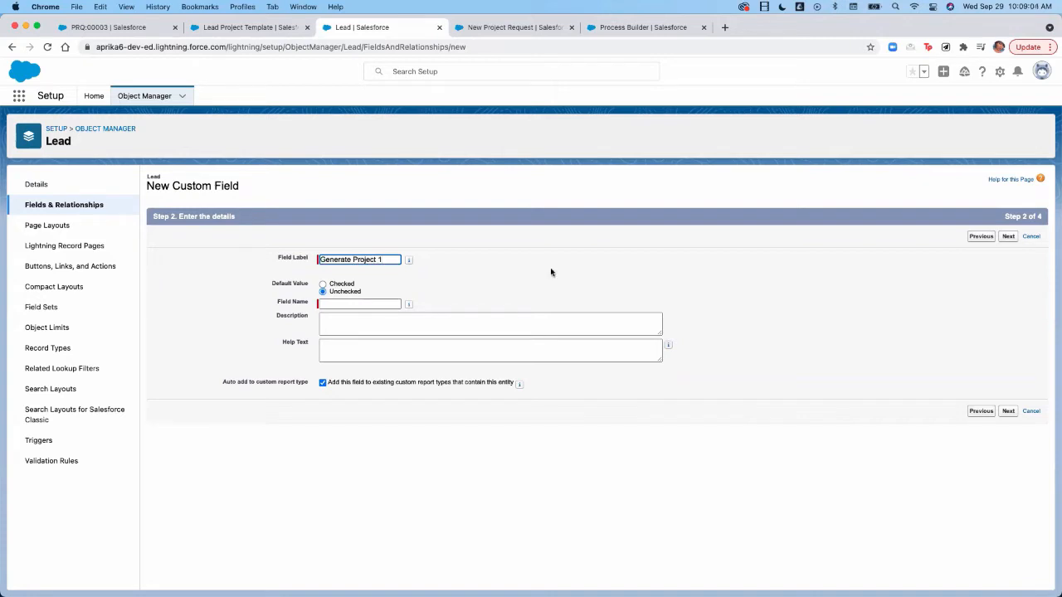
{"action": "left_click", "coordinate": [569, 253]}
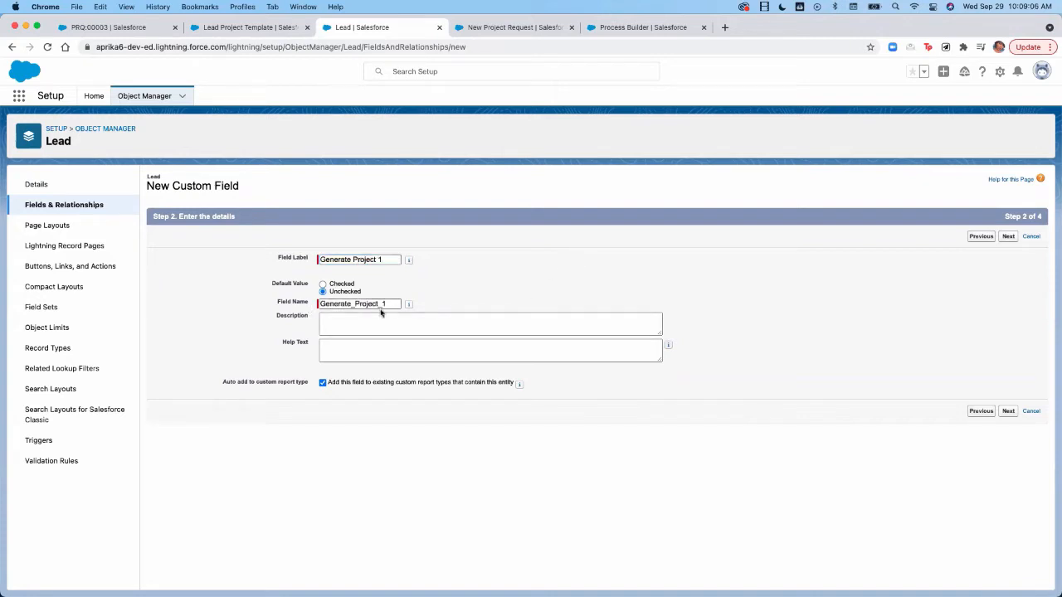
{"action": "mouse_move", "coordinate": [394, 310]}
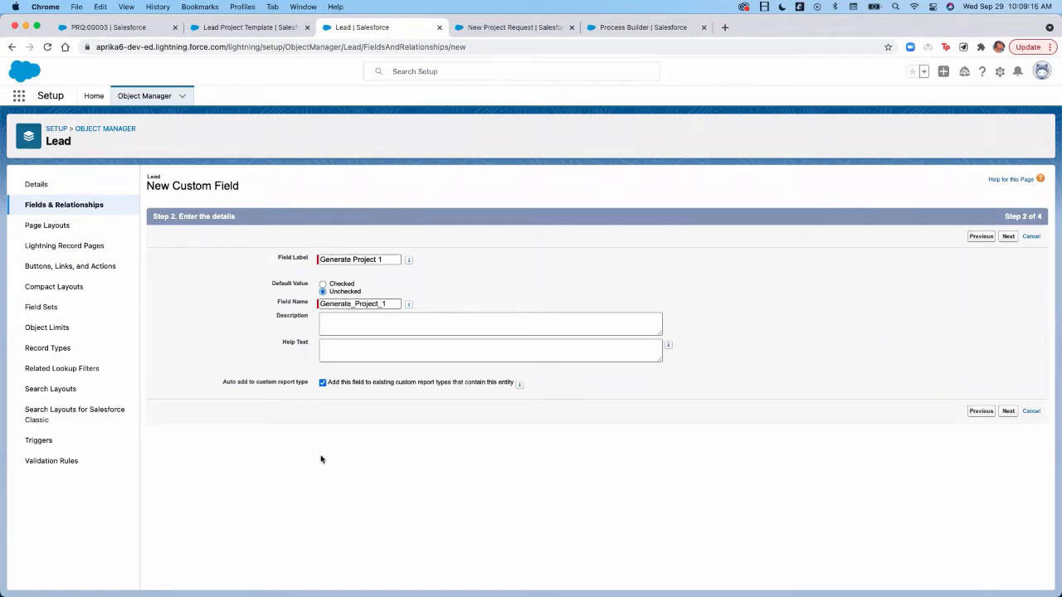
- Go through the new field's field-level security and page layout assignments, and cancel its creation
{"action": "left_click", "coordinate": [1008, 237]}
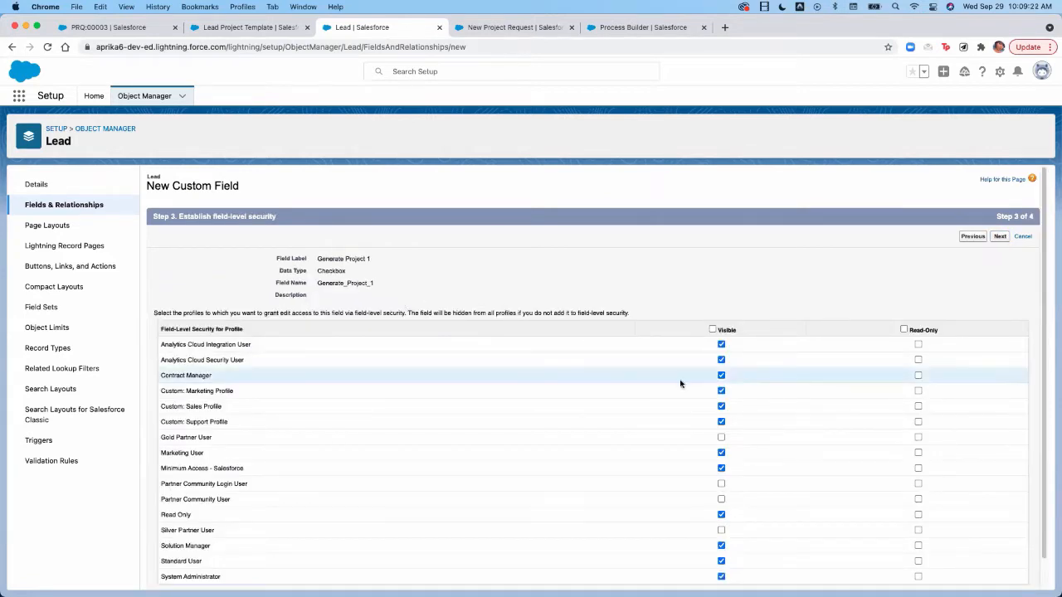
{"action": "scroll", "coordinate": [682, 384], "scroll_direction": "down", "scroll_amount": 1}
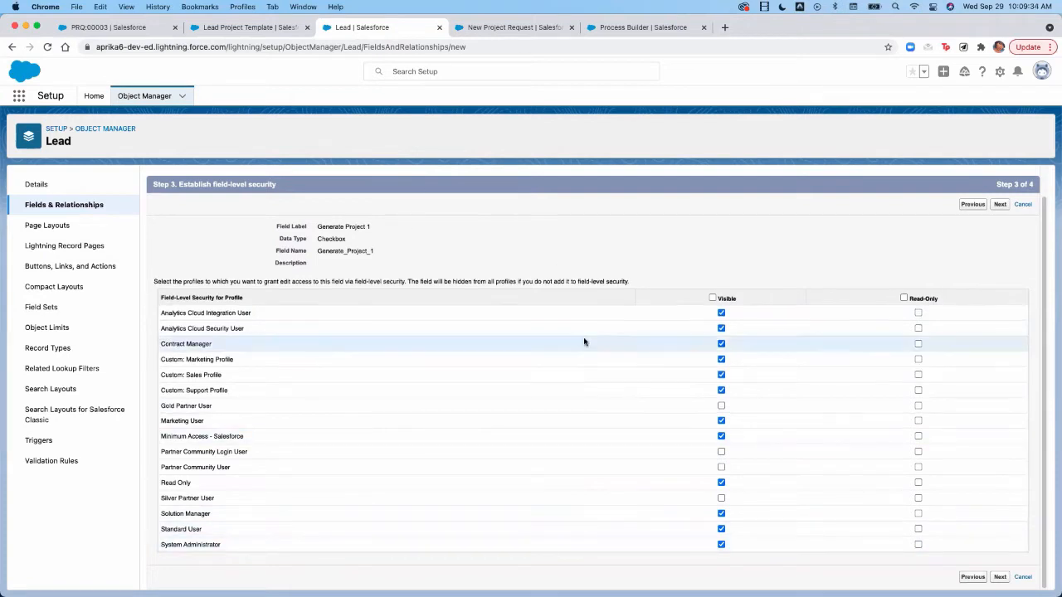
{"action": "left_click", "coordinate": [1000, 237]}
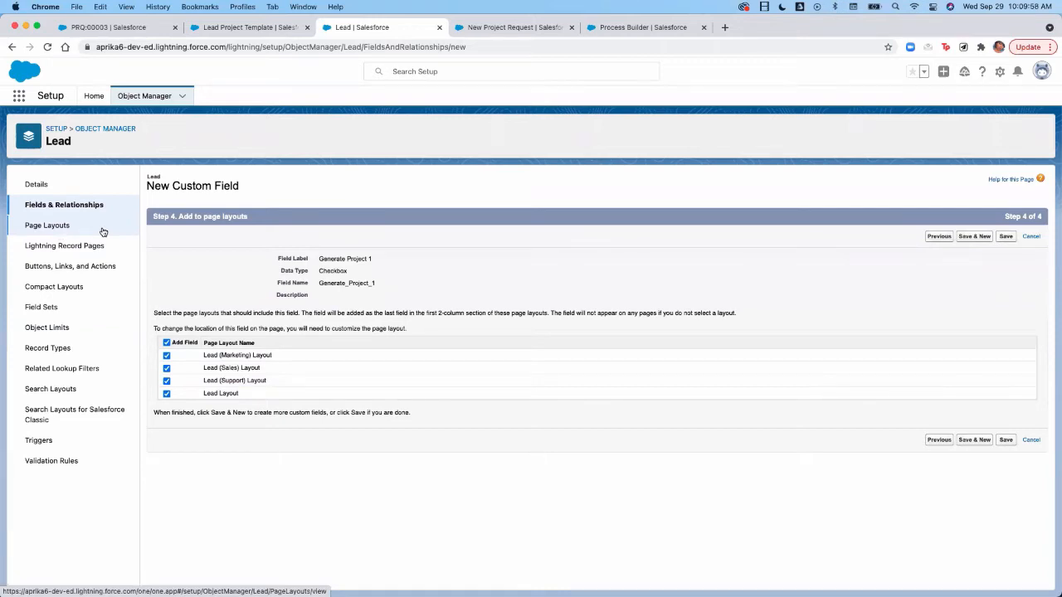
{"action": "left_click", "coordinate": [1031, 237]}
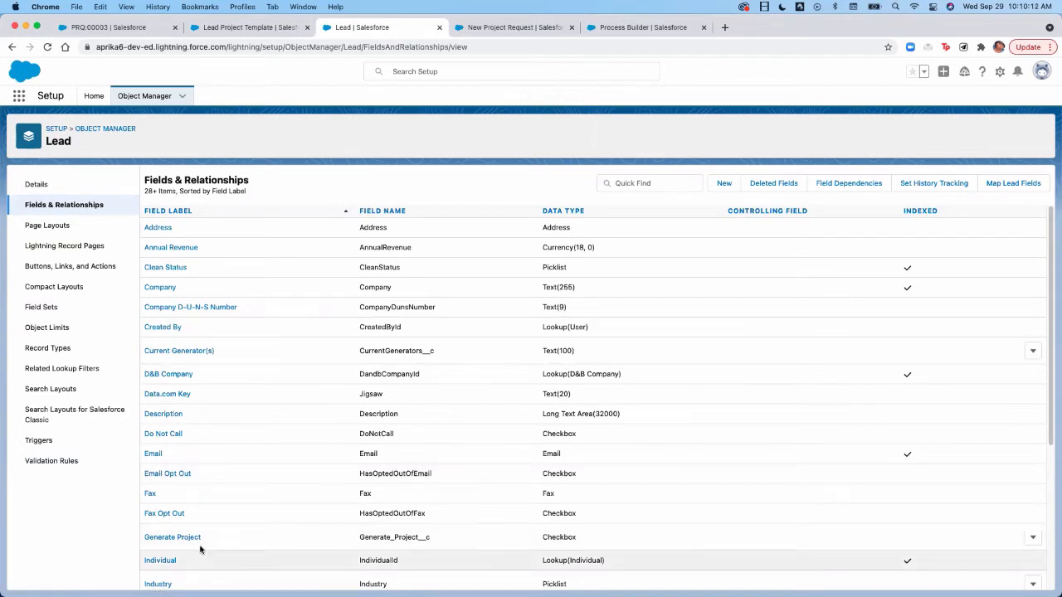
- Open the lead linked to the project request, clear its Generate Project checkbox, and save the lead
{"action": "left_click", "coordinate": [211, 32]}
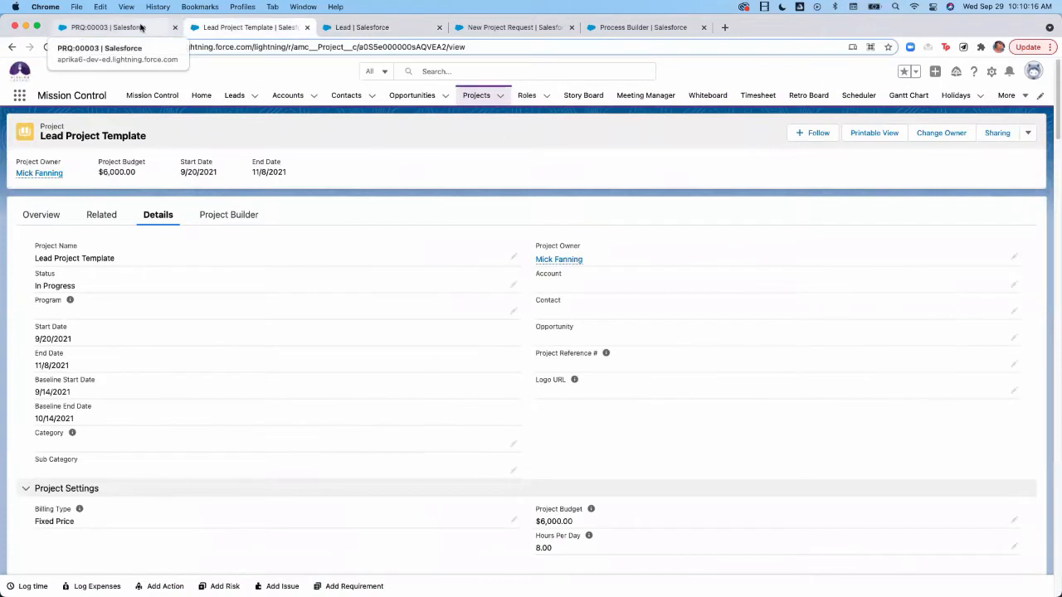
{"action": "left_click", "coordinate": [141, 28]}
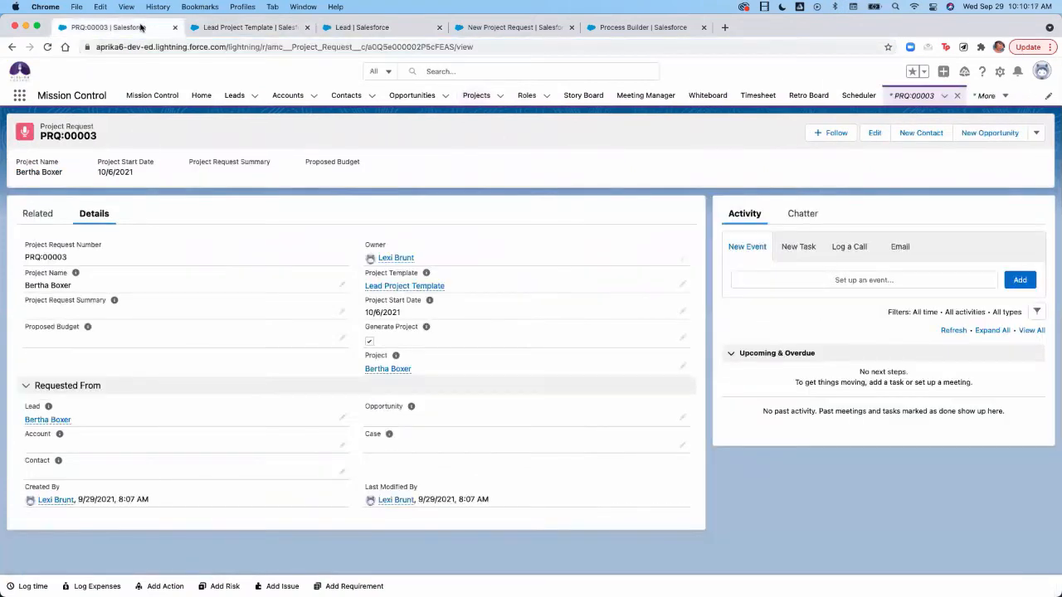
{"action": "left_click", "coordinate": [60, 420]}
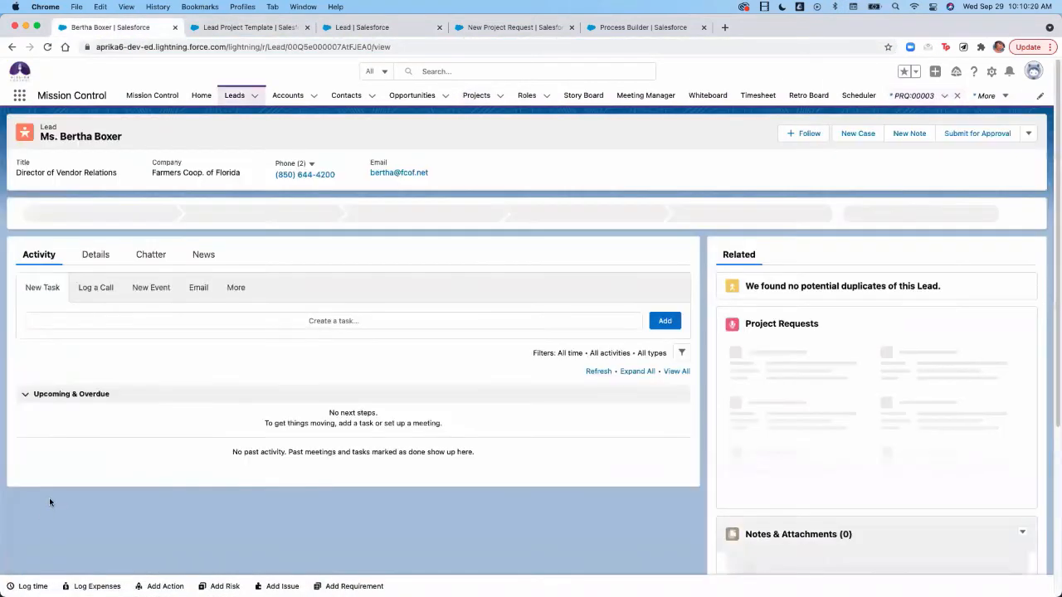
{"action": "left_click", "coordinate": [97, 254]}
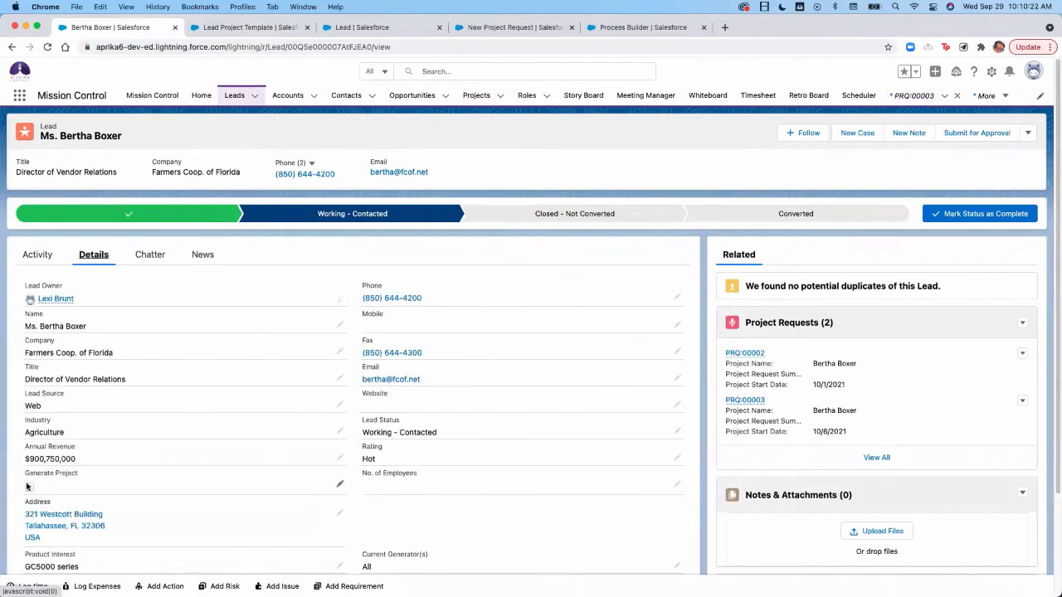
{"action": "left_click", "coordinate": [339, 487]}
{"action": "left_click", "coordinate": [33, 479]}
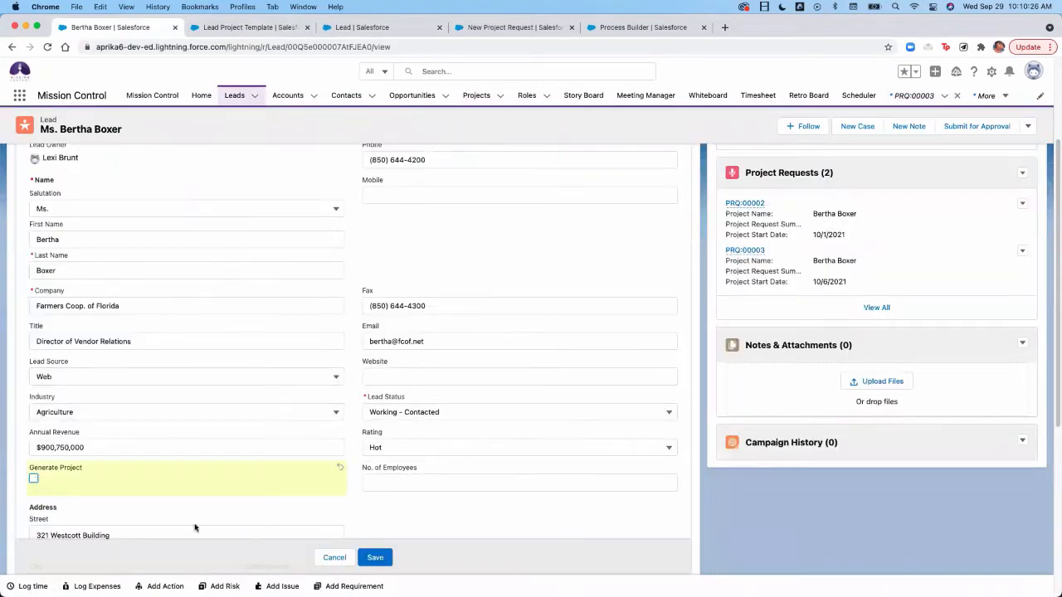
{"action": "left_click", "coordinate": [375, 557]}
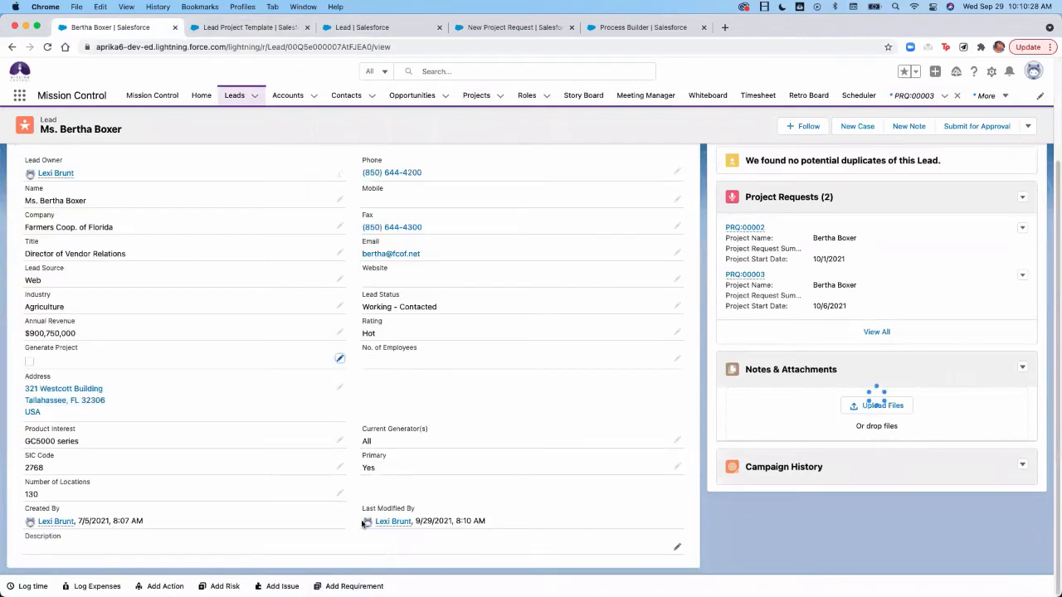
- Deactivate the Generate Project from Lead process in Process Builder
{"action": "left_click", "coordinate": [641, 29]}
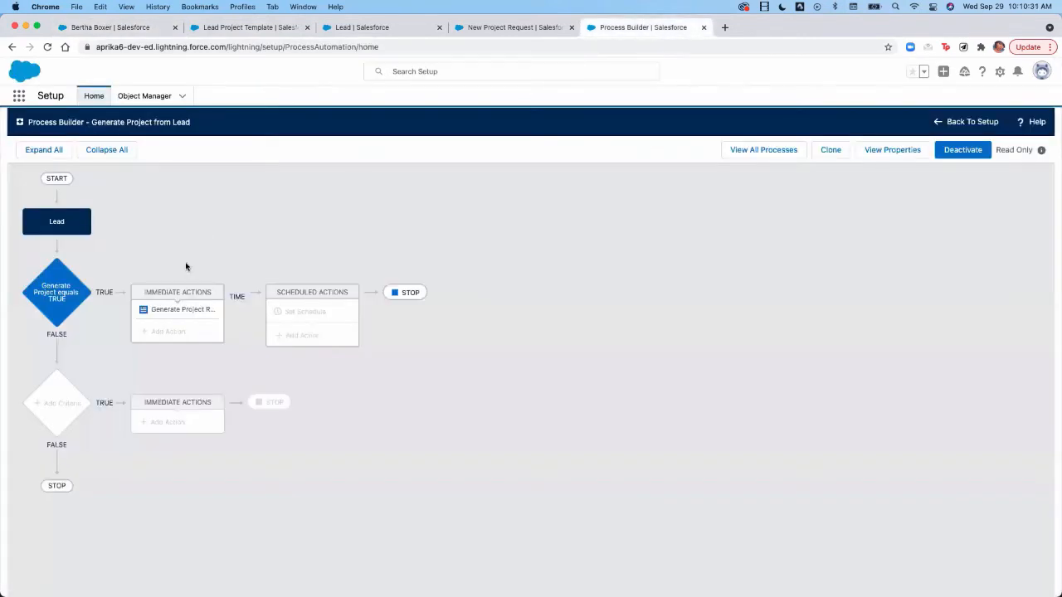
{"action": "left_click", "coordinate": [977, 152]}
{"action": "left_click", "coordinate": [674, 406]}
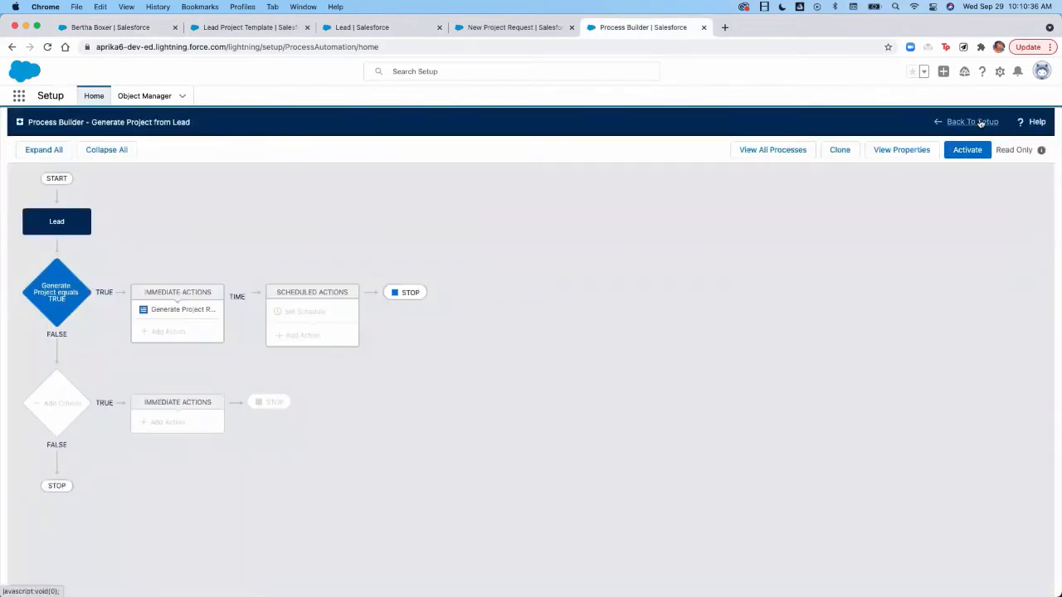
- Return to Setup, search for process, and open the Process Builder list of processes
{"action": "left_click", "coordinate": [980, 123]}
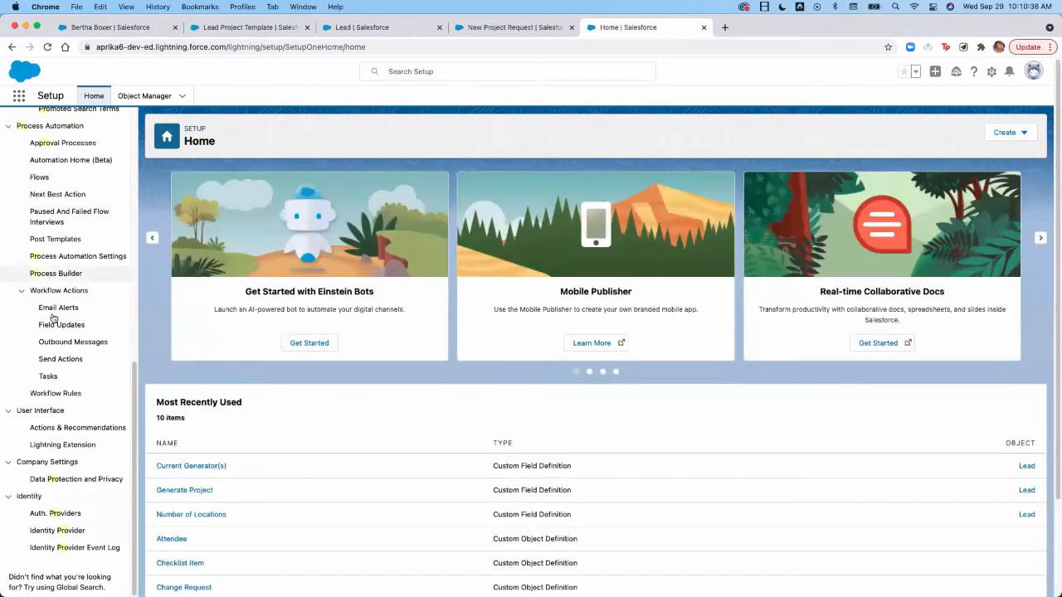
{"action": "scroll", "coordinate": [83, 241], "scroll_direction": "up", "scroll_amount": 10}
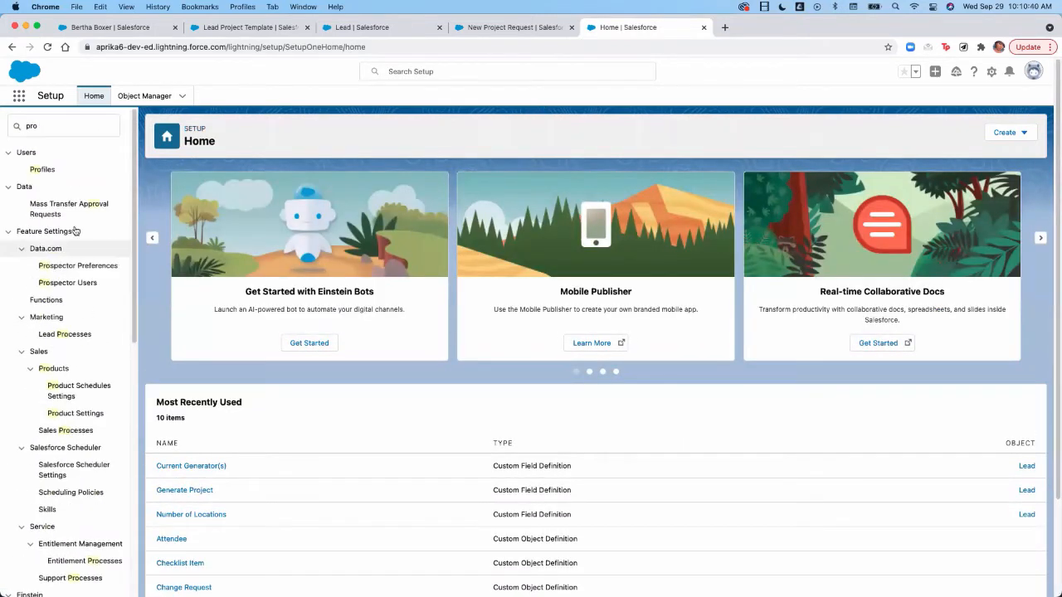
{"action": "left_click", "coordinate": [70, 130]}
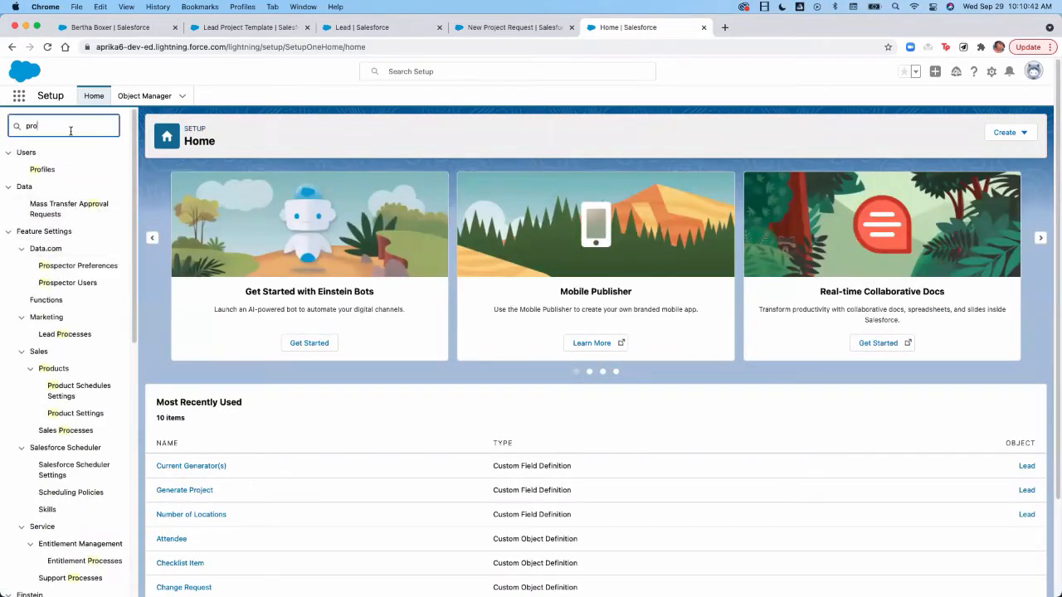
{"action": "type", "text": "cess"}
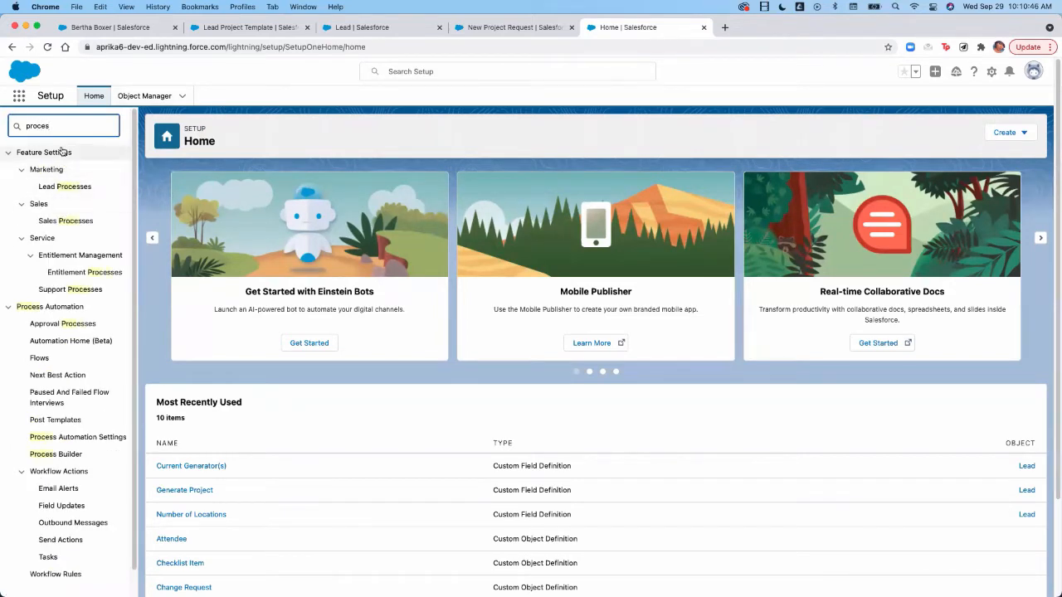
{"action": "left_click", "coordinate": [70, 455]}
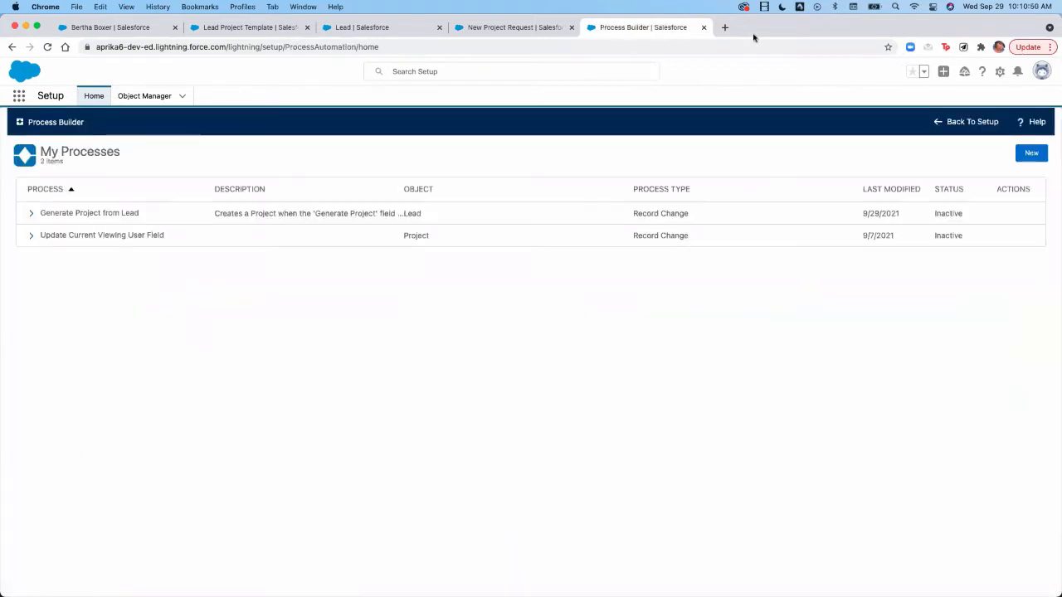
- Create a process named Generate Project from Lead 1 that starts when a record changes, and save it
{"action": "left_click", "coordinate": [1032, 153]}
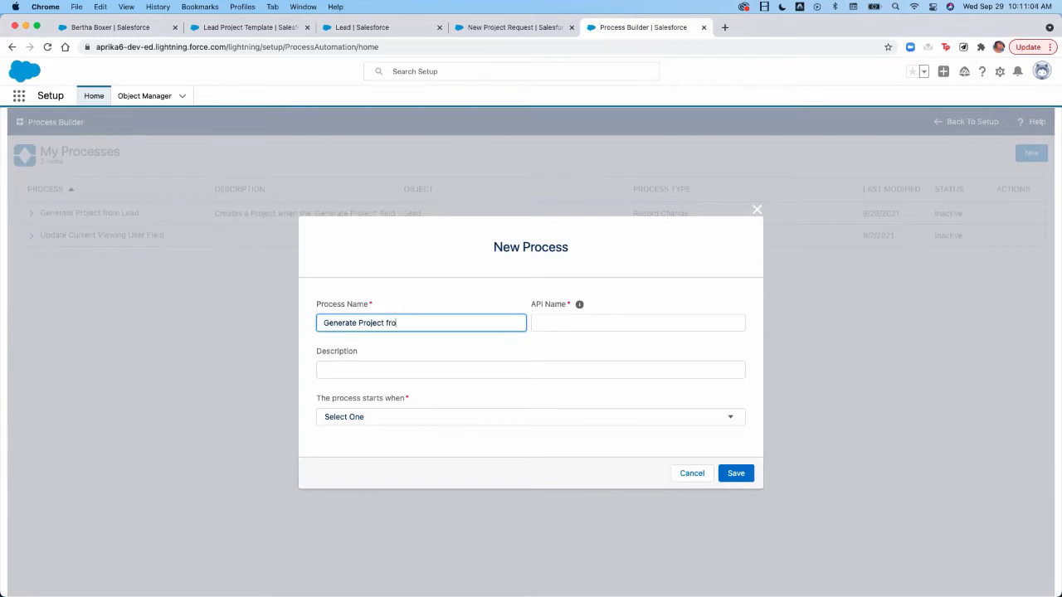
{"action": "type", "text": "s"}
{"action": "left_click", "coordinate": [449, 351]}
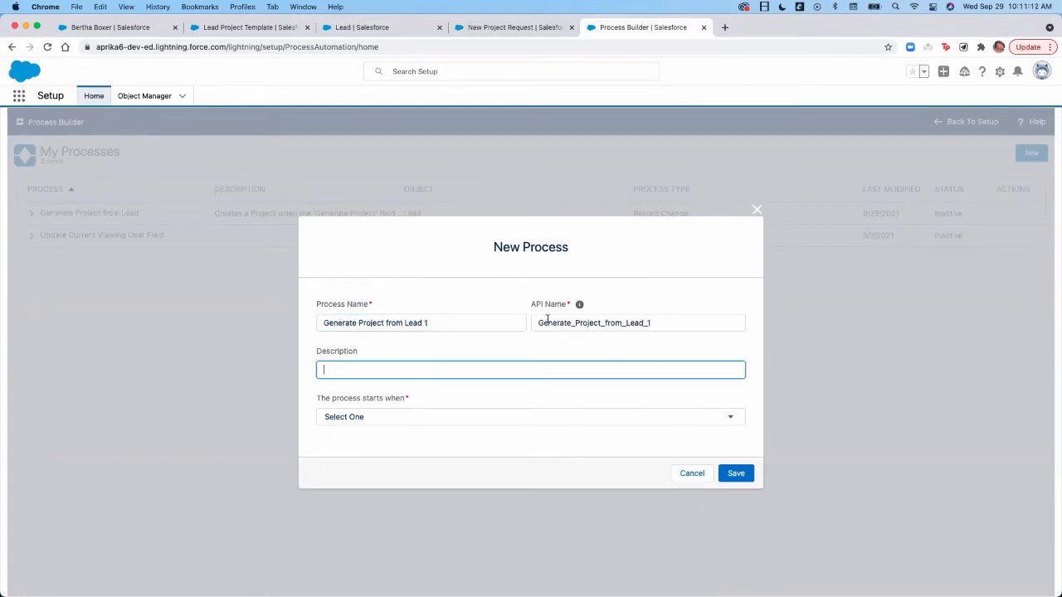
{"action": "left_click", "coordinate": [513, 415]}
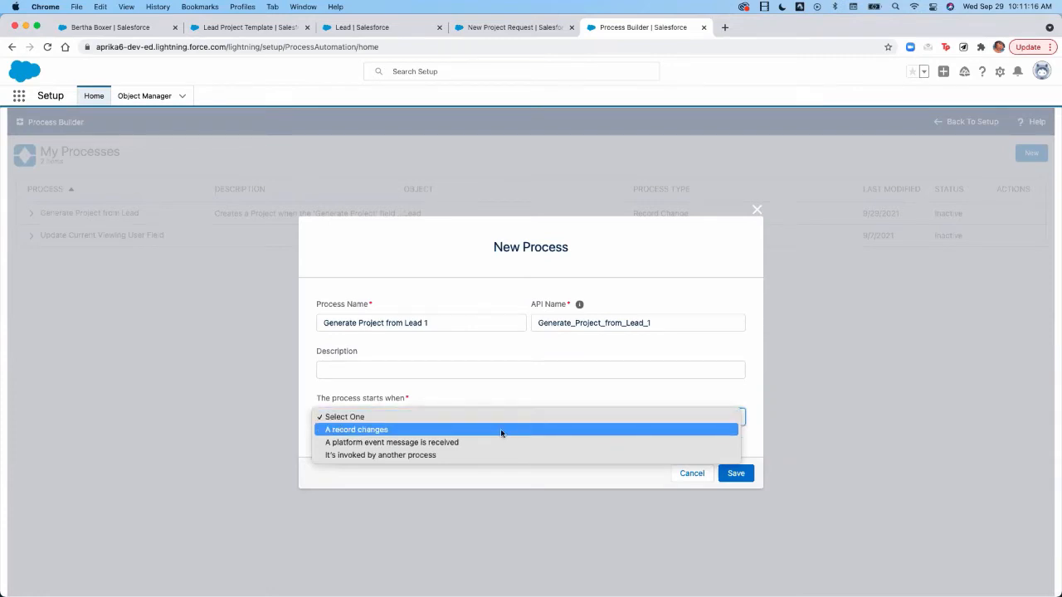
{"action": "left_click", "coordinate": [500, 428]}
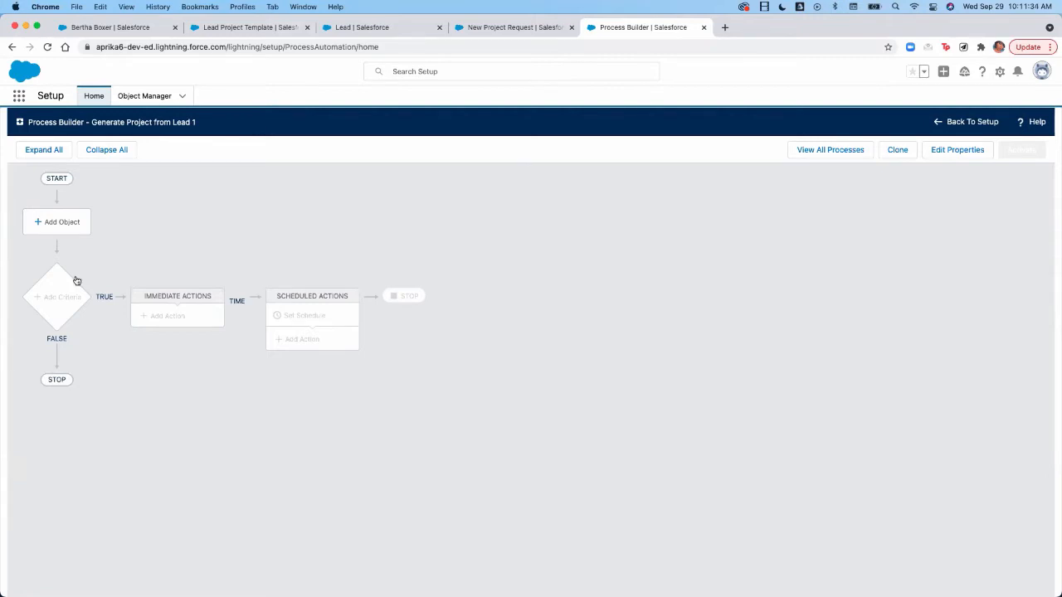
- Set the process object to Lead, start it when a record is created or edited, and save the trigger
{"action": "left_click", "coordinate": [71, 229]}
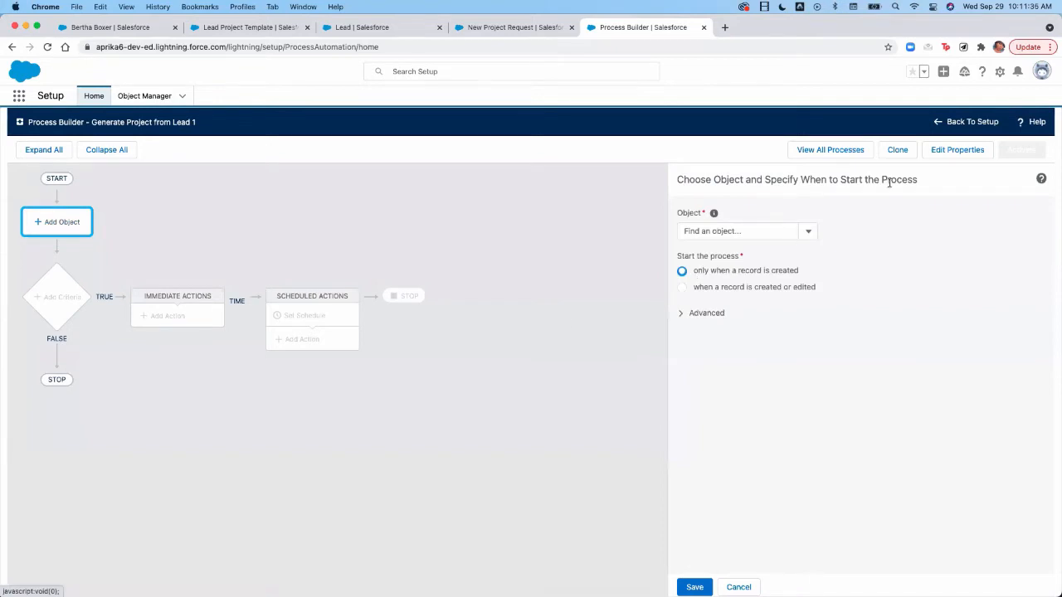
{"action": "left_click", "coordinate": [743, 236]}
{"action": "type", "text": "lead"}
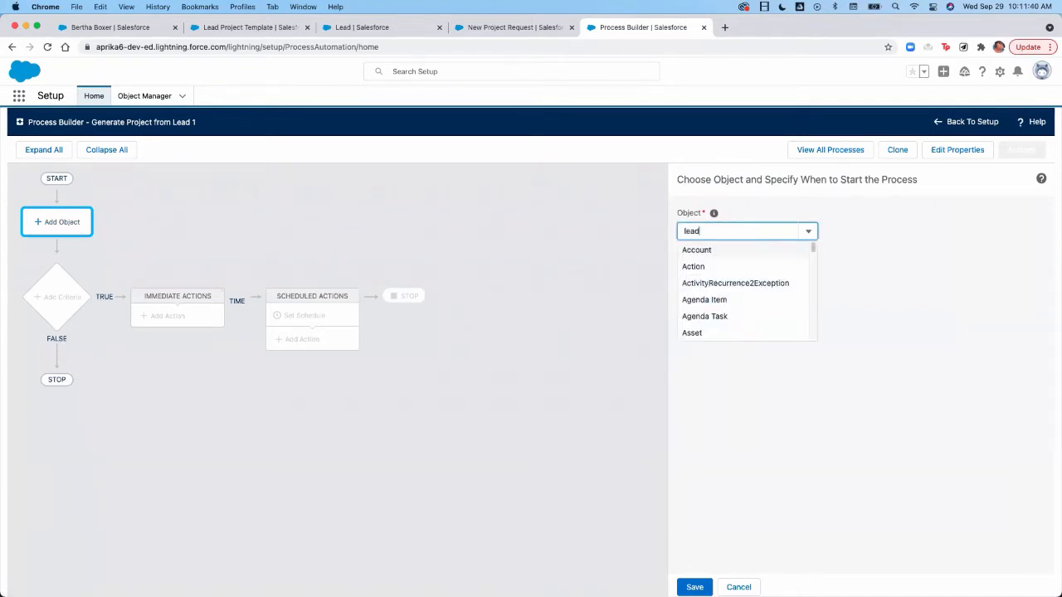
{"action": "left_click", "coordinate": [741, 253]}
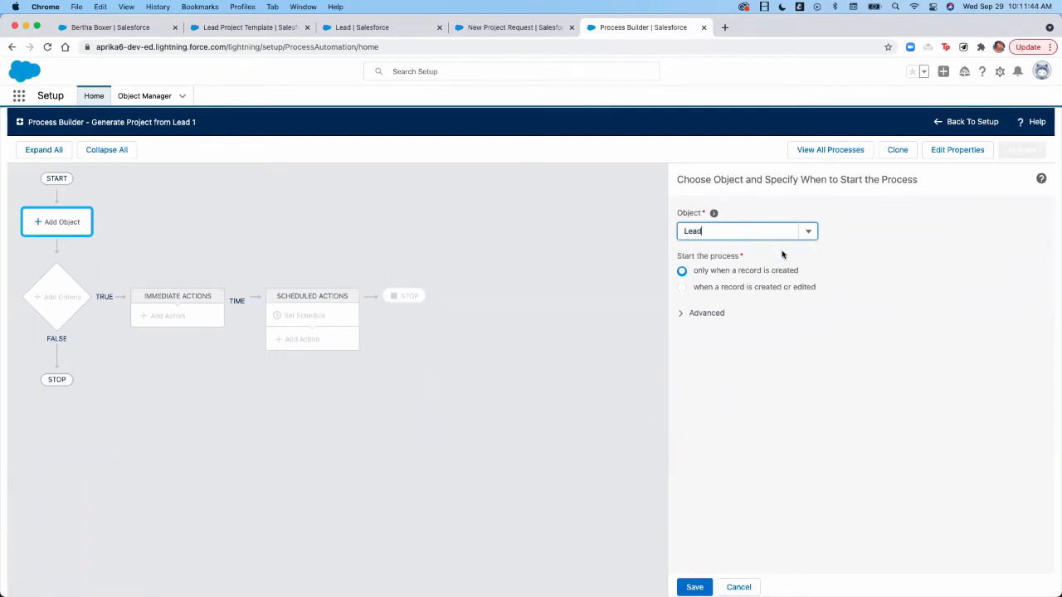
{"action": "left_click", "coordinate": [683, 289]}
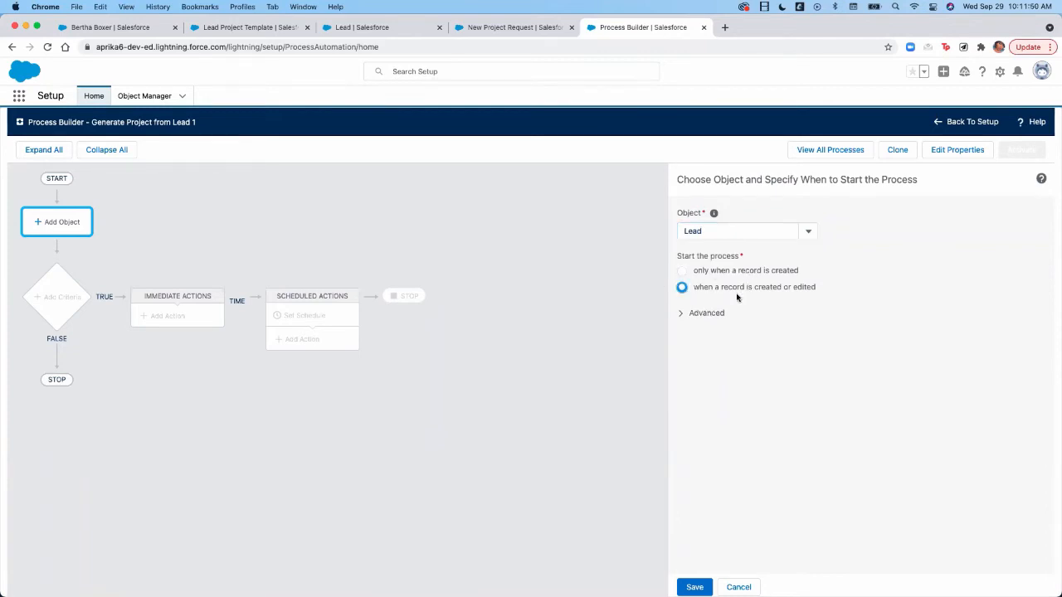
{"action": "left_click", "coordinate": [681, 314]}
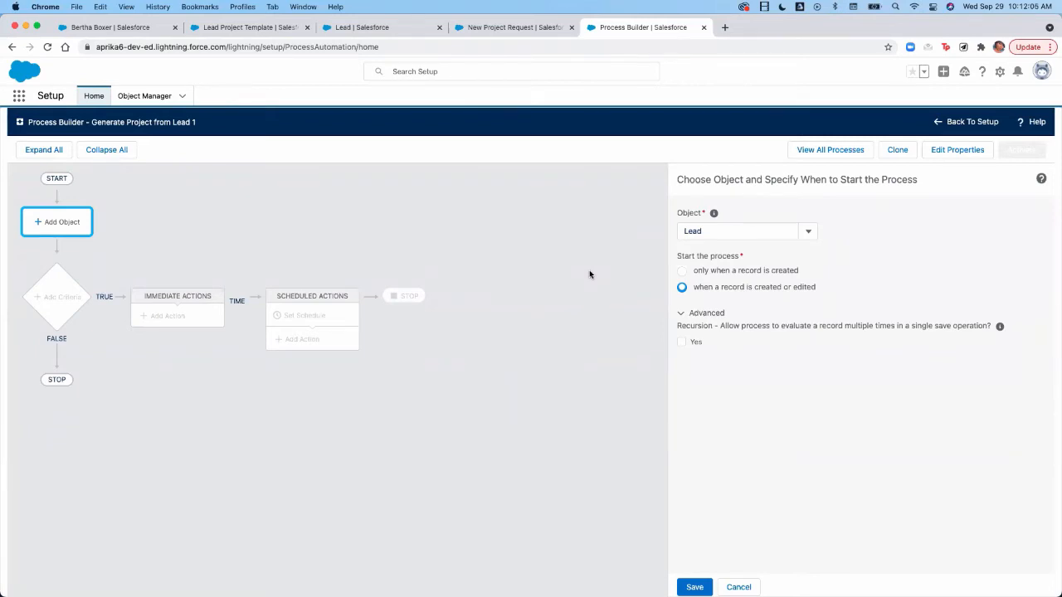
{"action": "left_click", "coordinate": [685, 584]}
- Add a criteria node under the Lead trigger and name it Generate Project field marked TRUE
{"action": "left_click", "coordinate": [58, 305]}
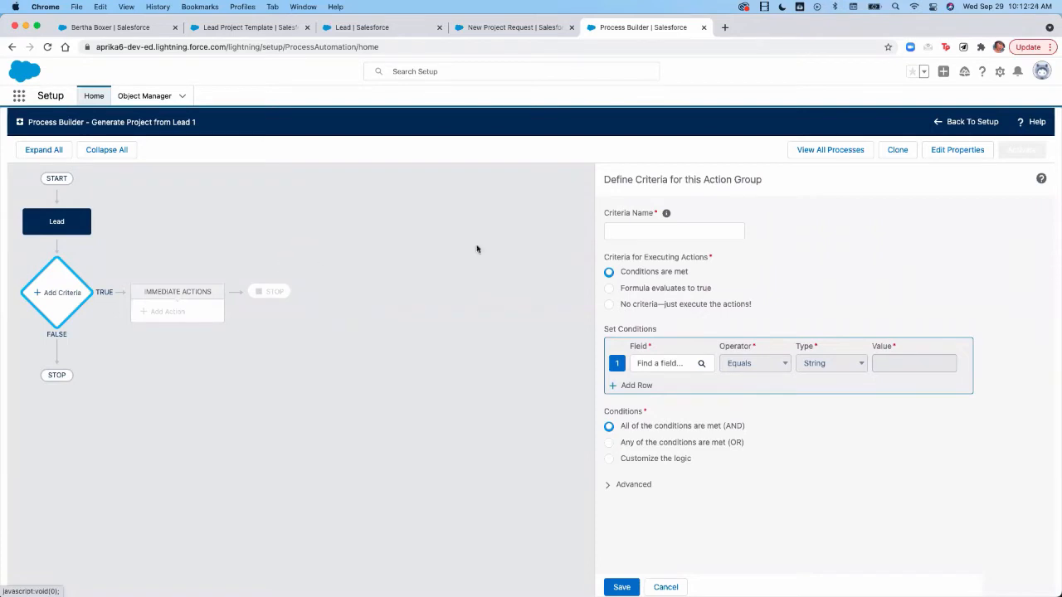
{"action": "left_click", "coordinate": [648, 233]}
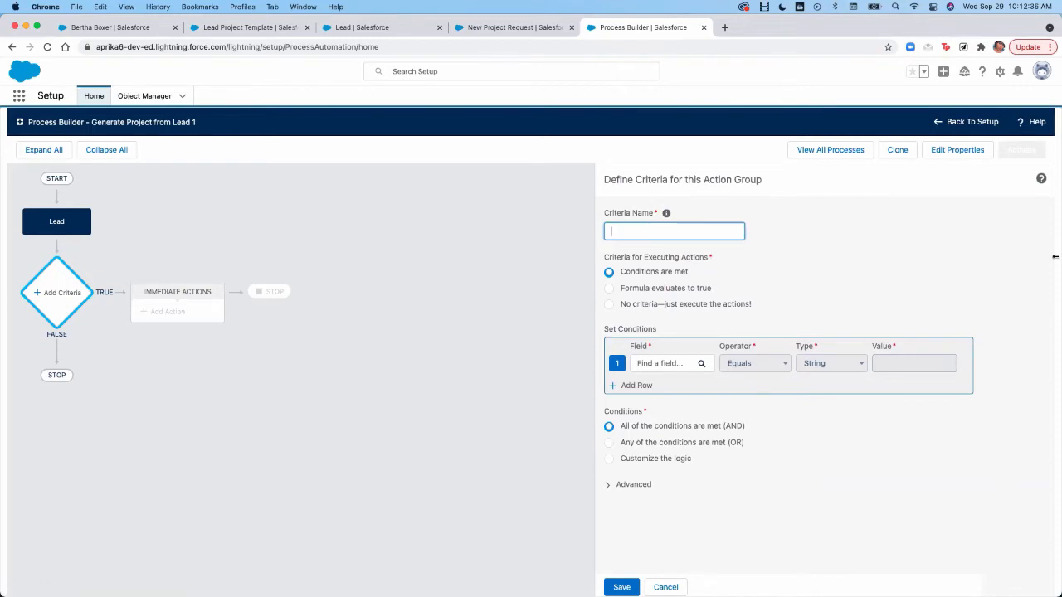
{"action": "type", "text": "Gener"}
{"action": "type", "text": "ate Project field marked TRUE"}
{"action": "left_click", "coordinate": [1043, 298]}
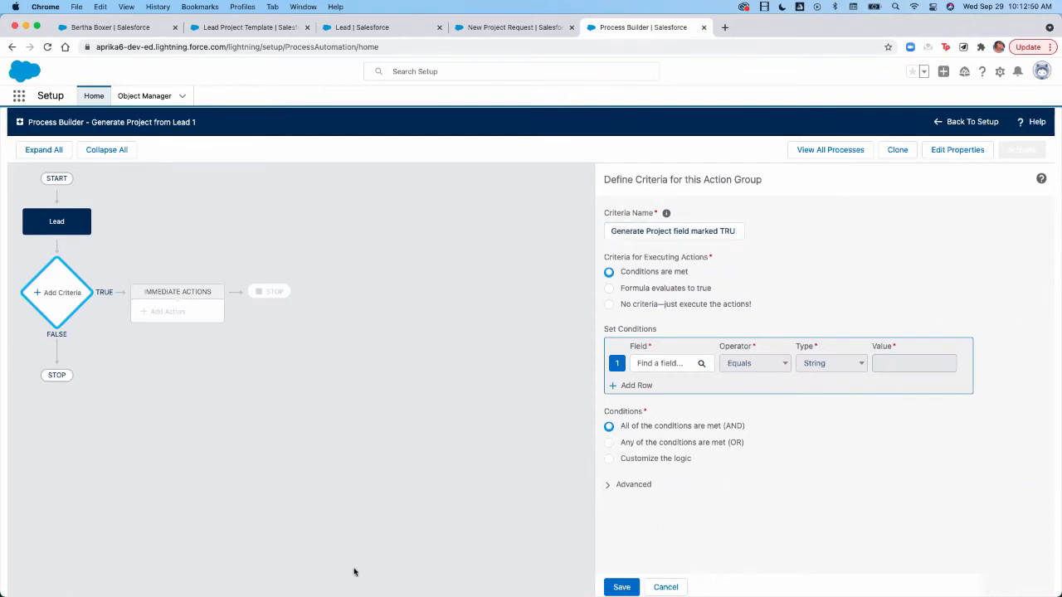
- Set the criteria's first condition to the Lead's Generate Project field equals Boolean True
{"action": "left_click", "coordinate": [686, 364]}
{"action": "left_click", "coordinate": [700, 221]}
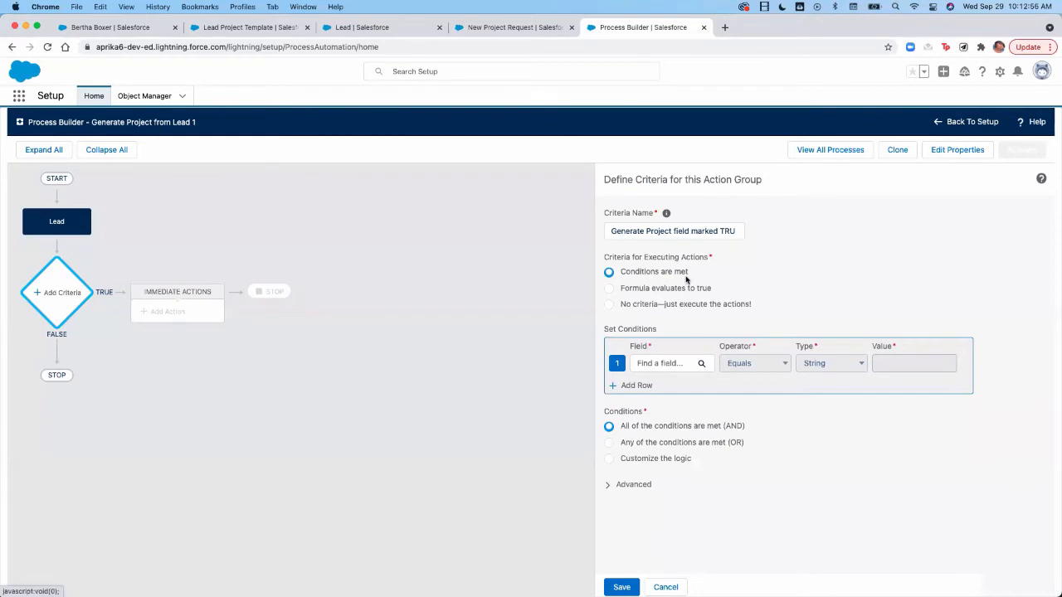
{"action": "left_click", "coordinate": [695, 364]}
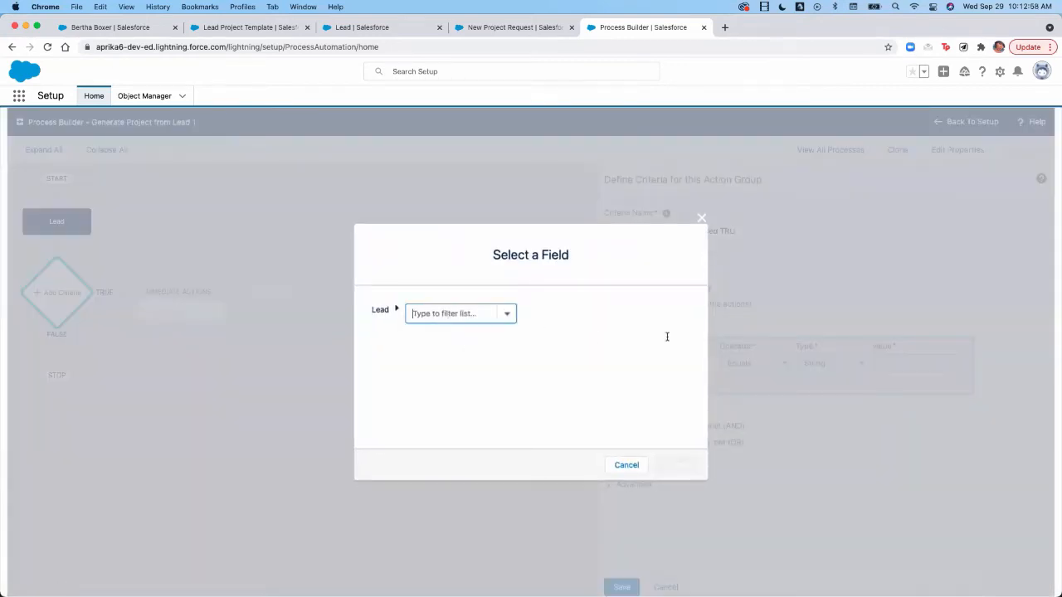
{"action": "type", "text": "gene"}
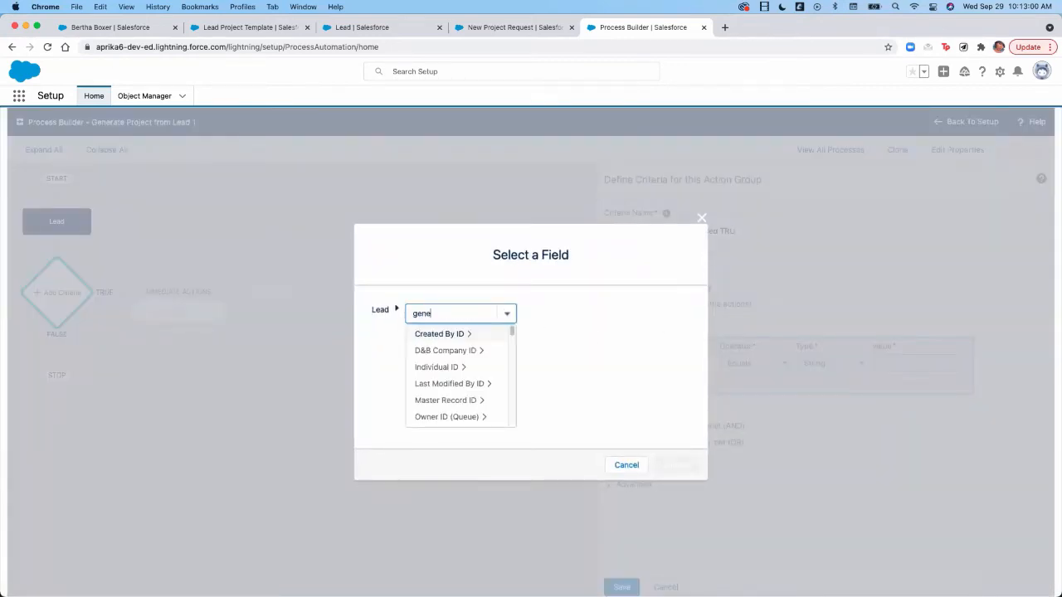
{"action": "left_click", "coordinate": [446, 349]}
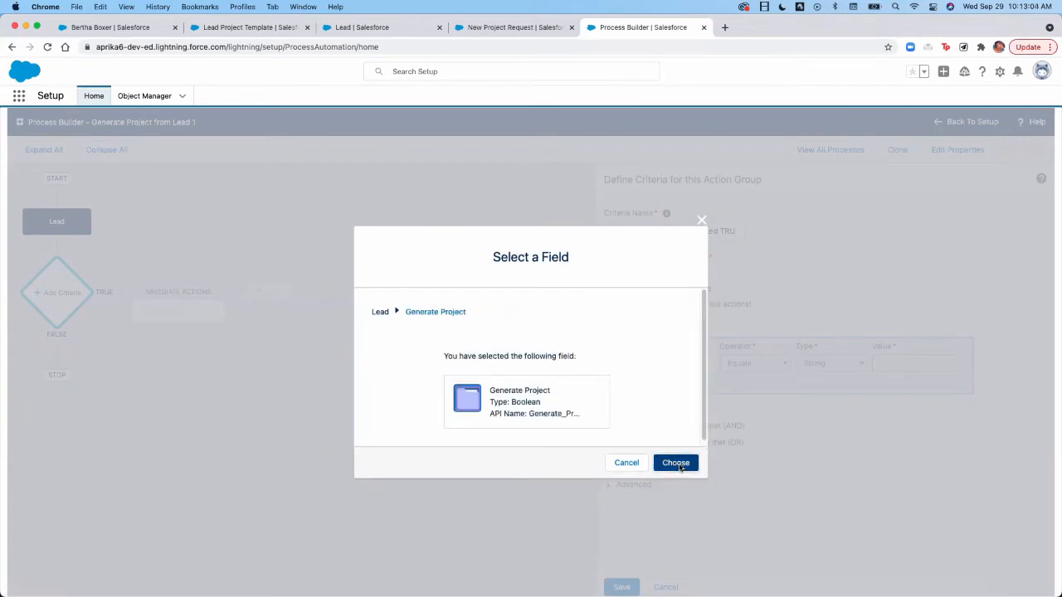
{"action": "left_click", "coordinate": [676, 463]}
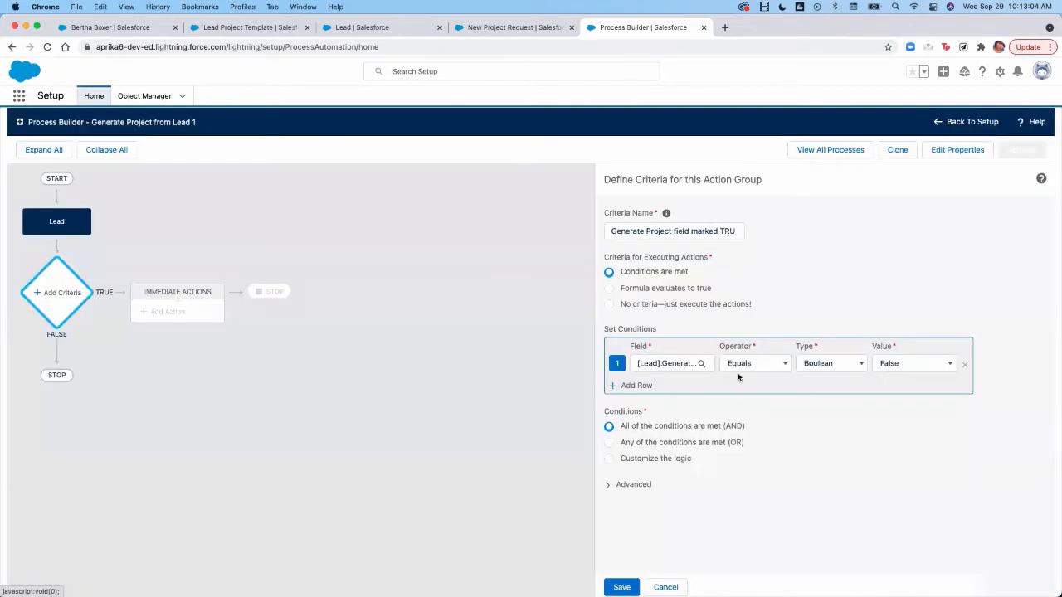
{"action": "left_click", "coordinate": [894, 366]}
{"action": "left_click", "coordinate": [896, 351]}
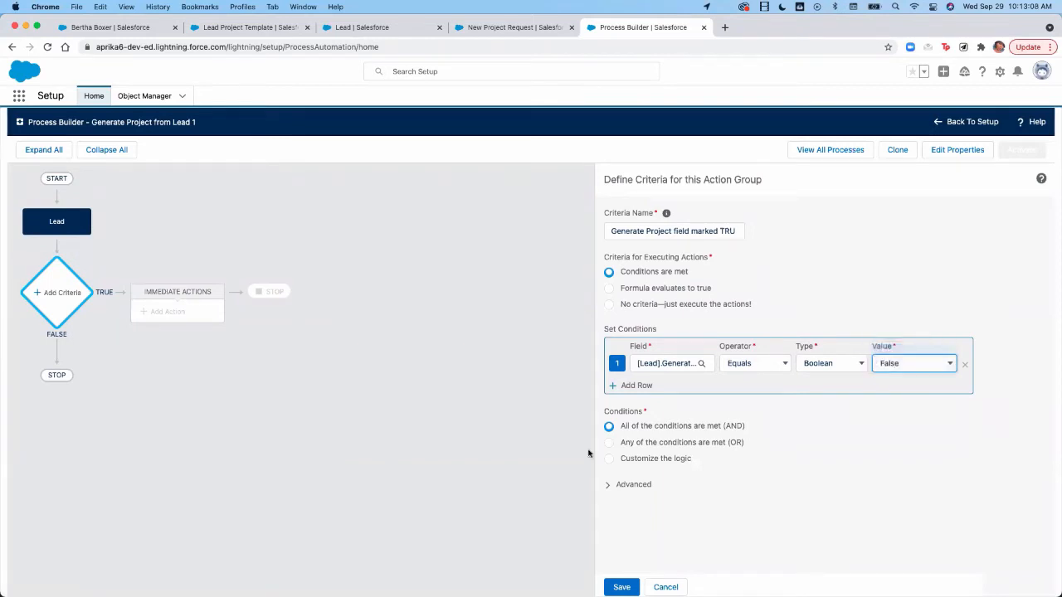
- Make the criteria execute its actions only when specified changes are made to the record, and save it
{"action": "left_click", "coordinate": [626, 486]}
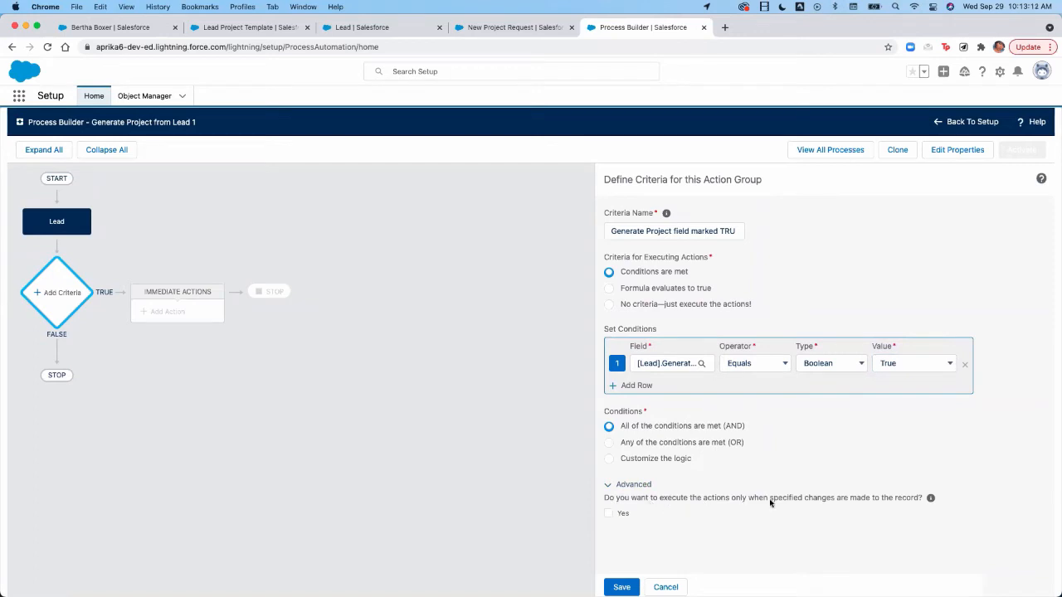
{"action": "left_click", "coordinate": [608, 515]}
{"action": "left_click", "coordinate": [615, 585]}
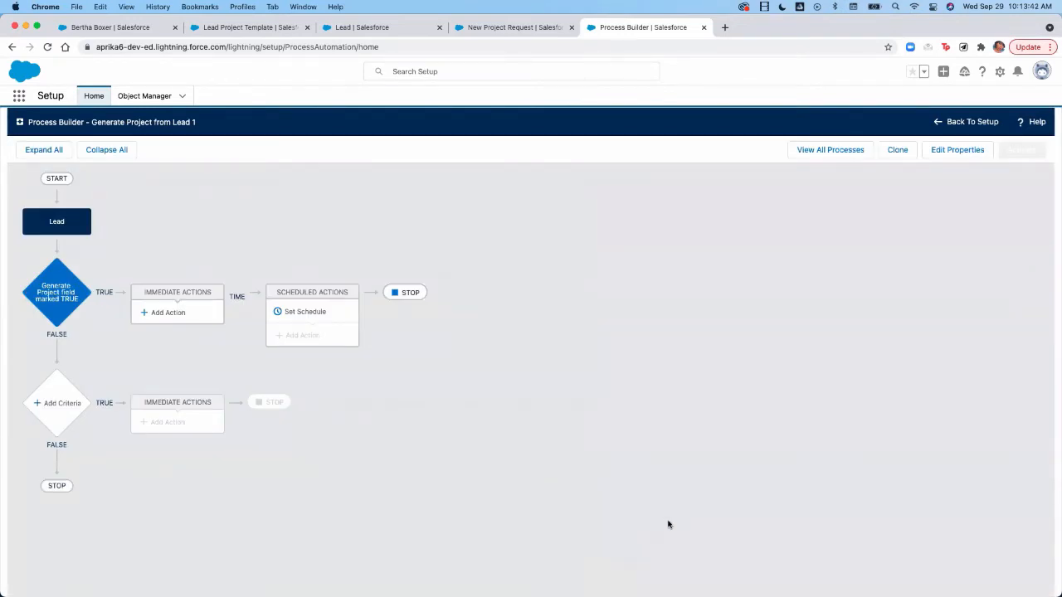
- Add an immediate Create a Record action named Create Project Request, with Project Request as the record type
{"action": "left_click", "coordinate": [177, 315]}
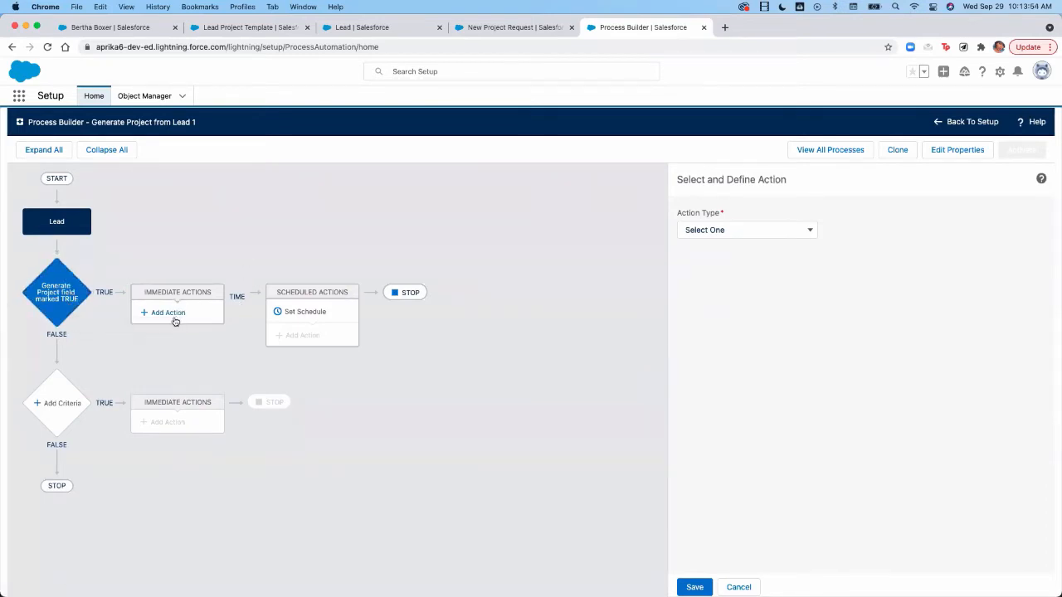
{"action": "left_click", "coordinate": [747, 234]}
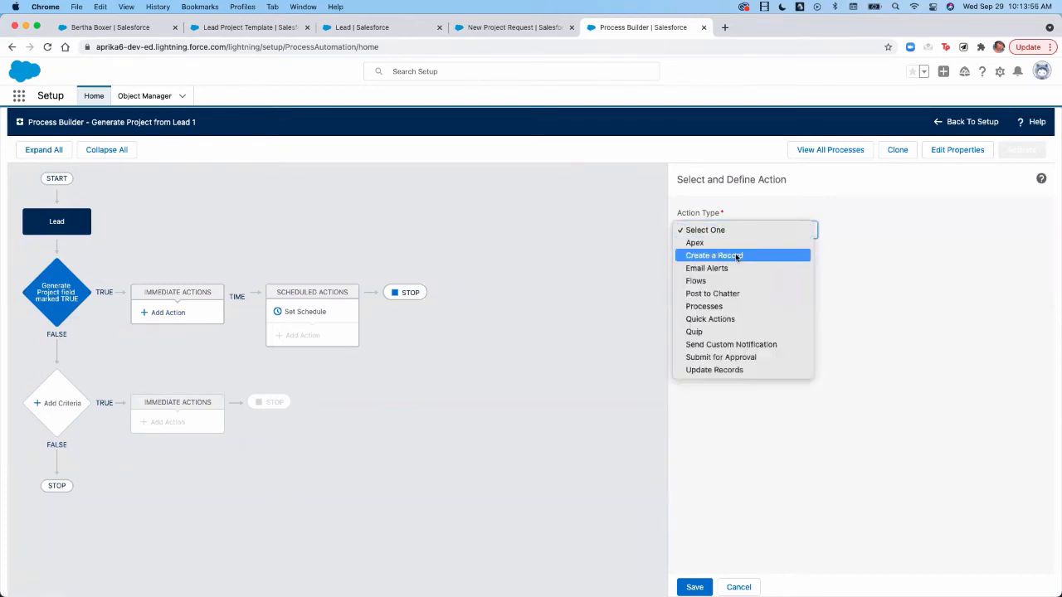
{"action": "left_click", "coordinate": [735, 255]}
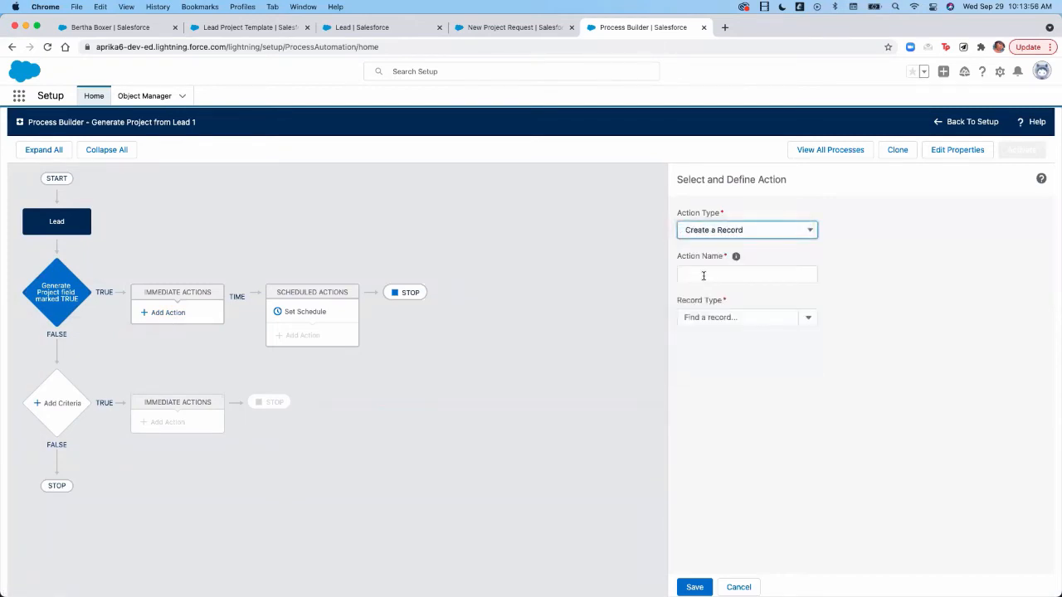
{"action": "left_click", "coordinate": [705, 275]}
{"action": "type", "text": "Create Project Request"}
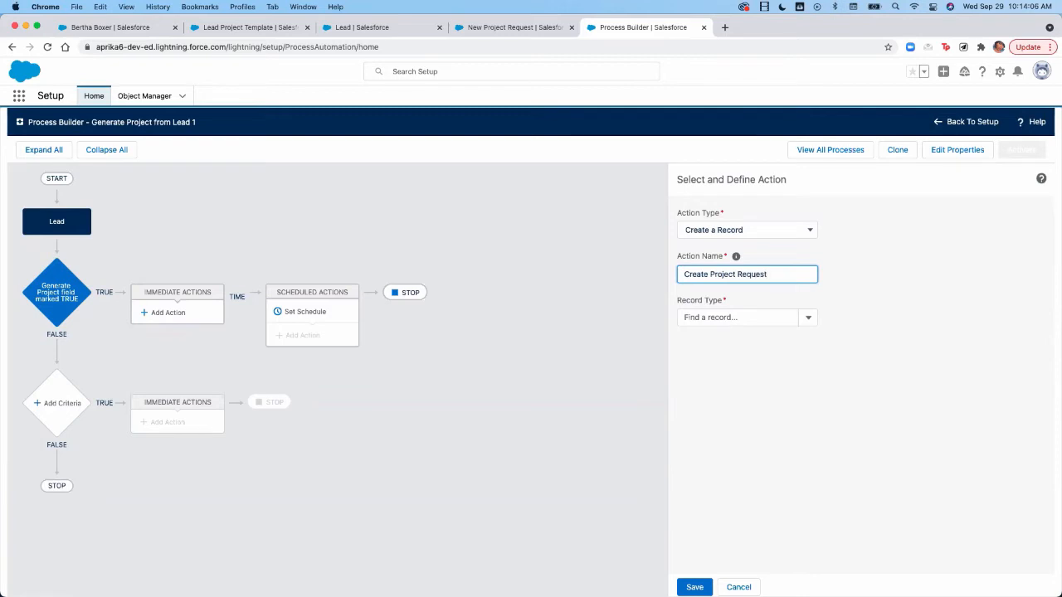
{"action": "left_click", "coordinate": [815, 324]}
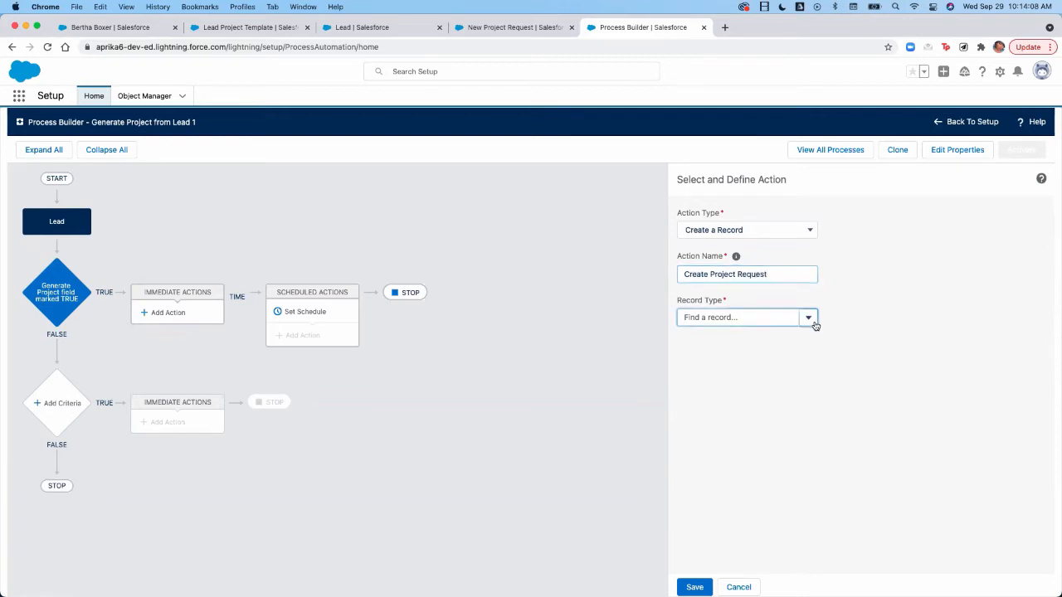
{"action": "type", "text": "r"}
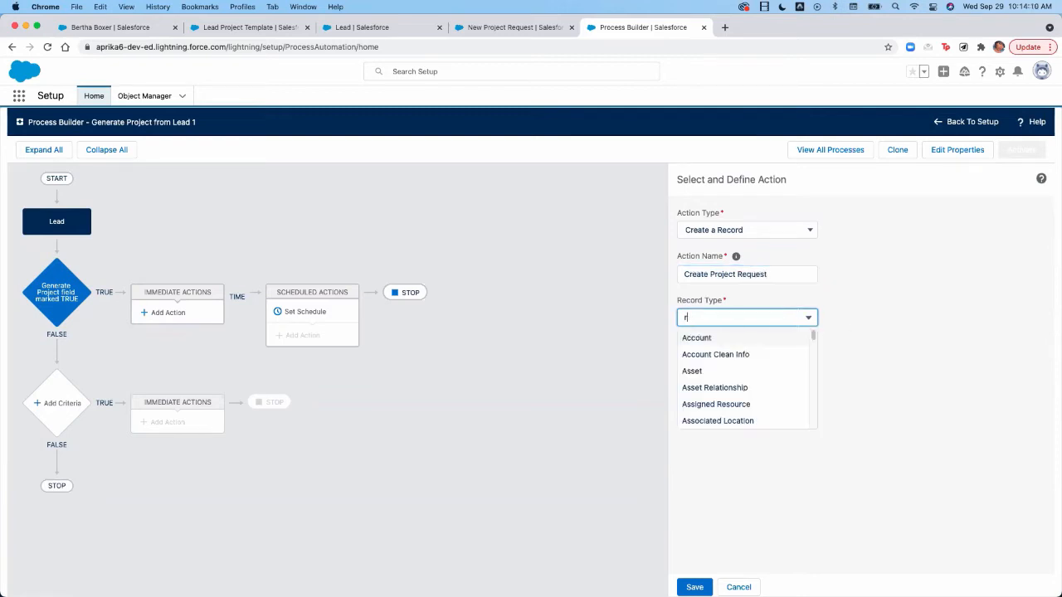
{"action": "type", "text": "roje"}
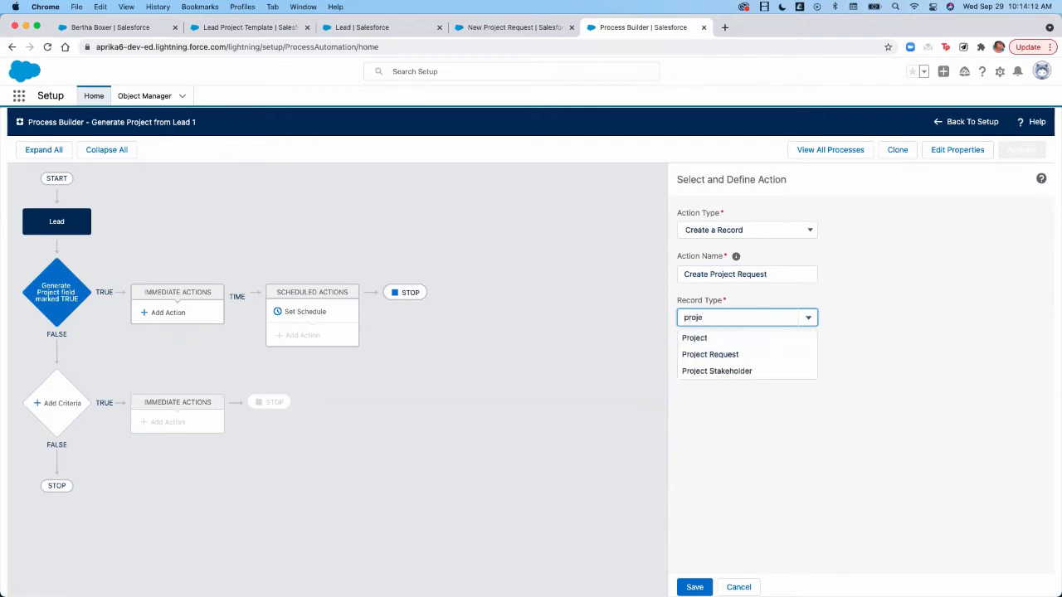
{"action": "left_click", "coordinate": [722, 355]}
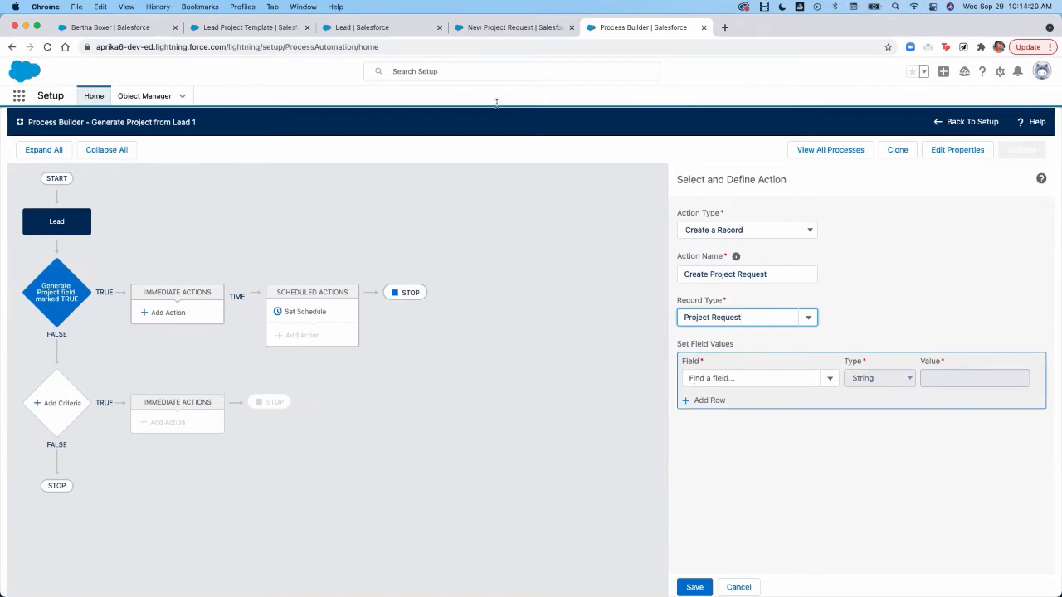
- Review the Project Name, Project Template, Proposed Budget, Project Start Date and Generate Project fields on the New Project Request form
{"action": "left_click", "coordinate": [494, 32]}
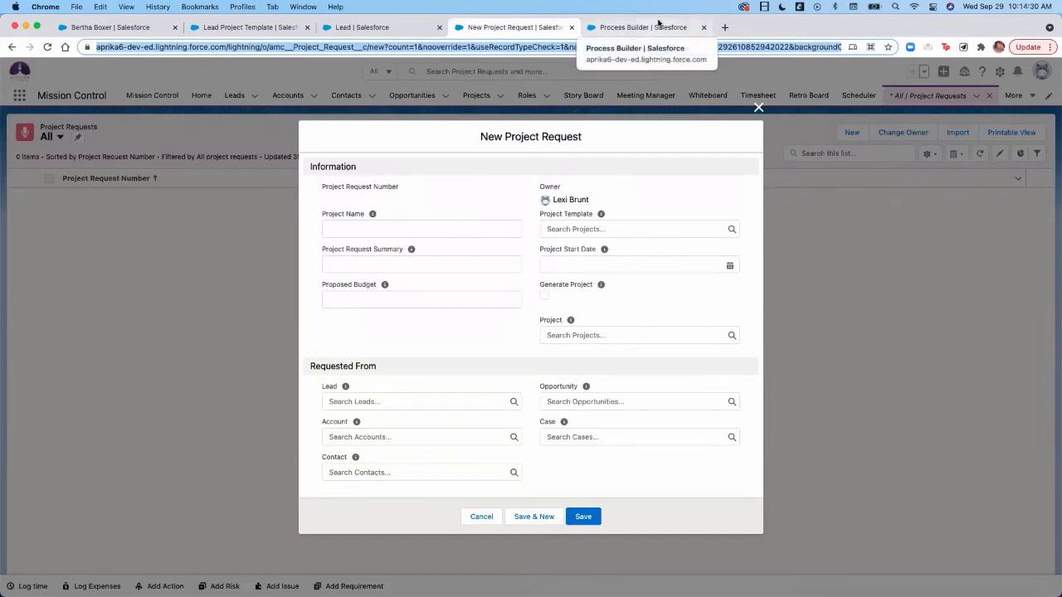
{"action": "left_click", "coordinate": [323, 232]}
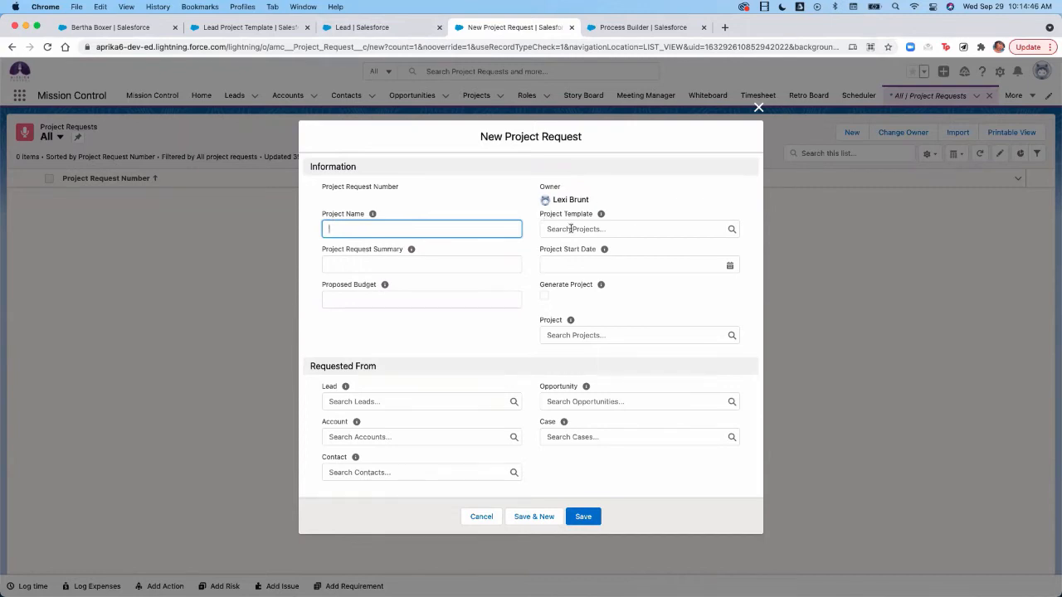
{"action": "left_click", "coordinate": [571, 229]}
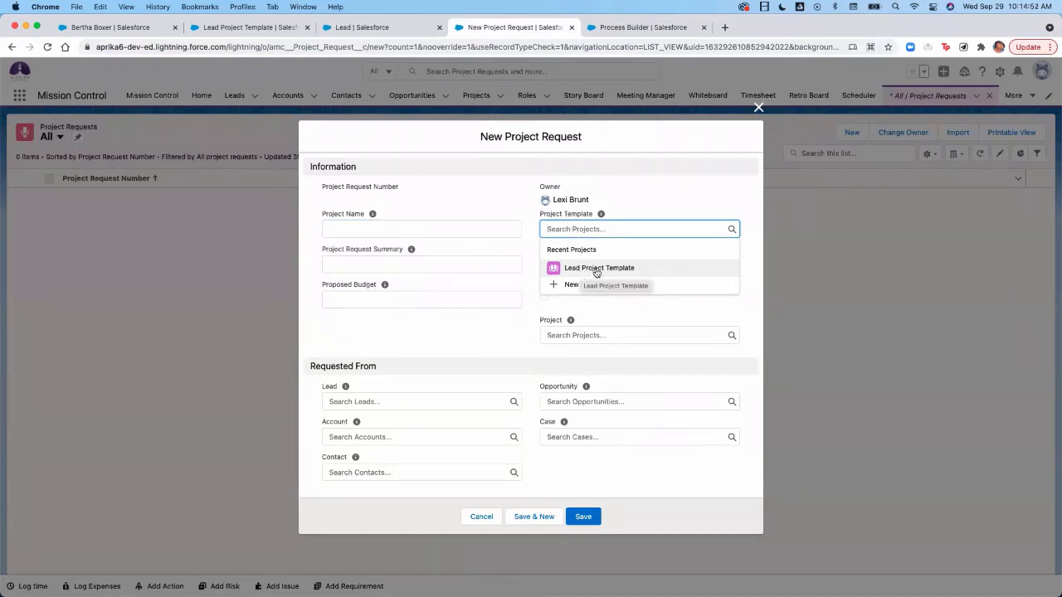
{"action": "left_click", "coordinate": [417, 301]}
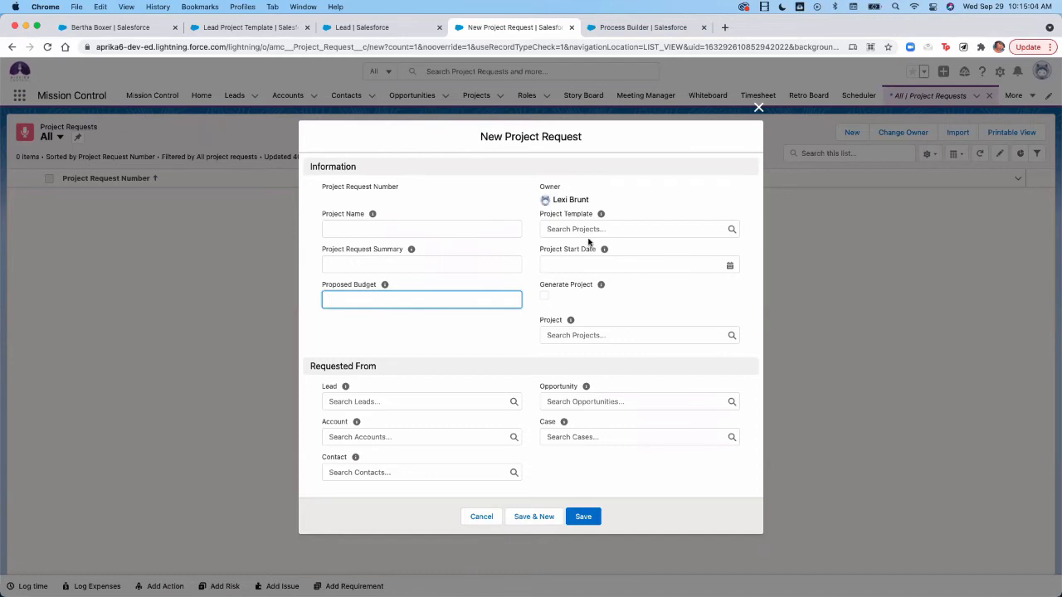
{"action": "left_click", "coordinate": [587, 264]}
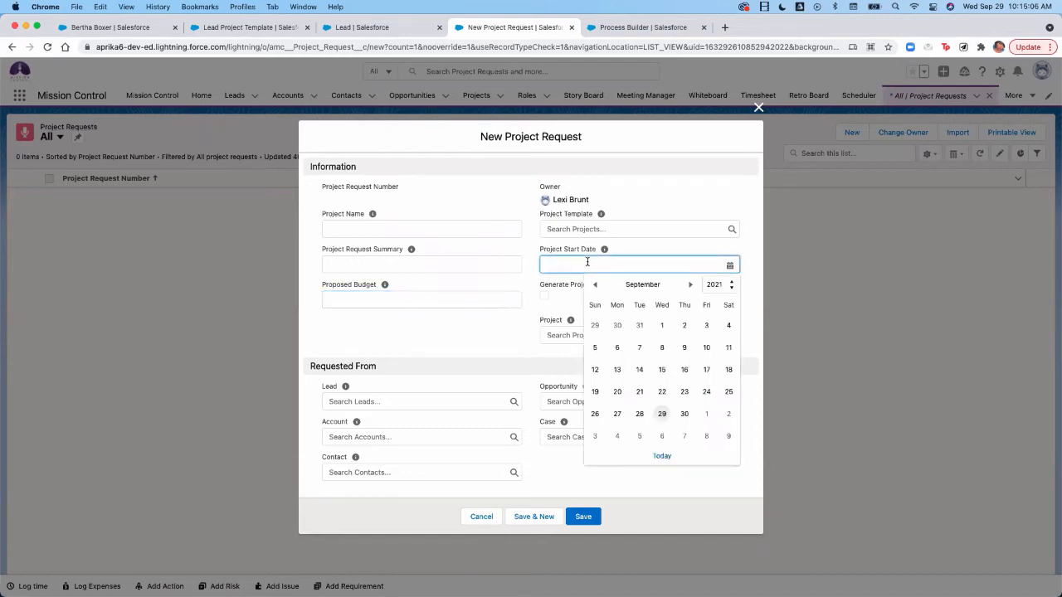
{"action": "left_click", "coordinate": [529, 301]}
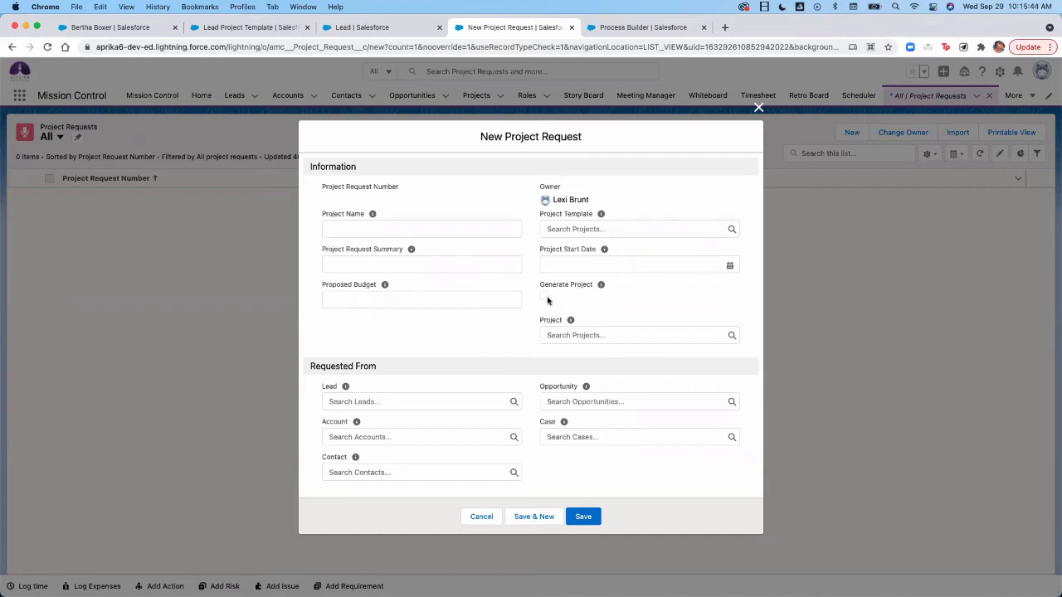
- Return to the process and set the new project request's Generate Project field to Boolean True
{"action": "left_click", "coordinate": [638, 31]}
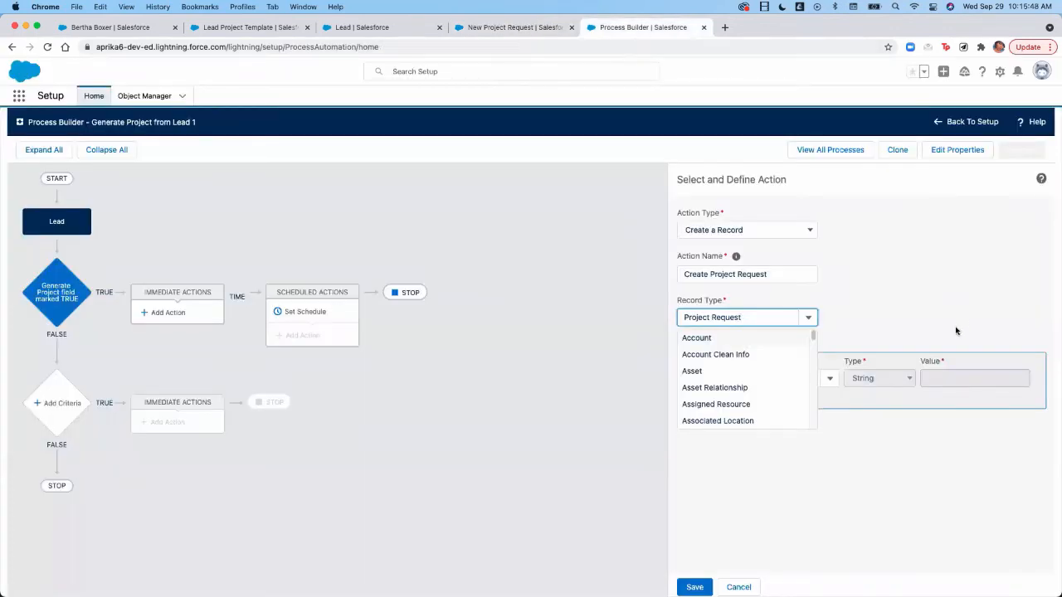
{"action": "left_click", "coordinate": [952, 336]}
{"action": "left_click", "coordinate": [738, 378]}
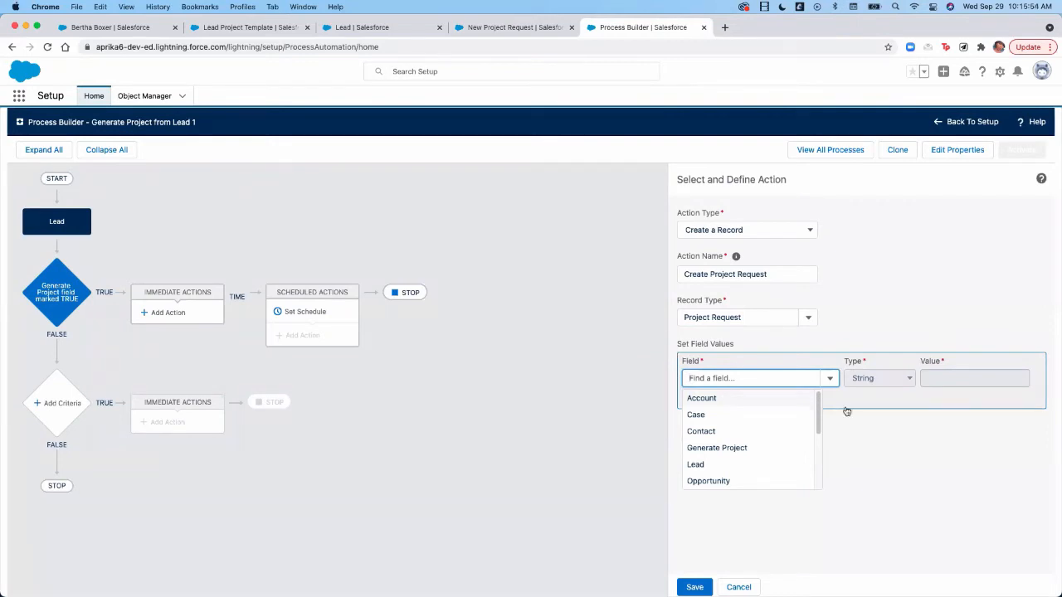
{"action": "type", "text": "gen"}
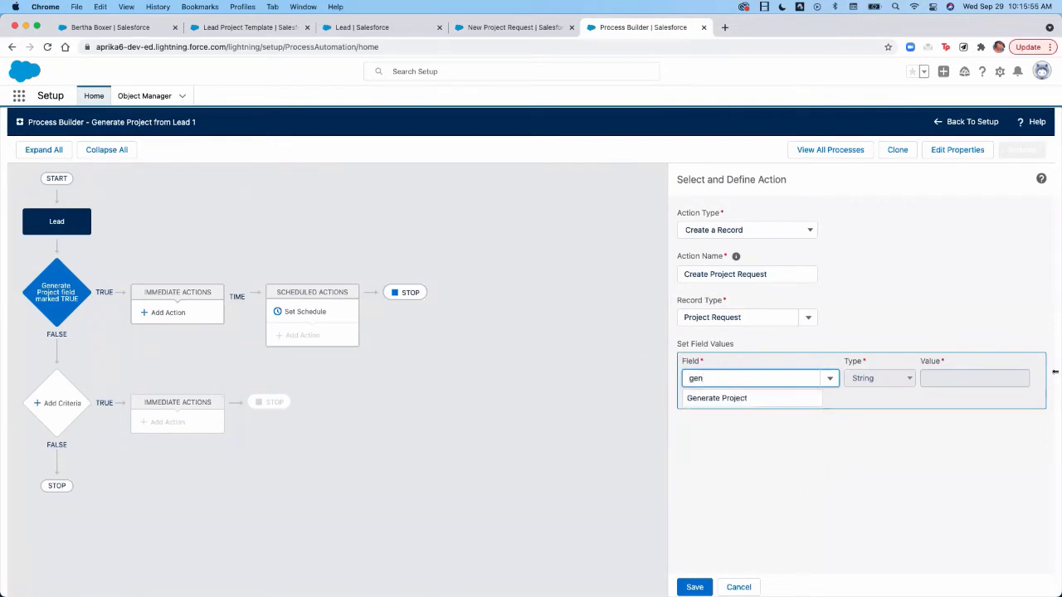
{"action": "left_click", "coordinate": [690, 400]}
{"action": "left_click", "coordinate": [948, 378]}
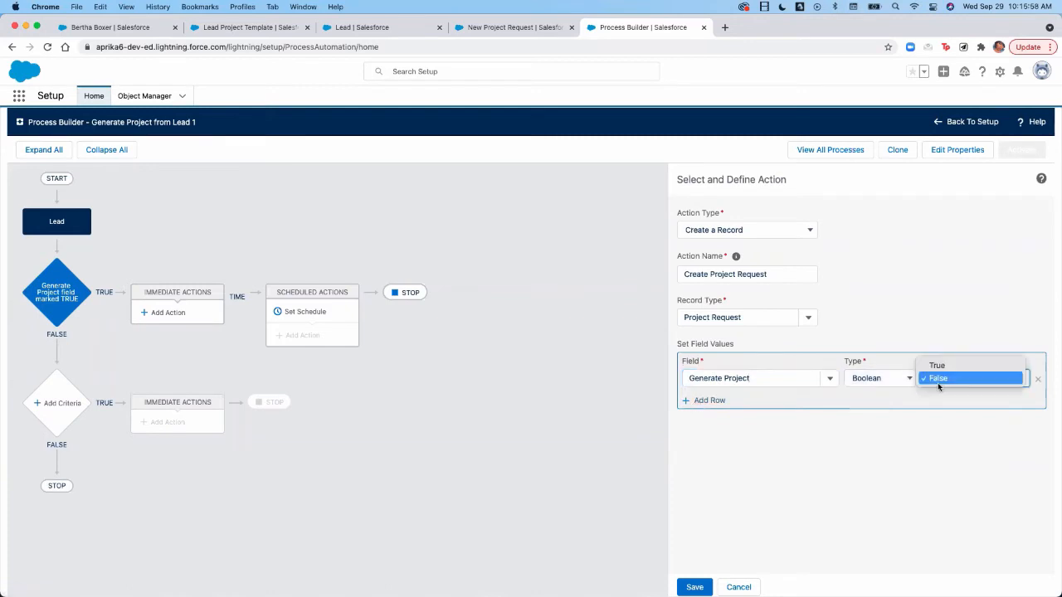
{"action": "left_click", "coordinate": [933, 363]}
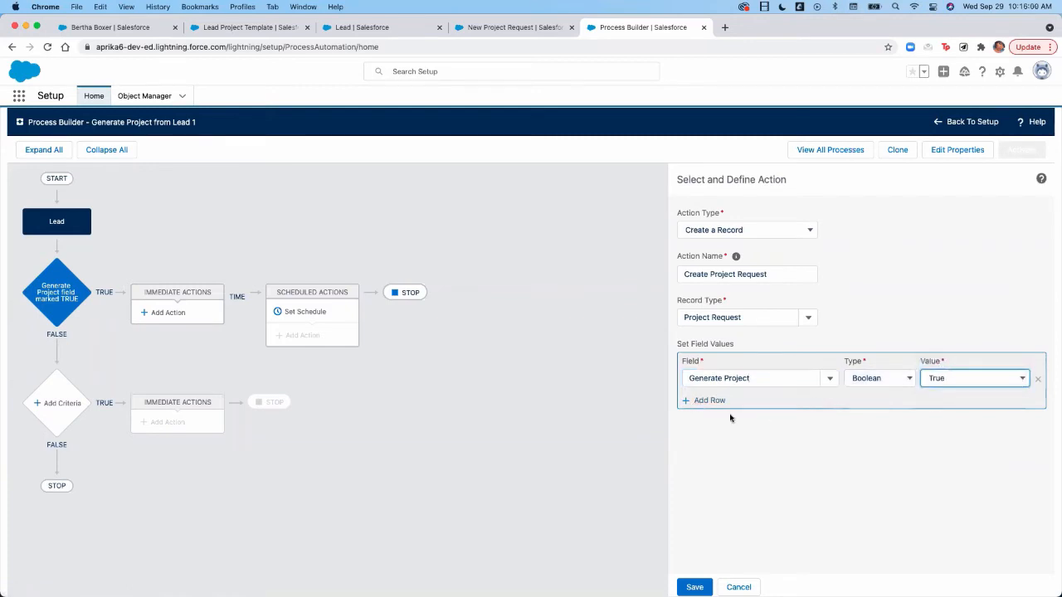
- Add another field value row to the Create Project Request action and choose the Lead field for it
{"action": "left_click", "coordinate": [705, 402]}
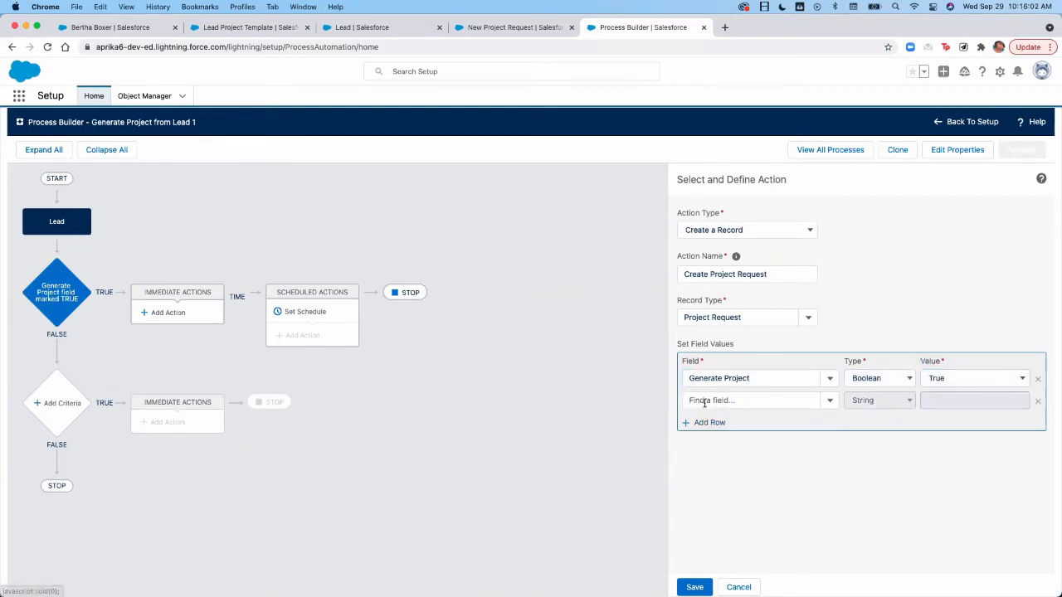
{"action": "left_click", "coordinate": [704, 402]}
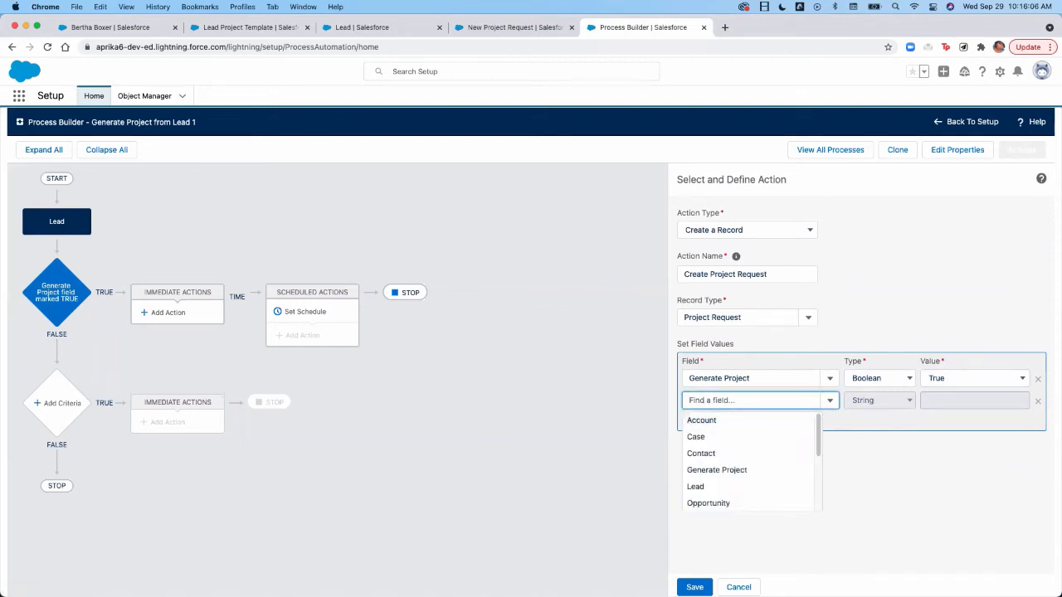
{"action": "type", "text": "Lea"}
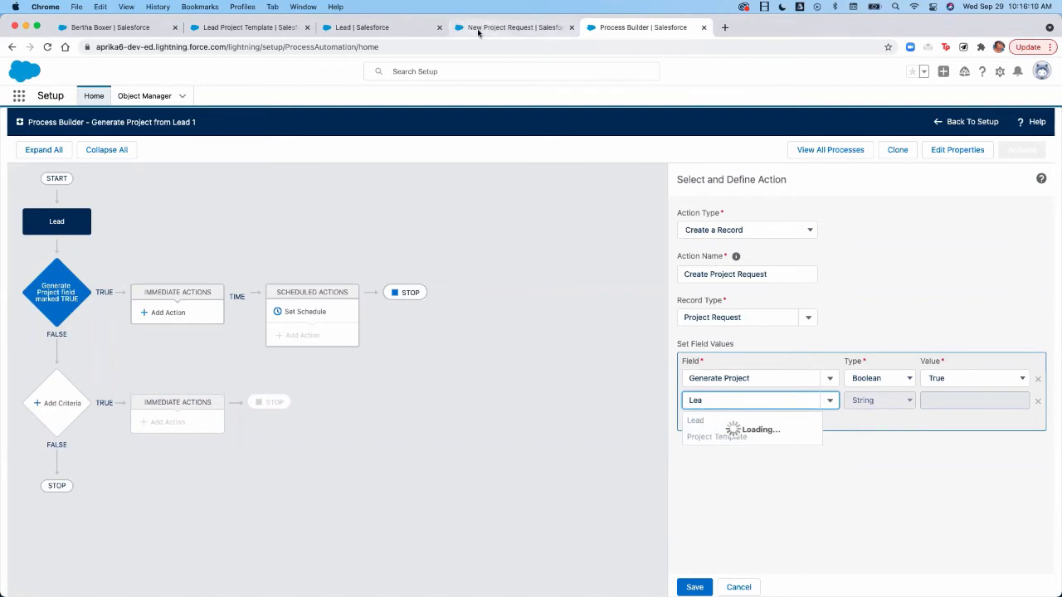
{"action": "left_click", "coordinate": [501, 27]}
{"action": "left_click", "coordinate": [372, 401]}
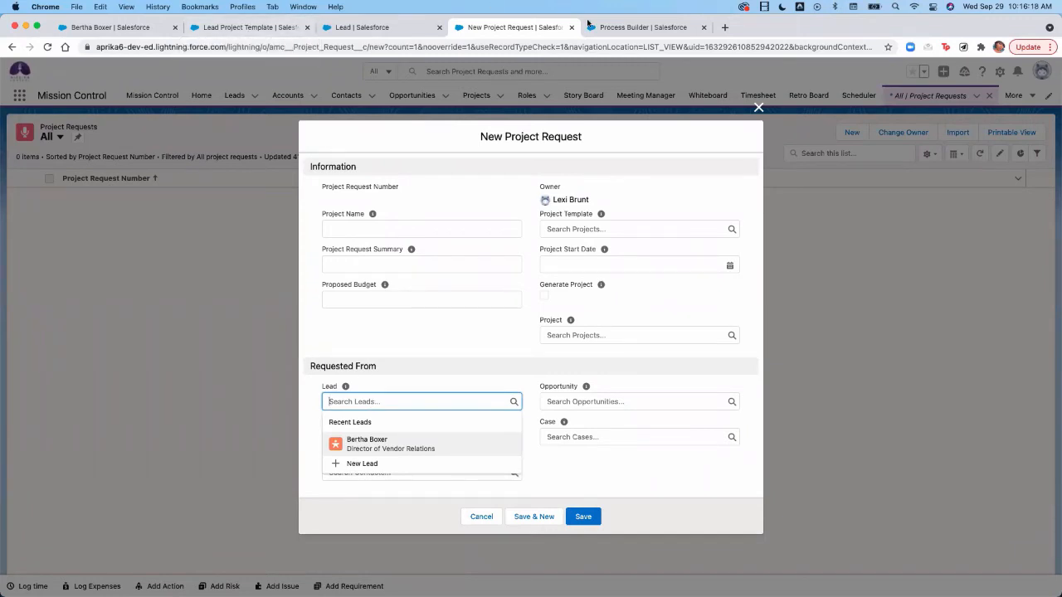
{"action": "left_click", "coordinate": [618, 23]}
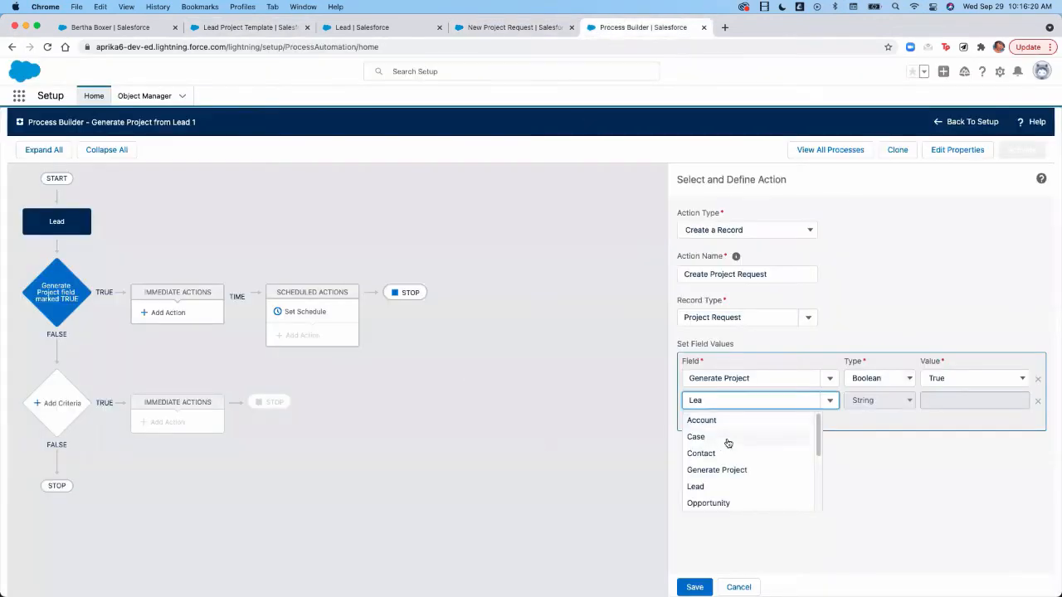
{"action": "left_click", "coordinate": [696, 488]}
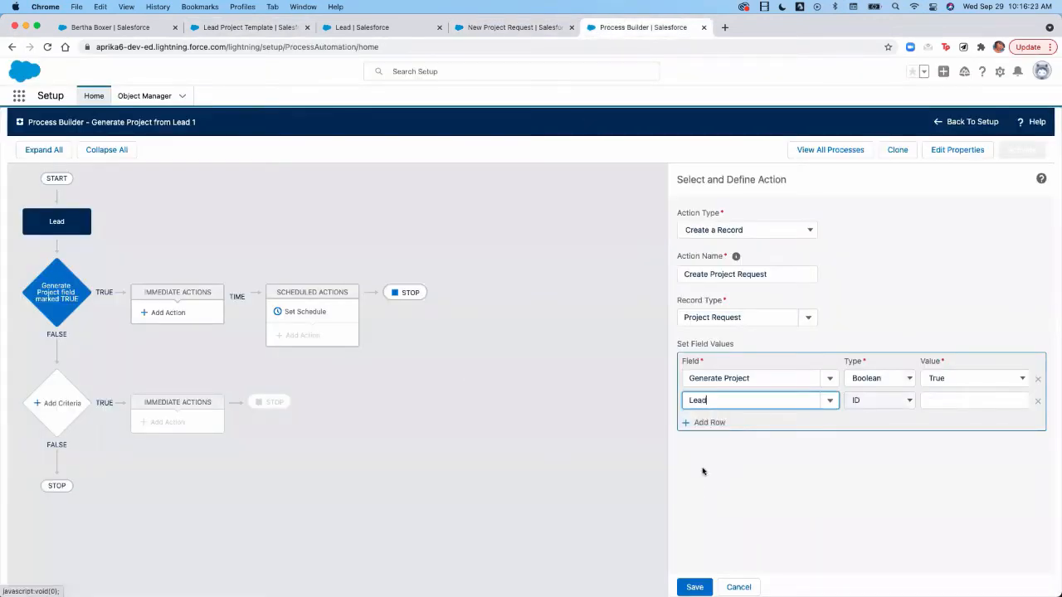
- Set the Lead field's value to a Field Reference to the lead's Lead ID
{"action": "left_click", "coordinate": [864, 406]}
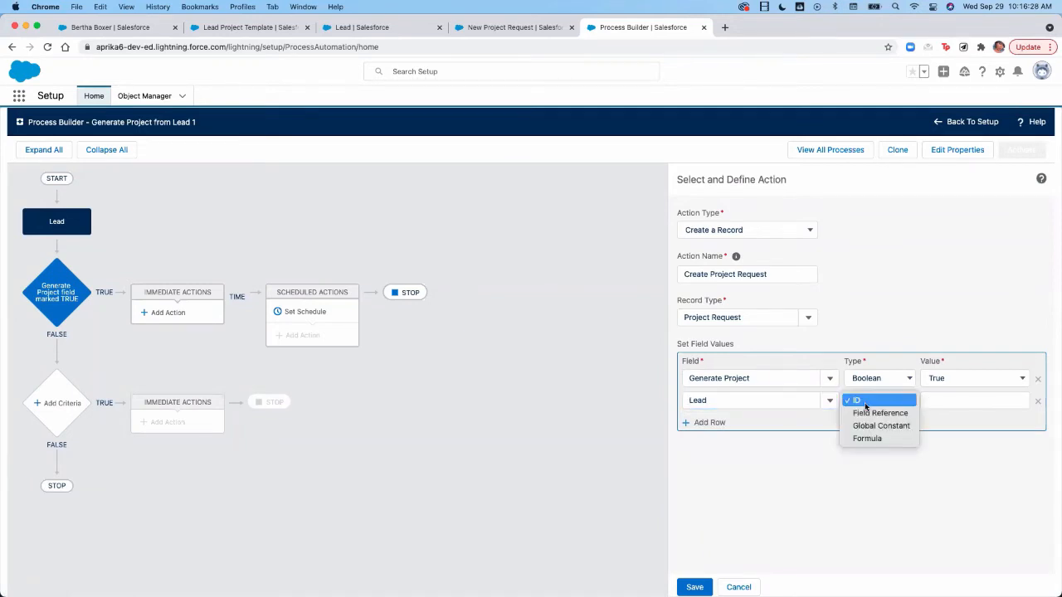
{"action": "left_click", "coordinate": [864, 405]}
{"action": "left_click", "coordinate": [867, 405]}
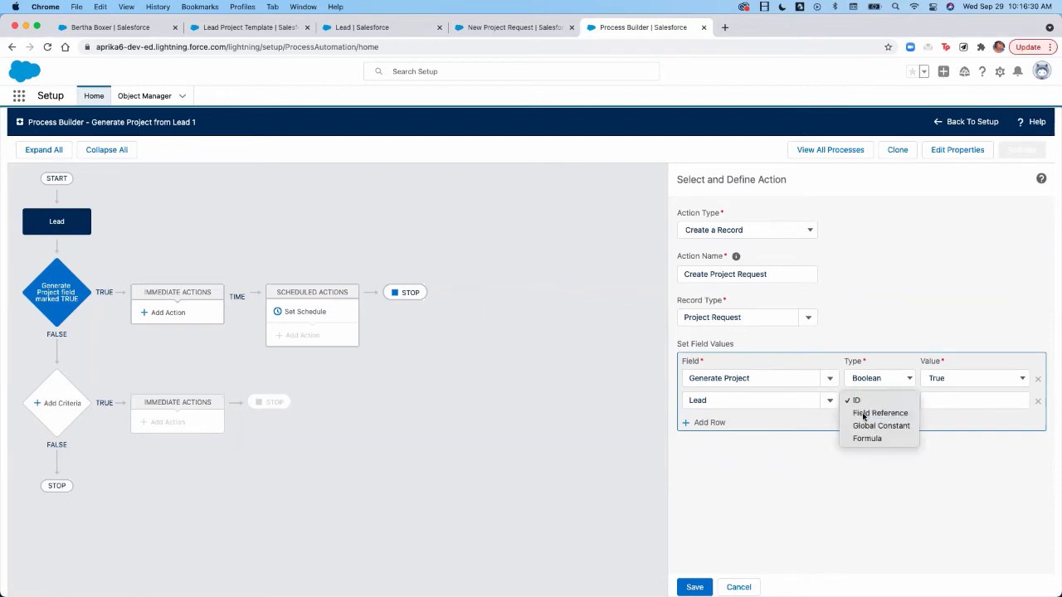
{"action": "left_click", "coordinate": [863, 413]}
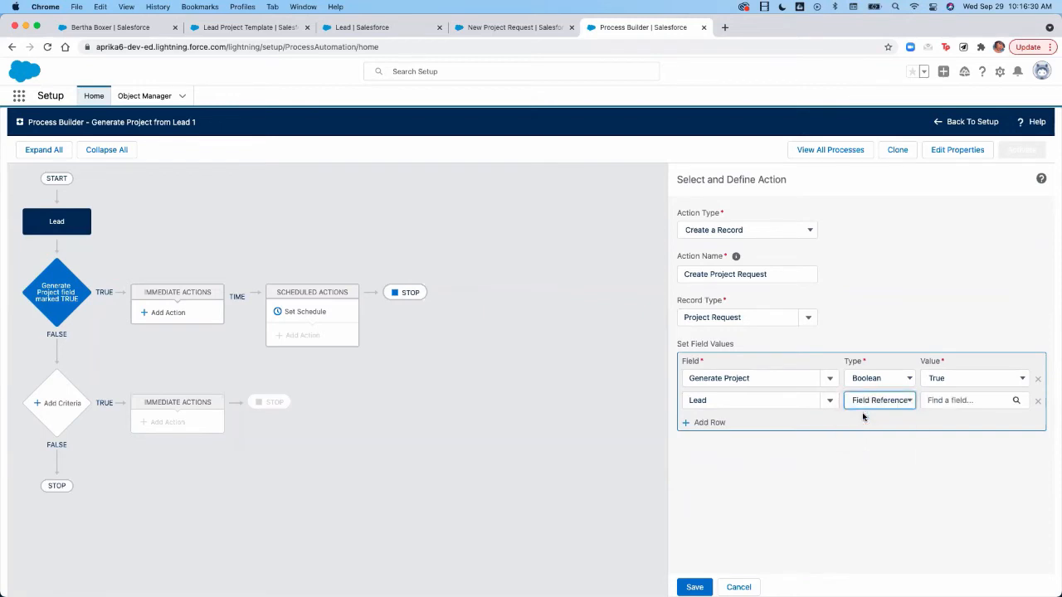
{"action": "left_click", "coordinate": [960, 403]}
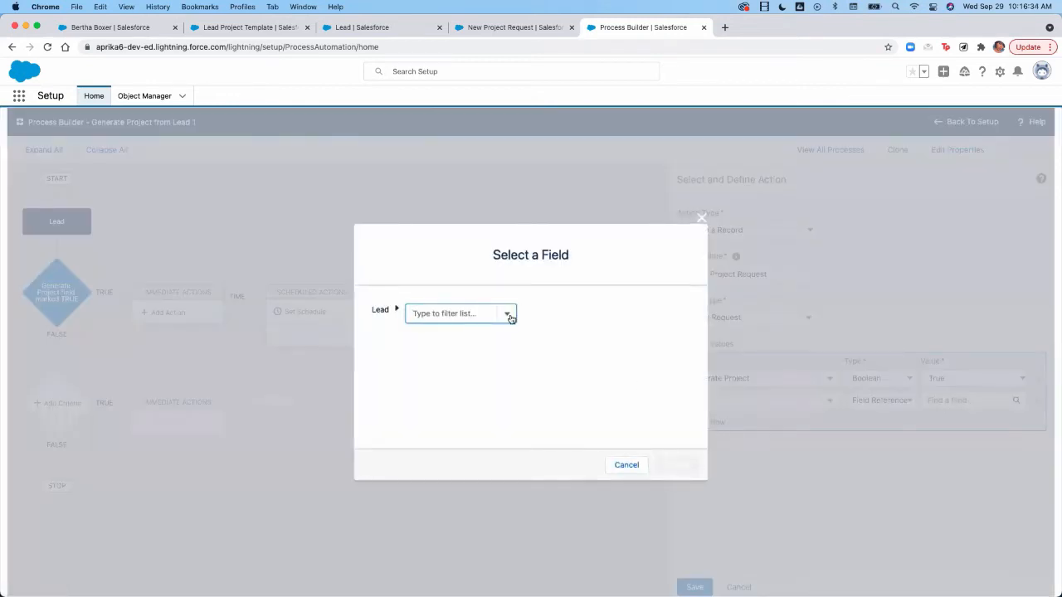
{"action": "left_click", "coordinate": [406, 315]}
{"action": "scroll", "coordinate": [437, 375], "scroll_direction": "down", "scroll_amount": 1}
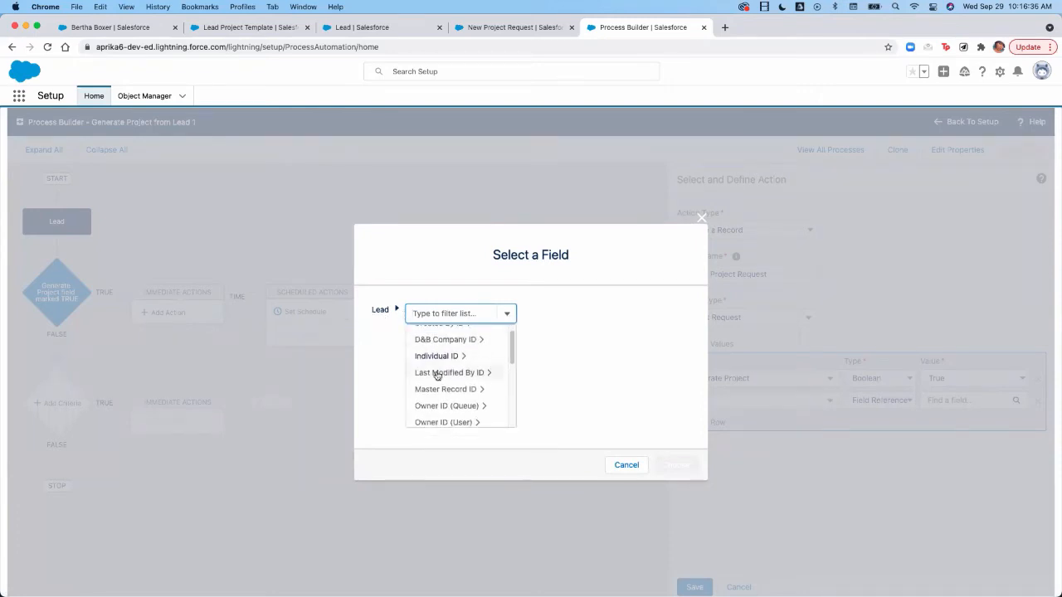
{"action": "scroll", "coordinate": [437, 374], "scroll_direction": "down", "scroll_amount": 10}
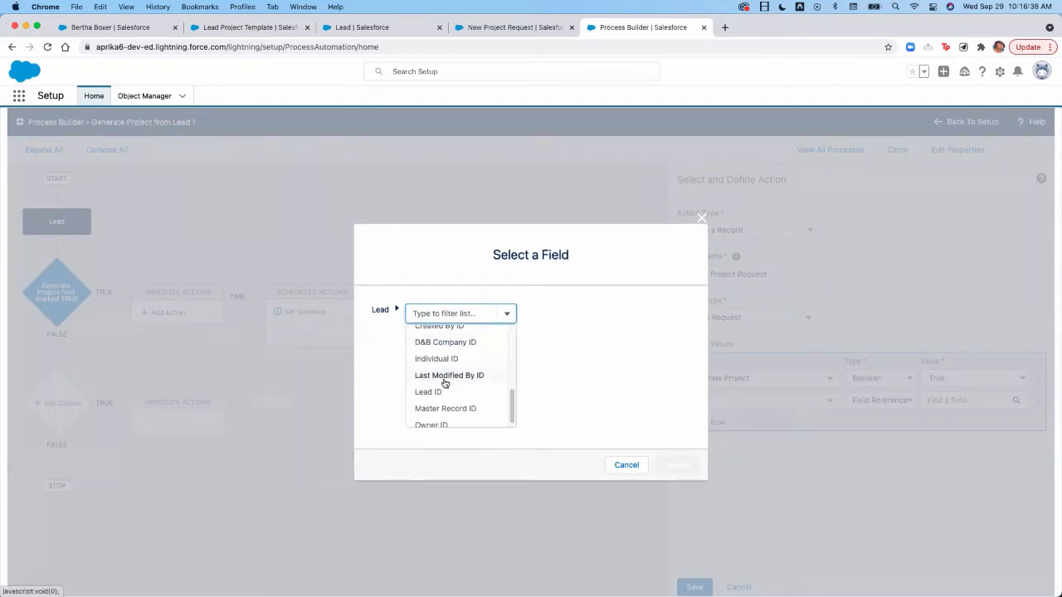
{"action": "left_click", "coordinate": [436, 388]}
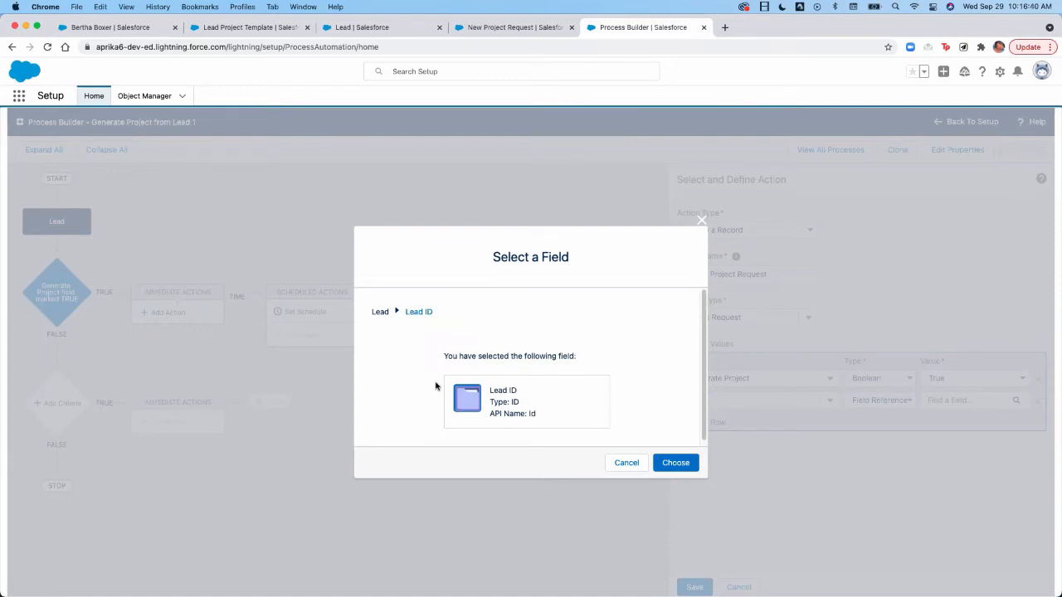
{"action": "left_click", "coordinate": [692, 463]}
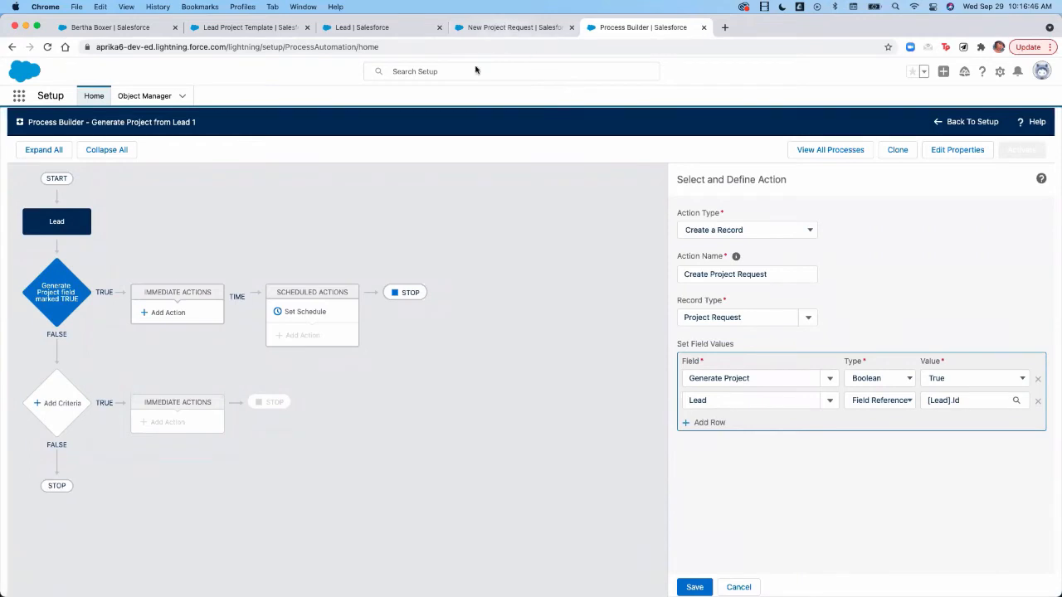
- Add a third field value row for Project Name and set its type to Formula
{"action": "key", "text": "ctrl+shift+Tab"}
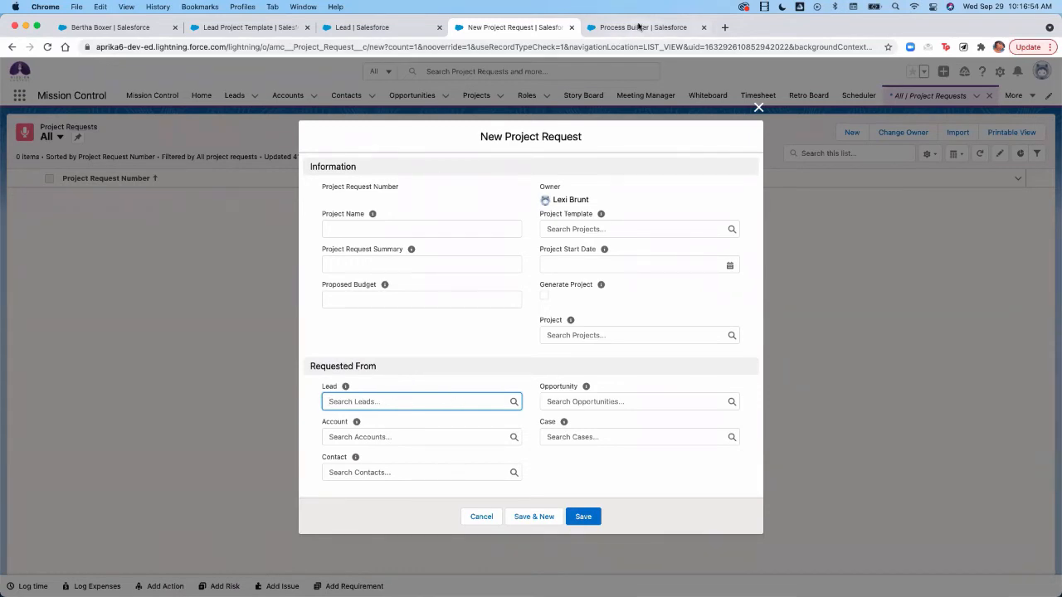
{"action": "left_click", "coordinate": [639, 27]}
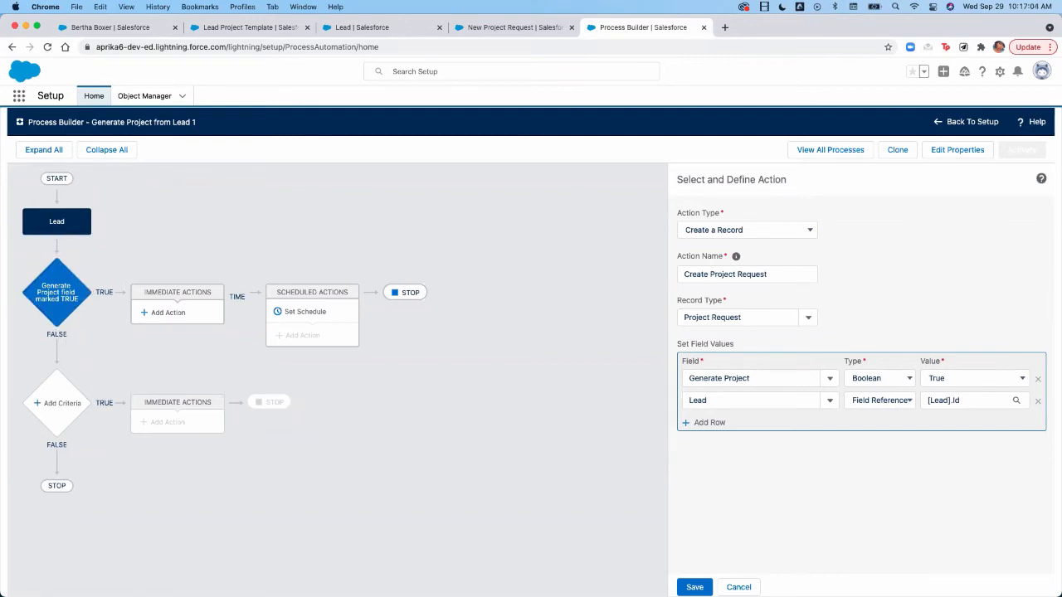
{"action": "left_click", "coordinate": [706, 422]}
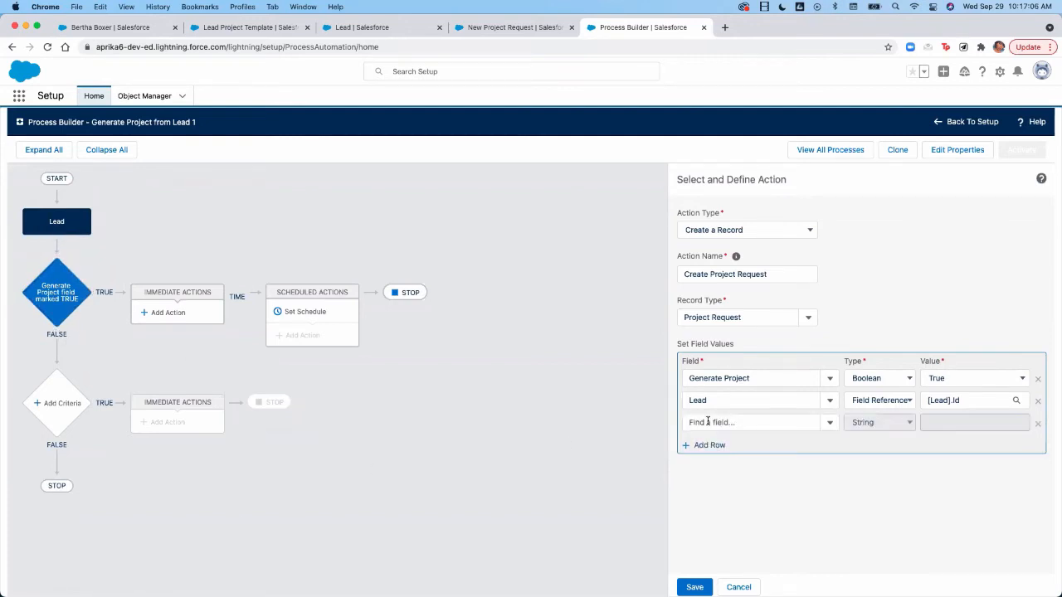
{"action": "left_click", "coordinate": [713, 421]}
{"action": "type", "text": "proje"}
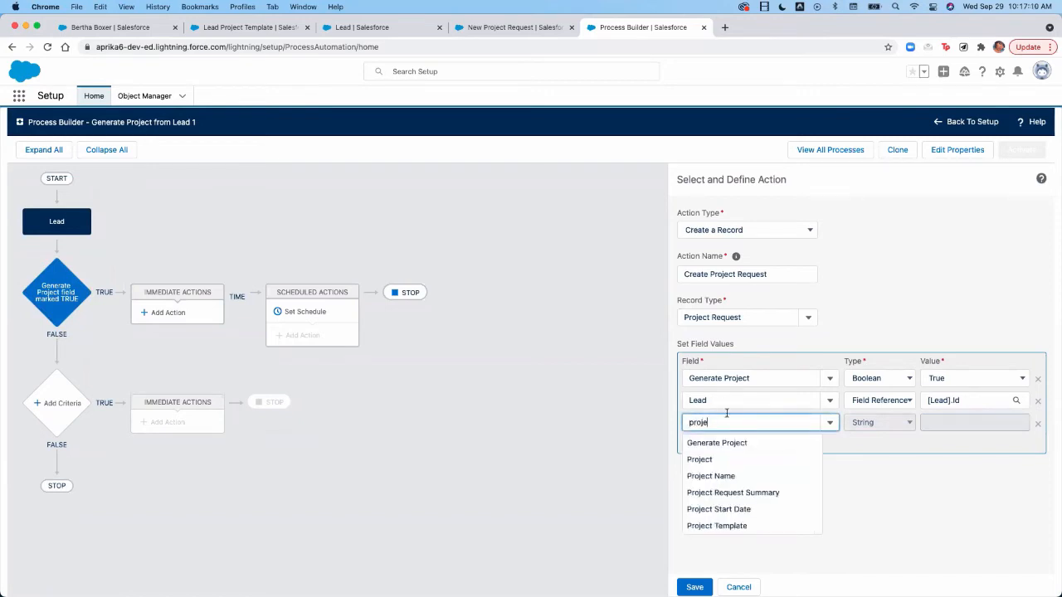
{"action": "left_click", "coordinate": [728, 477]}
{"action": "left_click", "coordinate": [877, 424]}
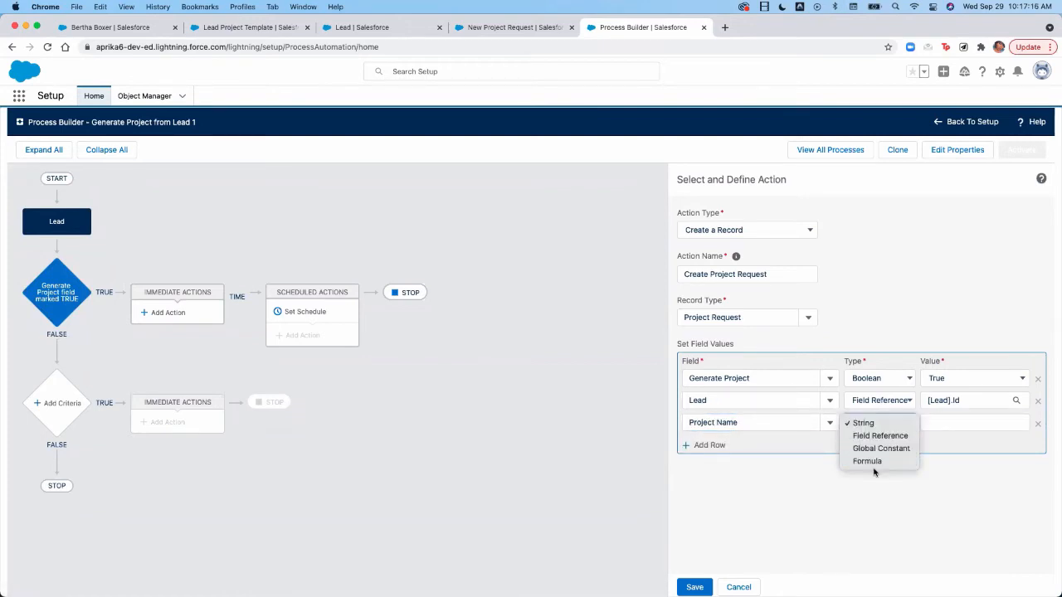
{"action": "left_click", "coordinate": [870, 461]}
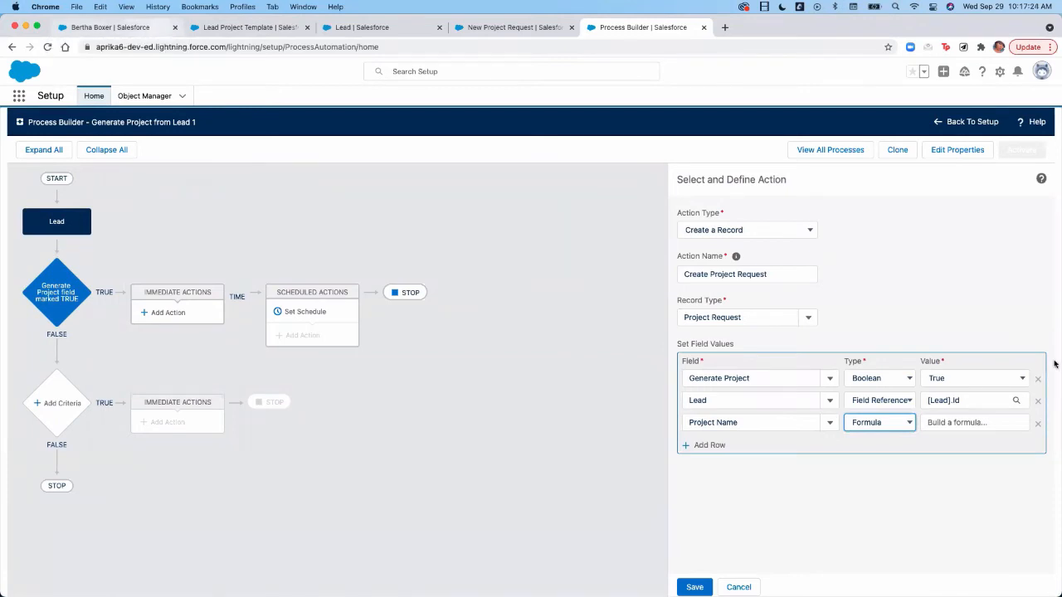
- Start the Project Name formula with the lead's First Name field followed by & " "
{"action": "left_click", "coordinate": [944, 424]}
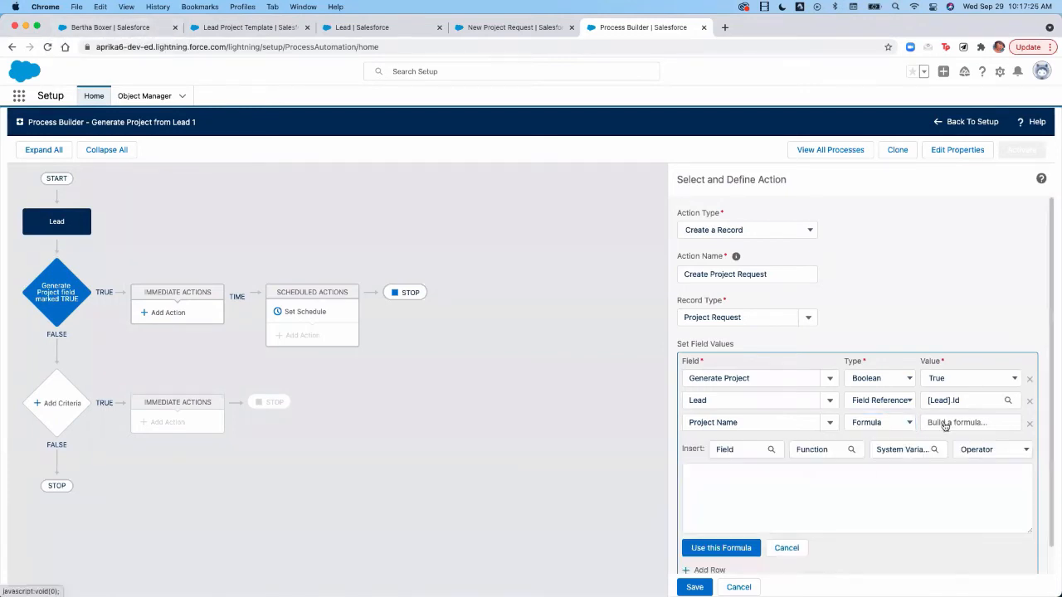
{"action": "left_click", "coordinate": [730, 451]}
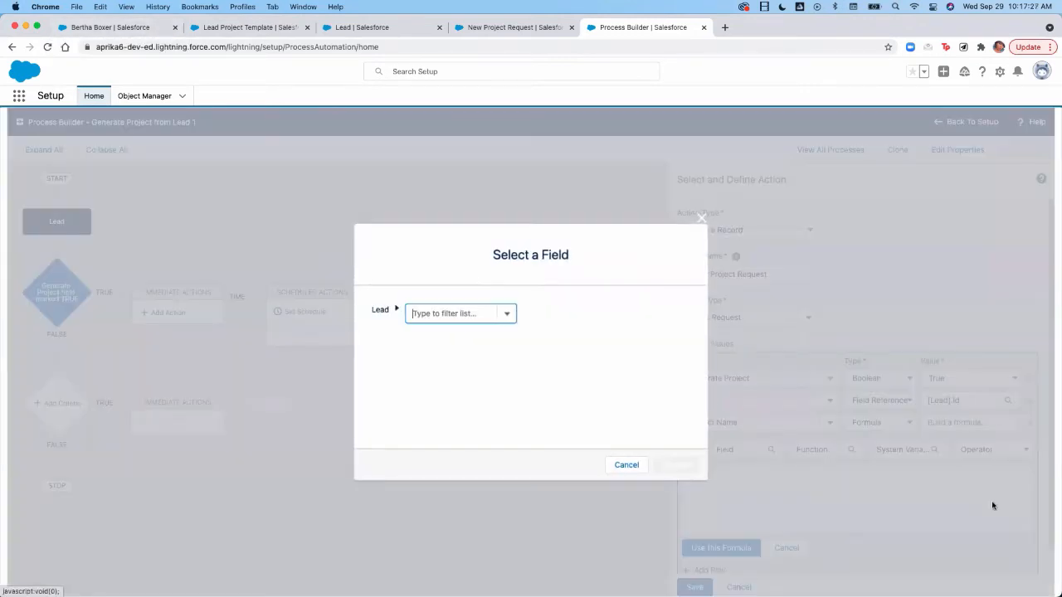
{"action": "left_click", "coordinate": [448, 314]}
{"action": "type", "text": "fir"}
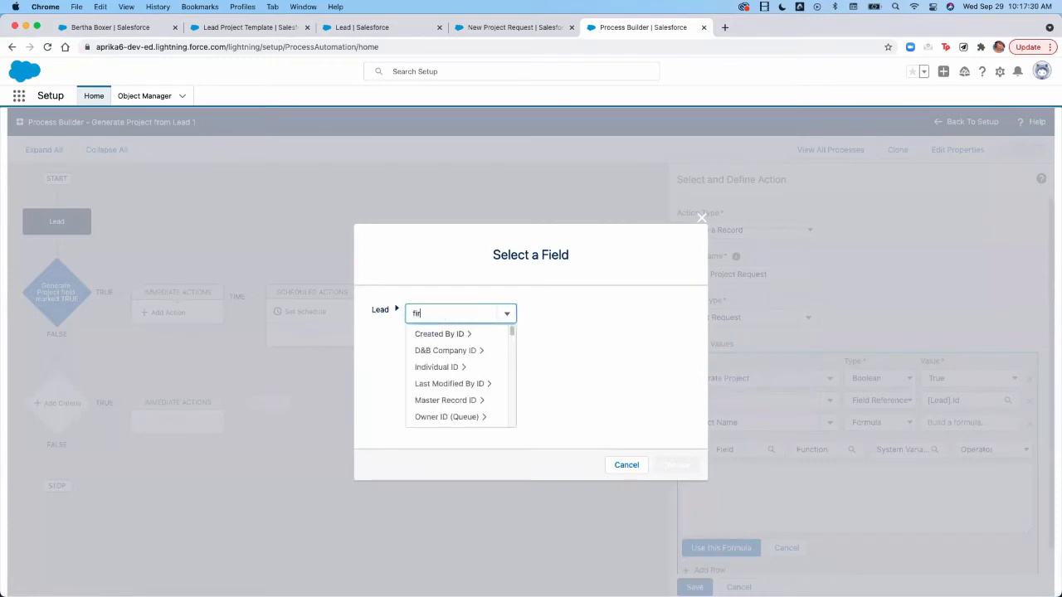
{"action": "left_click", "coordinate": [424, 335]}
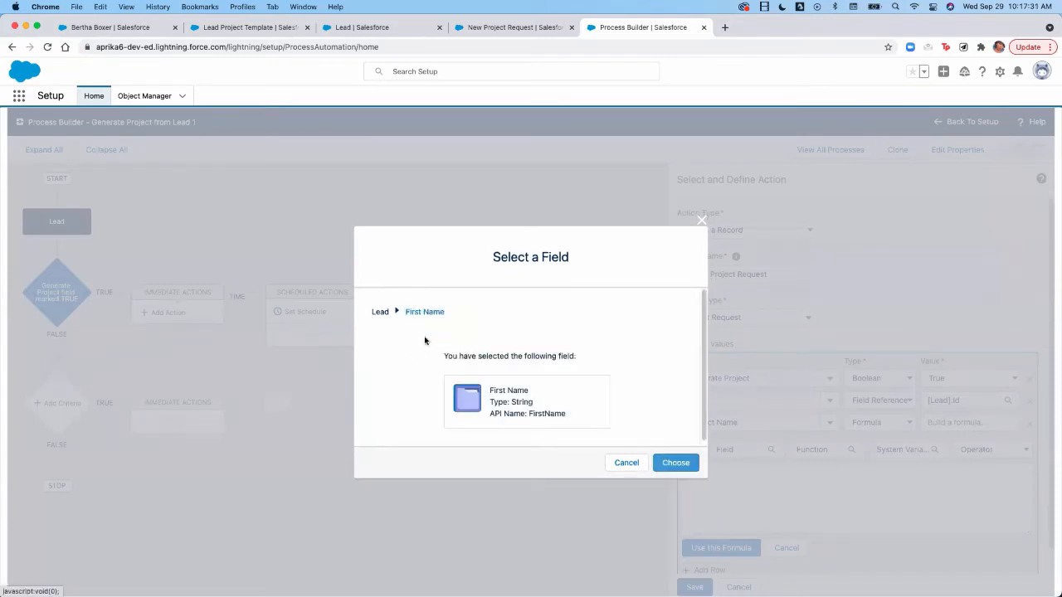
{"action": "left_click", "coordinate": [675, 463]}
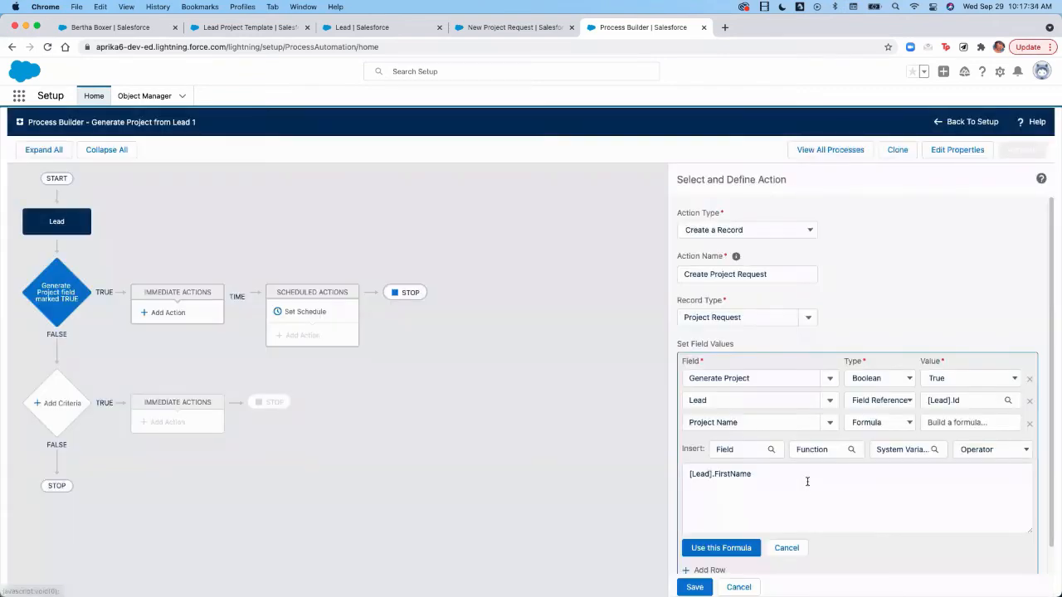
{"action": "left_click", "coordinate": [806, 481]}
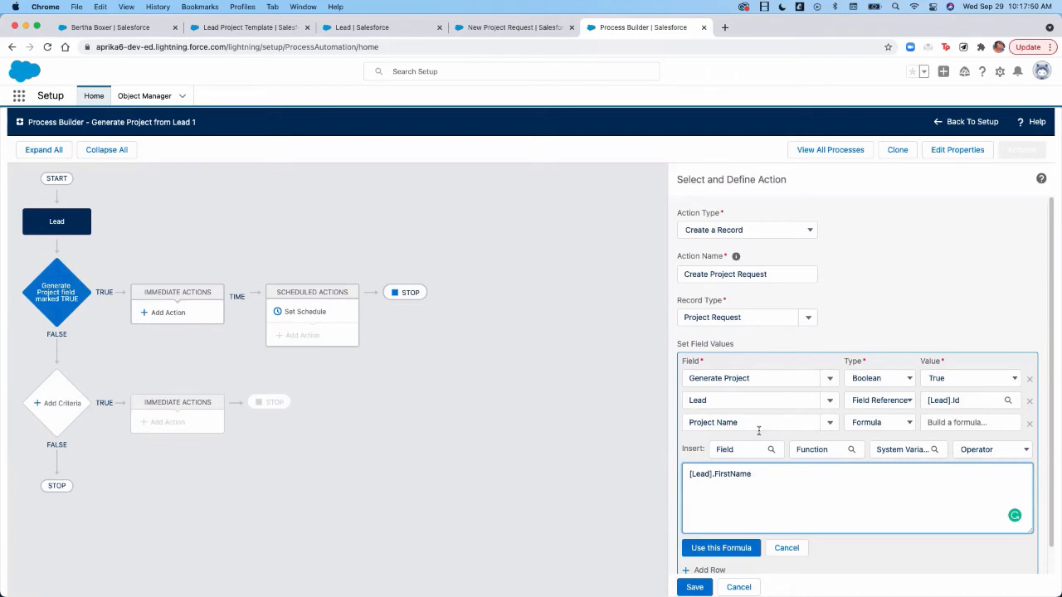
{"action": "type", "text": "&"}
{"action": "type", "text": "\""}
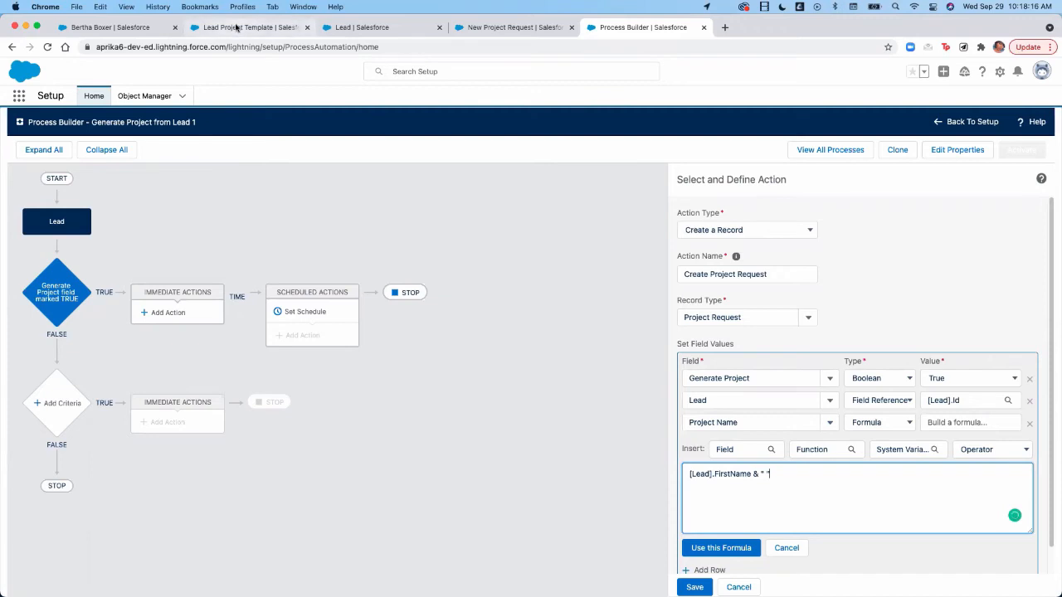
- Demonstrate the name format by entering First Name Last as Project Name on the New Project Request form, delete characters from it, and return to the process
{"action": "left_click", "coordinate": [488, 26]}
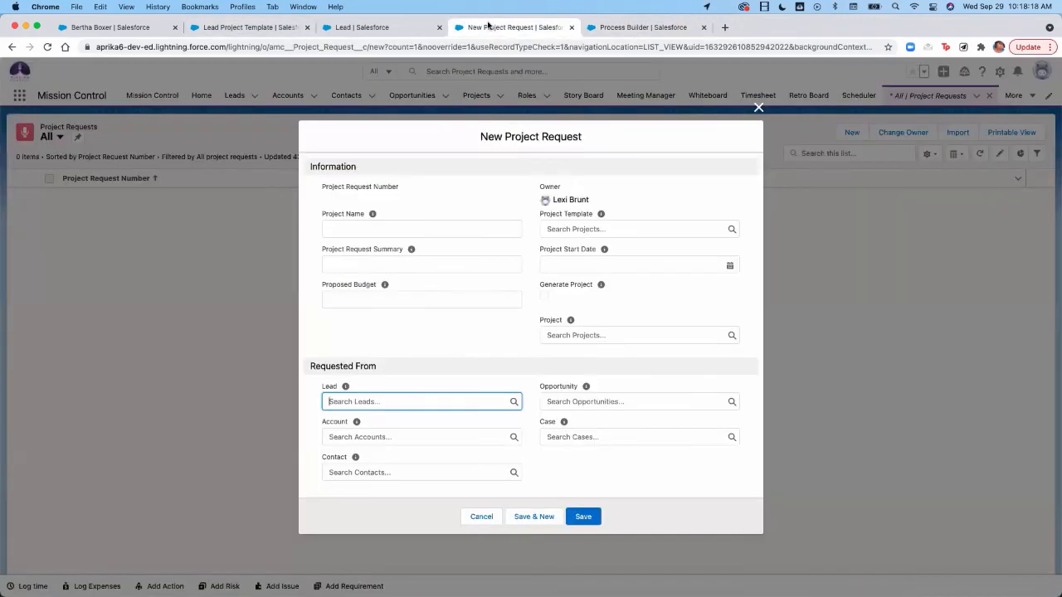
{"action": "left_click", "coordinate": [410, 232]}
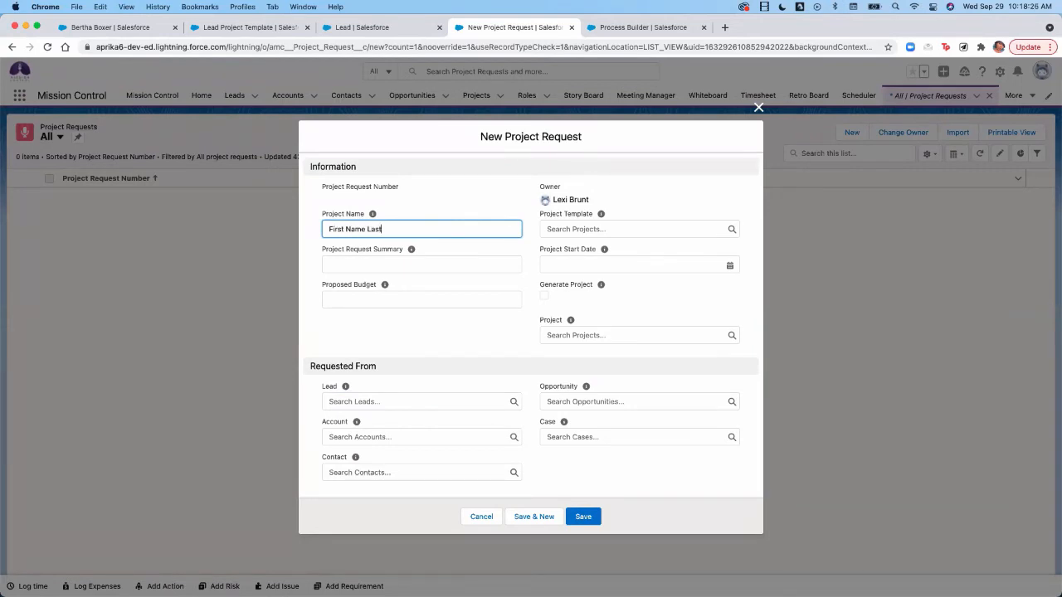
{"action": "key", "text": "BackSpace"}
{"action": "key", "text": "BackSpace"}
{"action": "key", "text": "BackSpace"}
{"action": "left_click", "coordinate": [650, 30]}
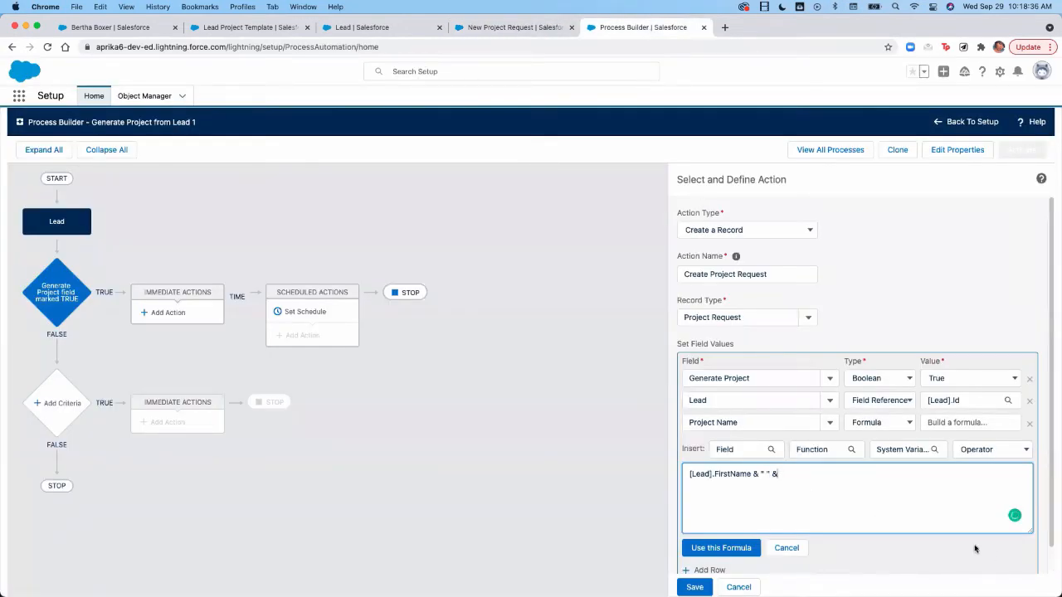
- Complete the Project Name formula as [Lead].FirstName & " " & [Lead].LastName and apply it
{"action": "left_click", "coordinate": [738, 454]}
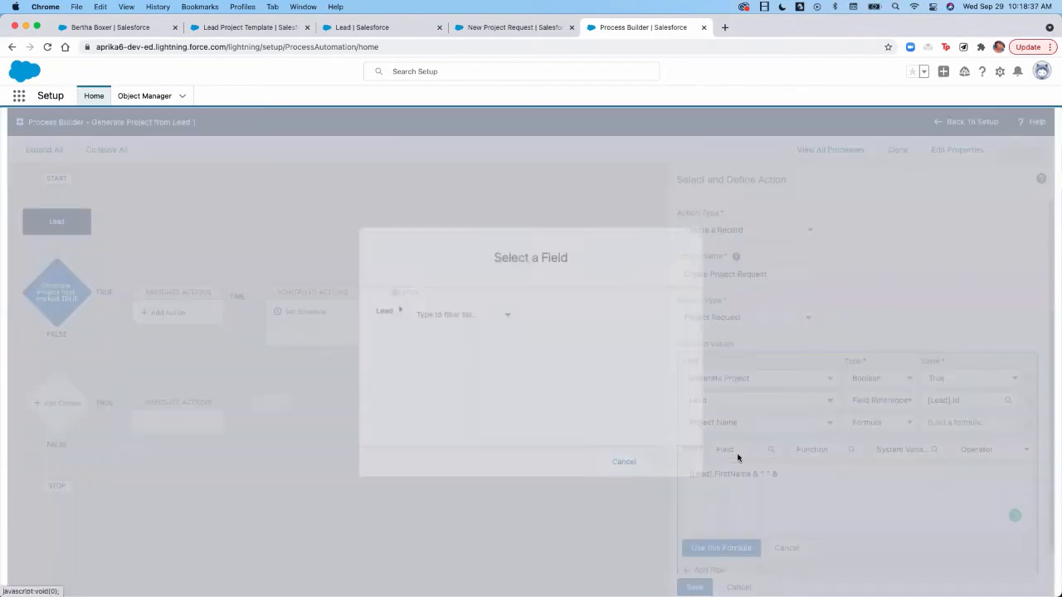
{"action": "type", "text": "last"}
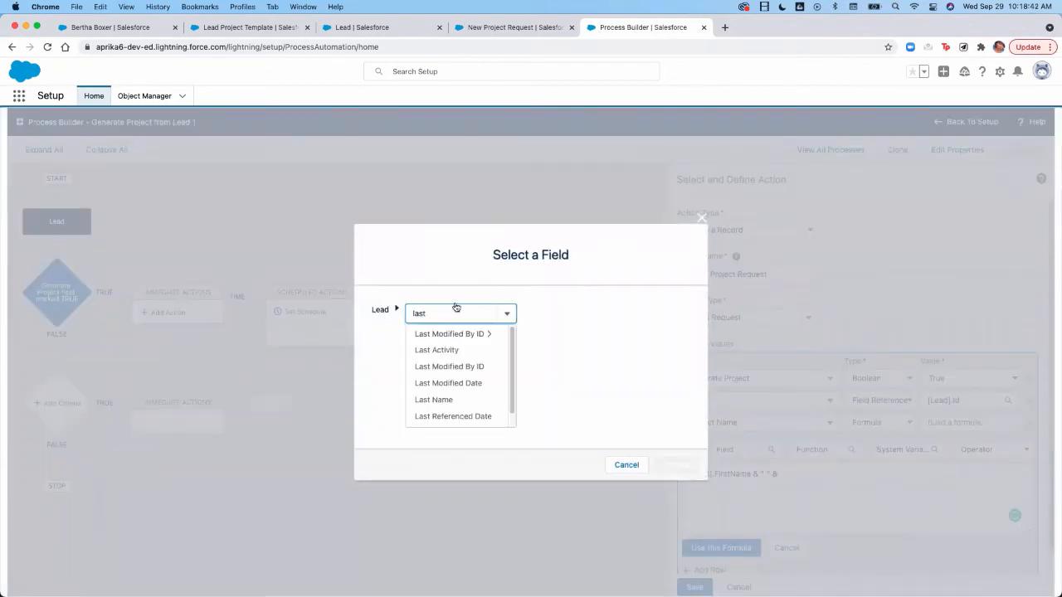
{"action": "left_click", "coordinate": [445, 401]}
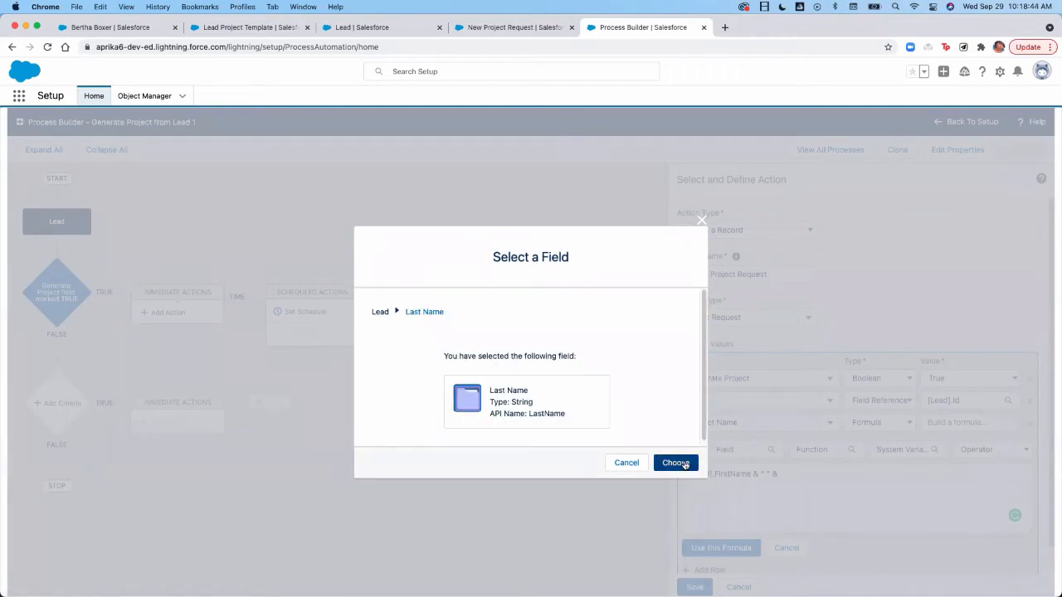
{"action": "left_click", "coordinate": [685, 463]}
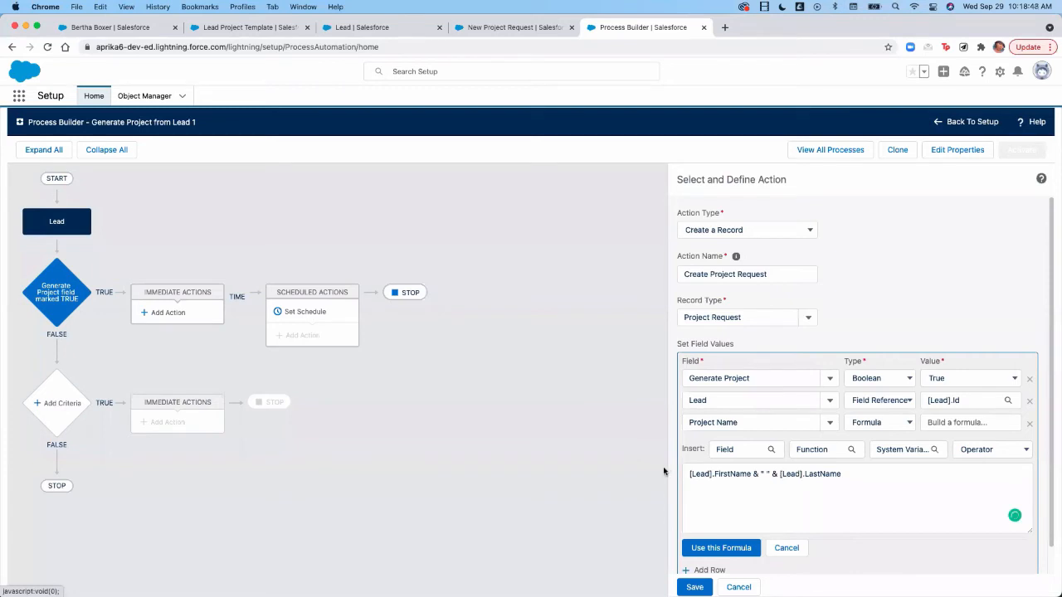
{"action": "left_click", "coordinate": [735, 548]}
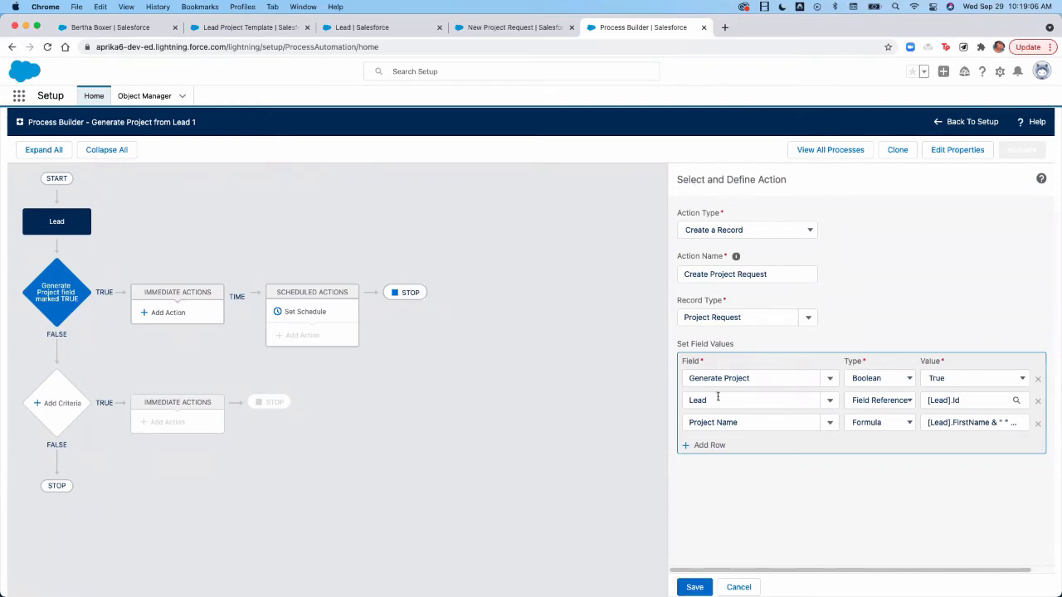
- Add a fourth field value row for Project Start Date, set its type to Formula and open the formula editor
{"action": "left_click", "coordinate": [694, 446]}
{"action": "left_click", "coordinate": [691, 446]}
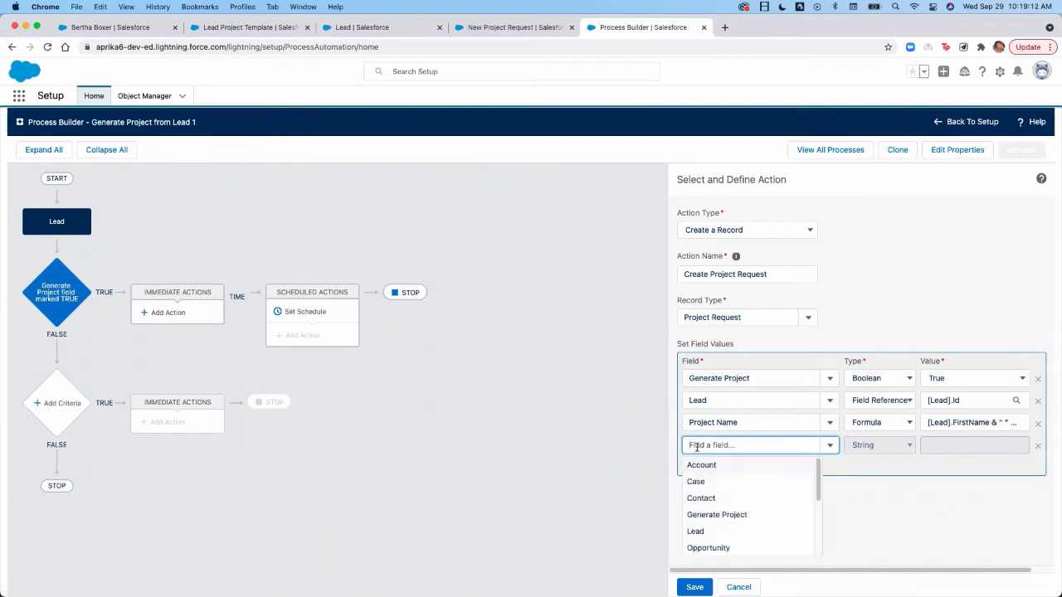
{"action": "type", "text": "Proje"}
{"action": "left_click", "coordinate": [723, 532]}
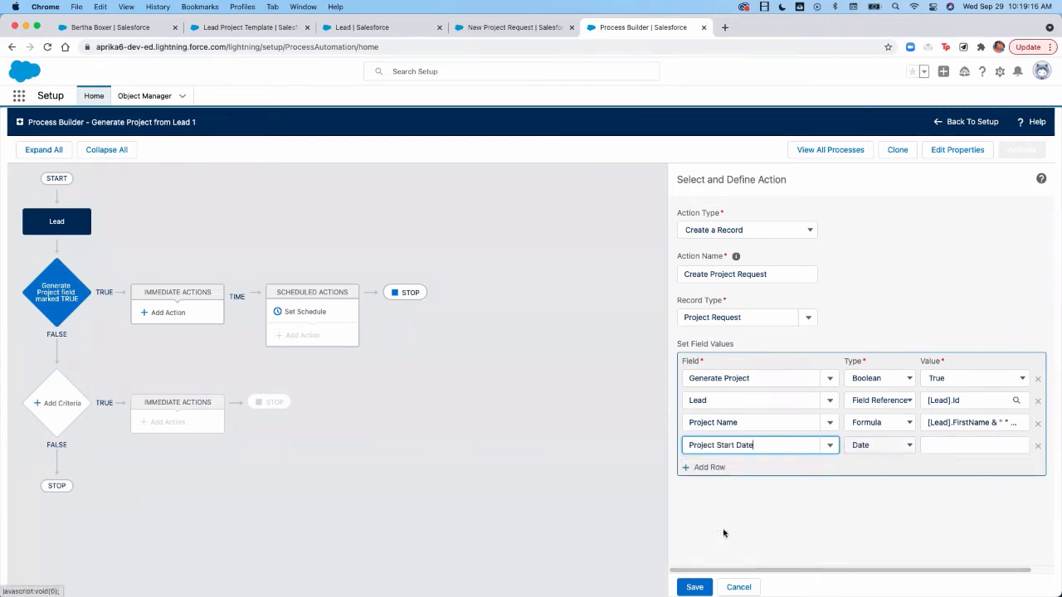
{"action": "left_click", "coordinate": [881, 448]}
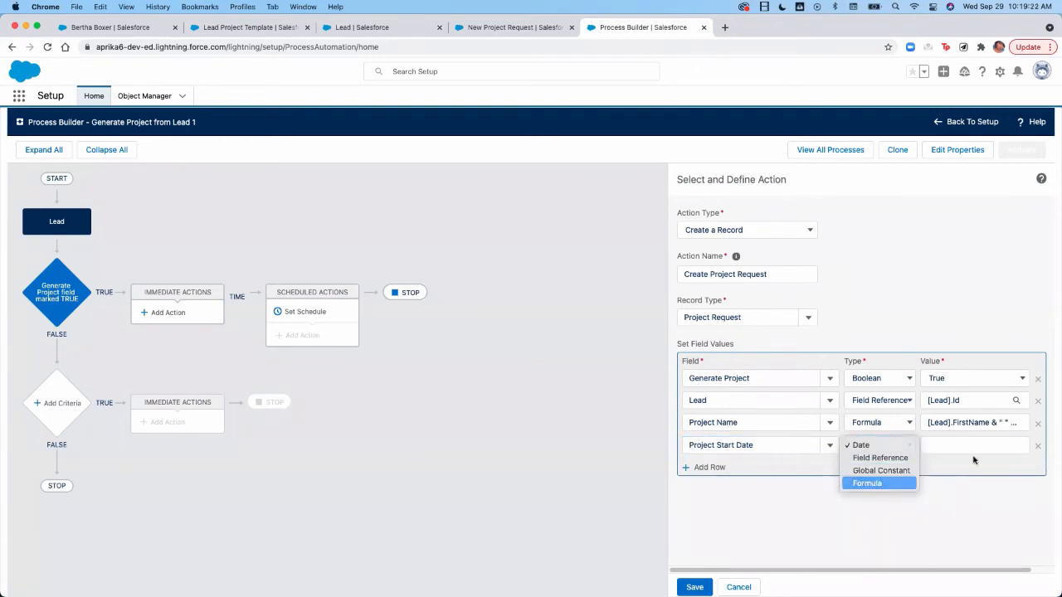
{"action": "left_click", "coordinate": [871, 483]}
{"action": "left_click", "coordinate": [969, 447]}
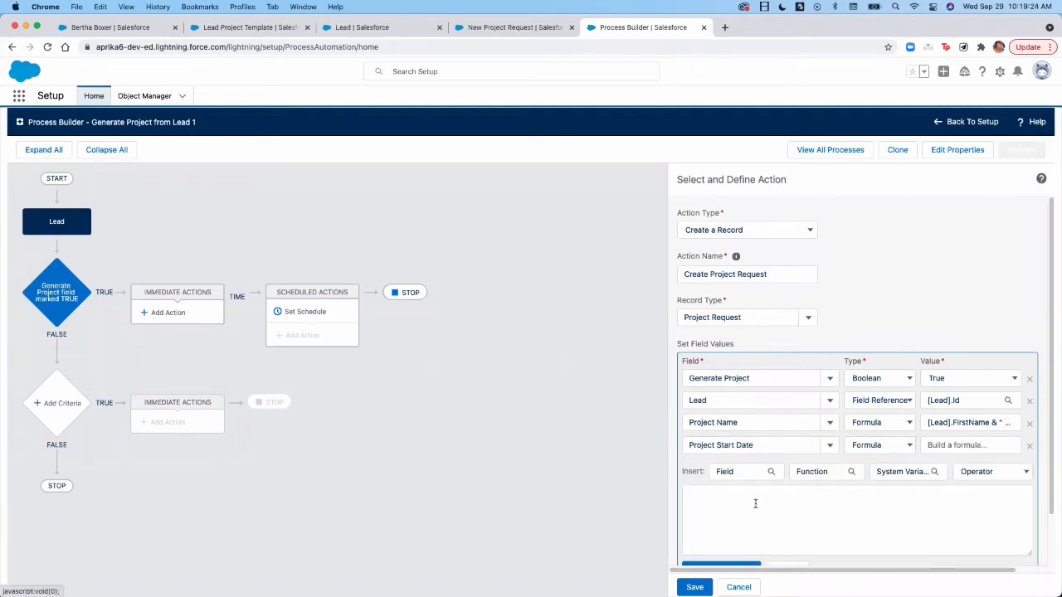
- Check the New Project Request form, then insert the Date & Time function TODAY into the Project Start Date formula
{"action": "left_click", "coordinate": [754, 504]}
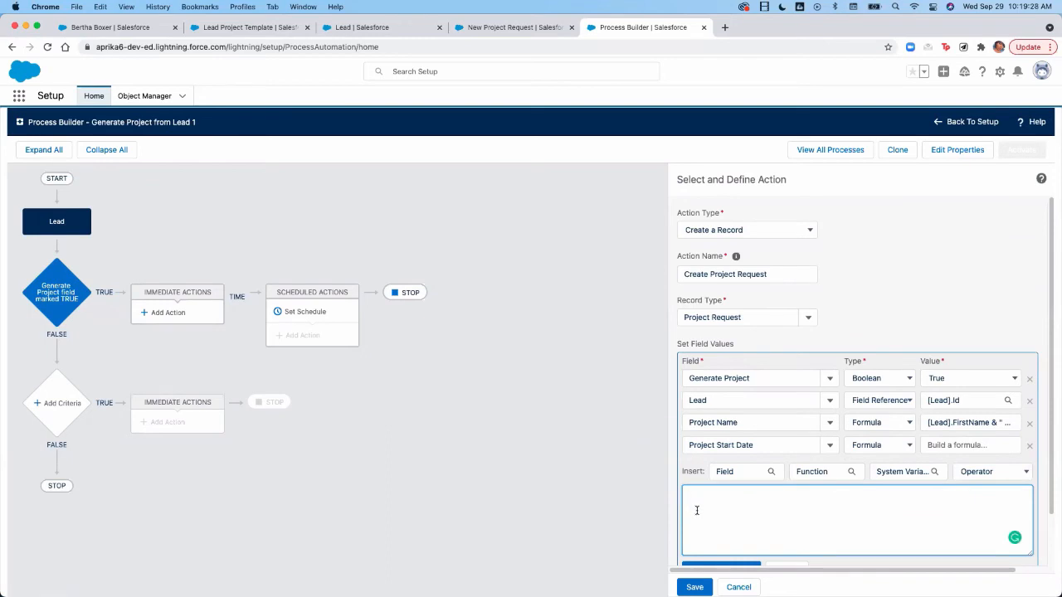
{"action": "left_click", "coordinate": [514, 27]}
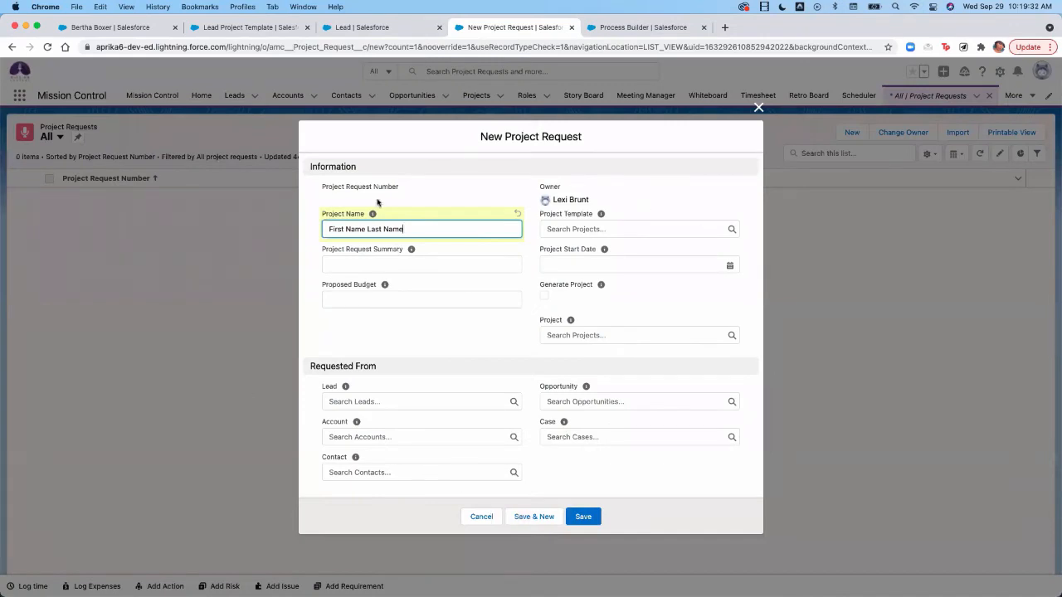
{"action": "left_click", "coordinate": [644, 28]}
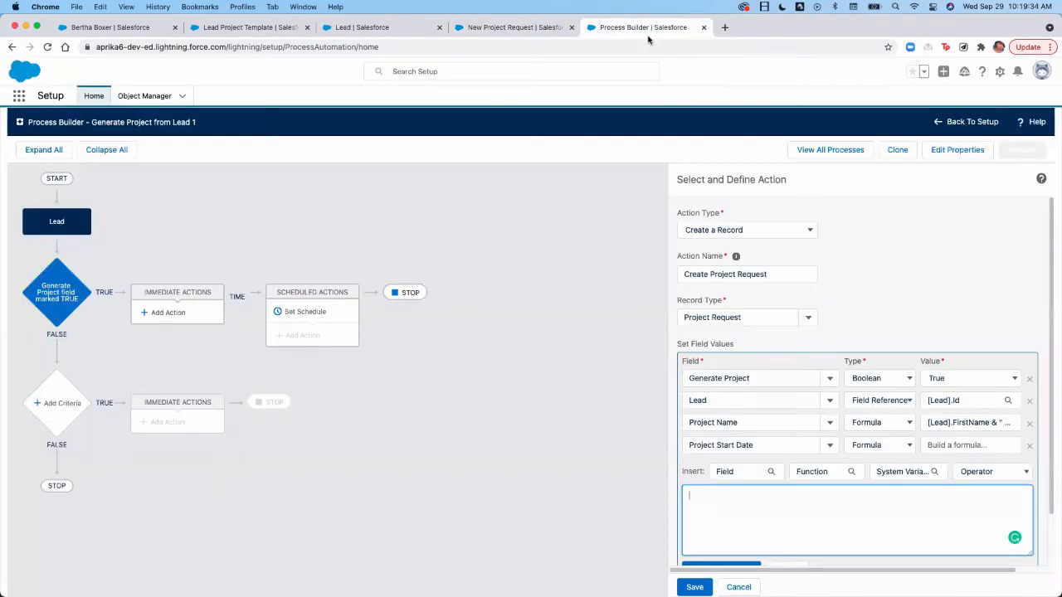
{"action": "left_click", "coordinate": [813, 473]}
{"action": "left_click", "coordinate": [417, 312]}
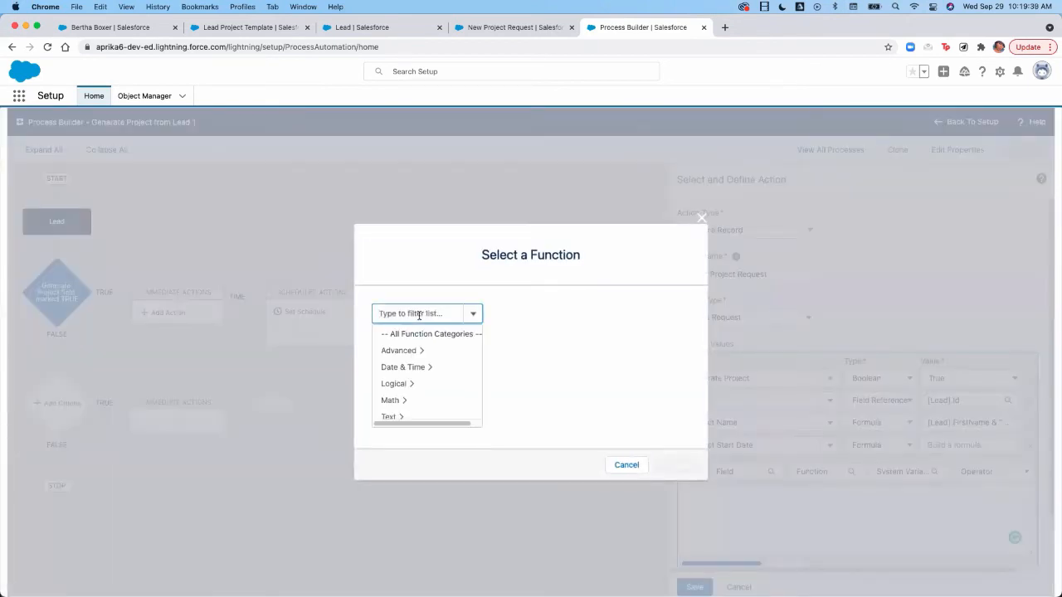
{"action": "left_click", "coordinate": [417, 368]}
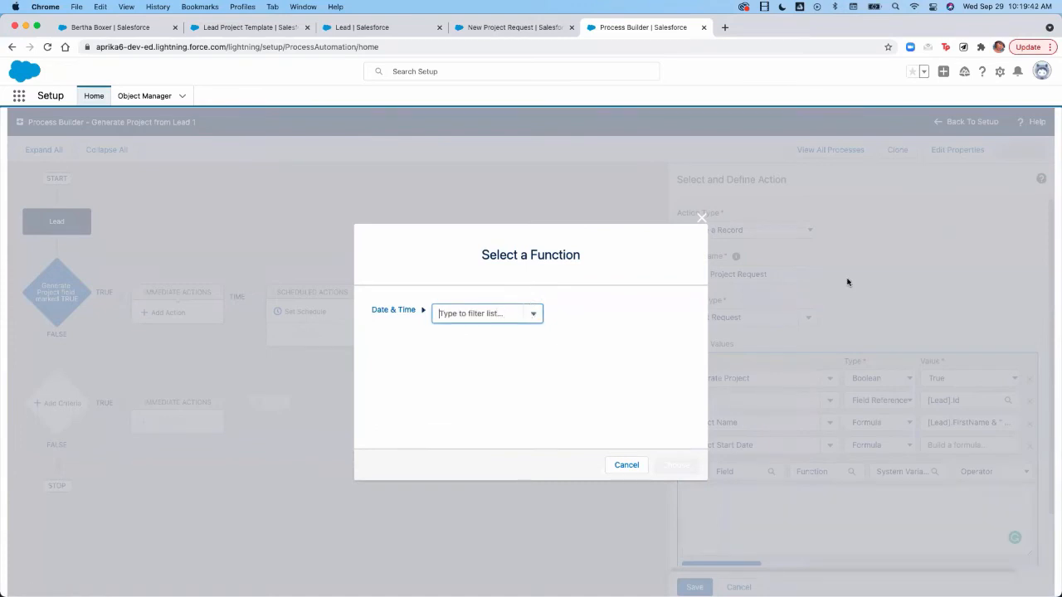
{"action": "type", "text": "tod"}
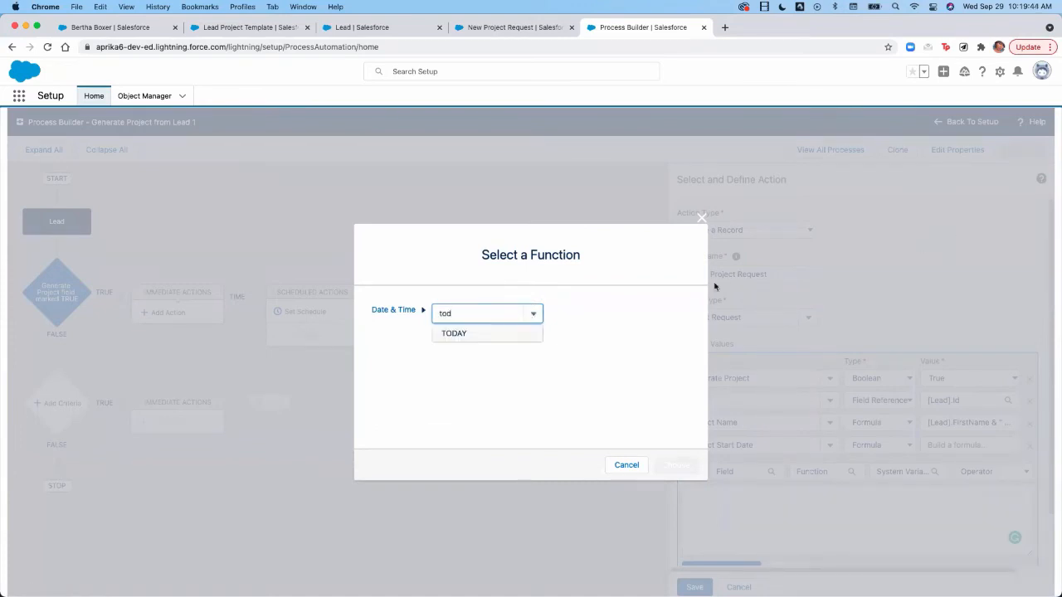
{"action": "left_click", "coordinate": [469, 336]}
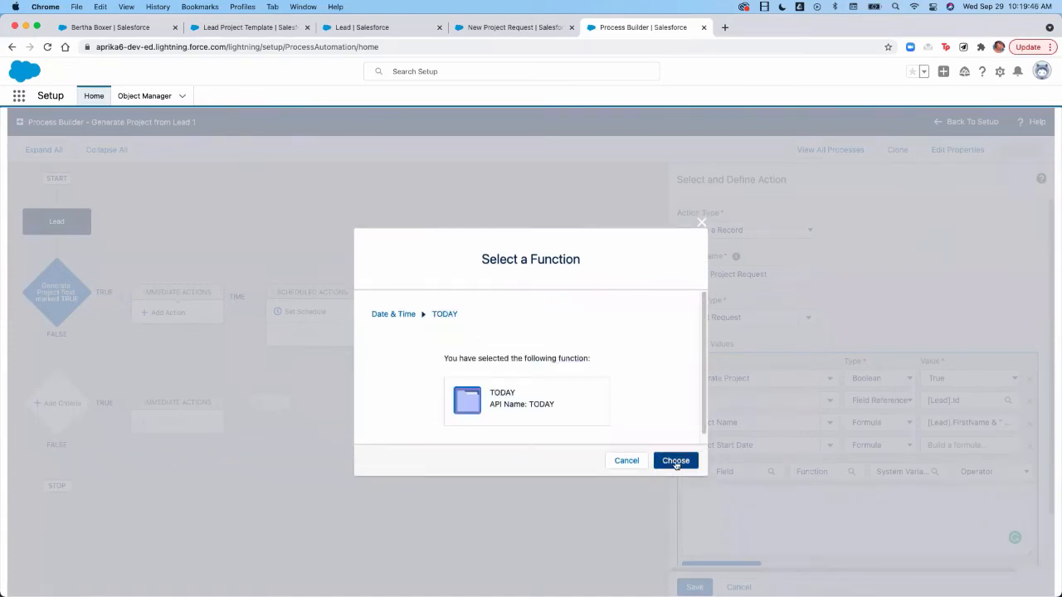
{"action": "left_click", "coordinate": [675, 460]}
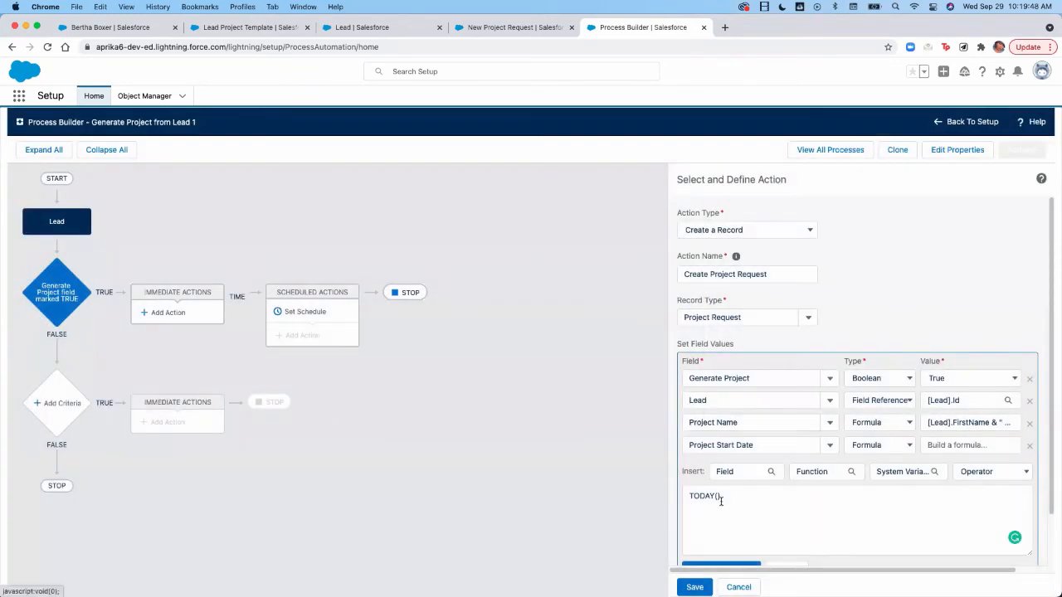
- Complete the Project Start Date formula as TODAY() + 7 and apply it
{"action": "left_click", "coordinate": [727, 495]}
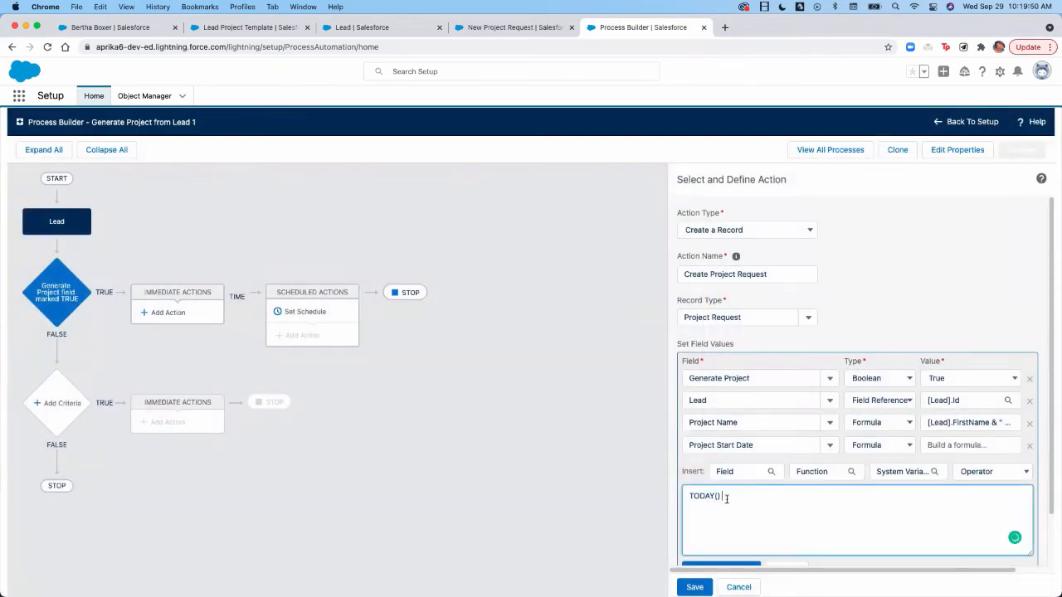
{"action": "left_click_drag", "start_coordinate": [723, 499], "coordinate": [714, 494]}
{"action": "left_click", "coordinate": [765, 496]}
{"action": "scroll", "coordinate": [807, 524], "scroll_direction": "down", "scroll_amount": 1}
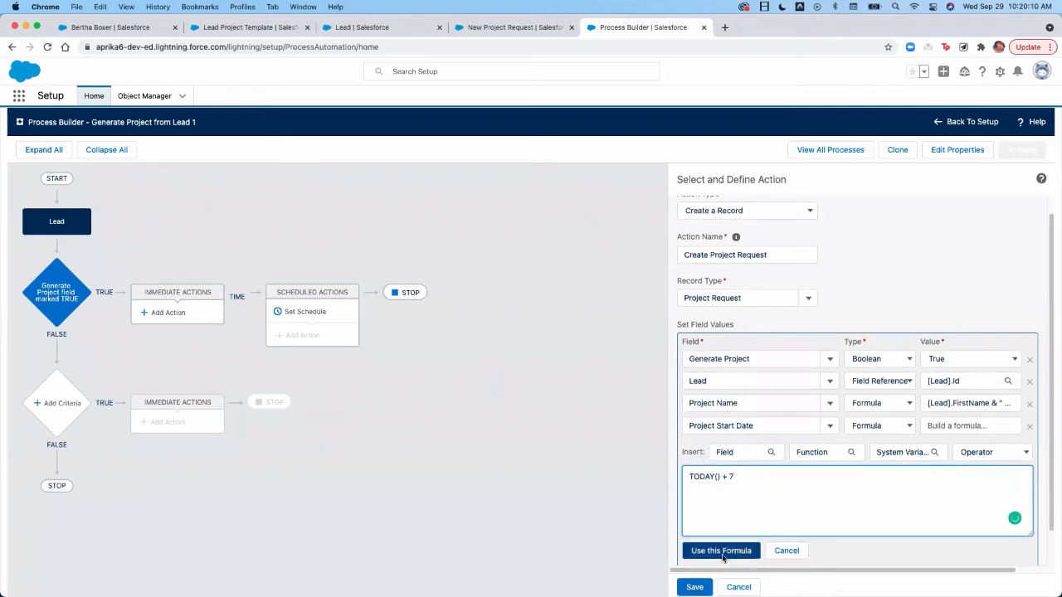
{"action": "left_click", "coordinate": [721, 553]}
- Add a fifth field value row for the Project Template field
{"action": "left_click", "coordinate": [720, 470]}
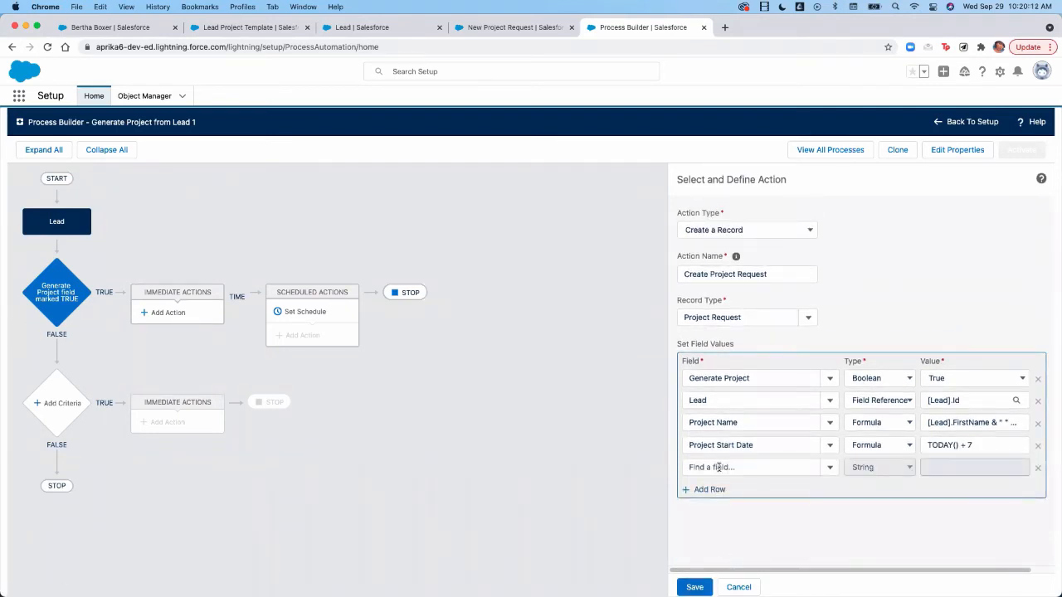
{"action": "left_click", "coordinate": [720, 467]}
{"action": "type", "text": "Project"}
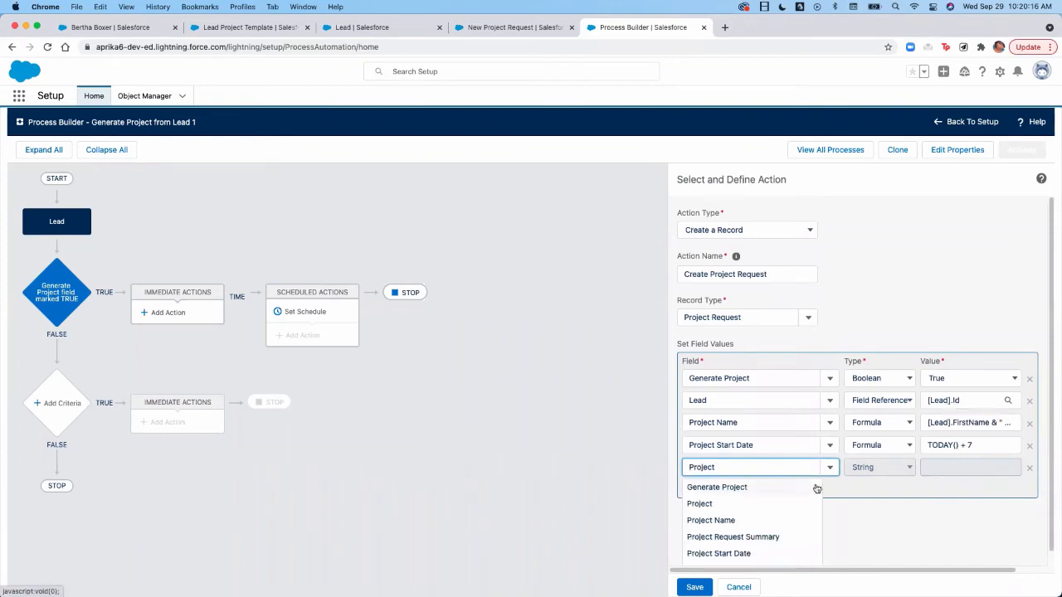
{"action": "type", "text": " tem"}
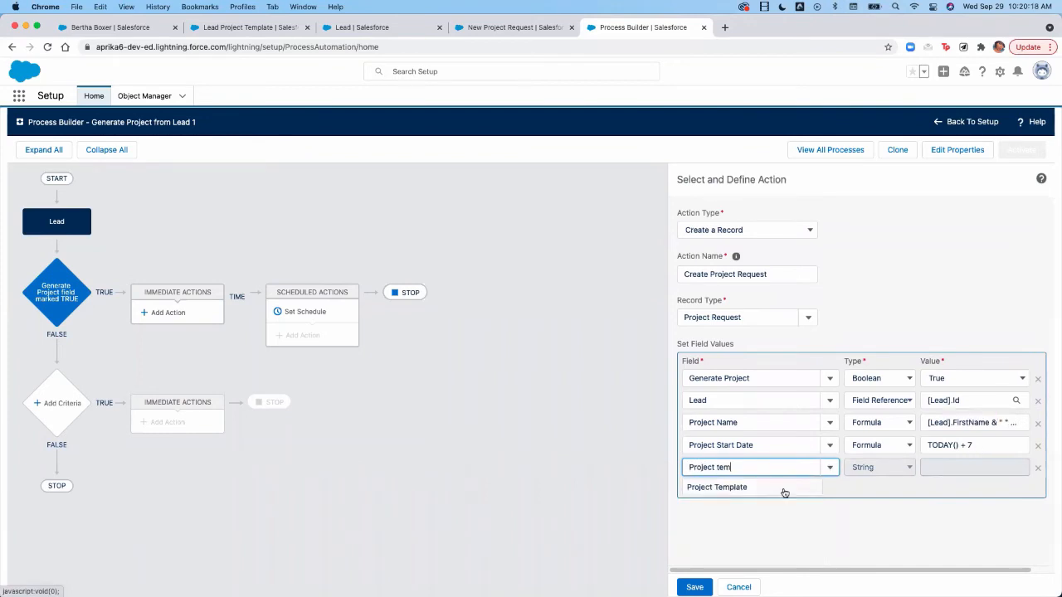
{"action": "left_click", "coordinate": [732, 491]}
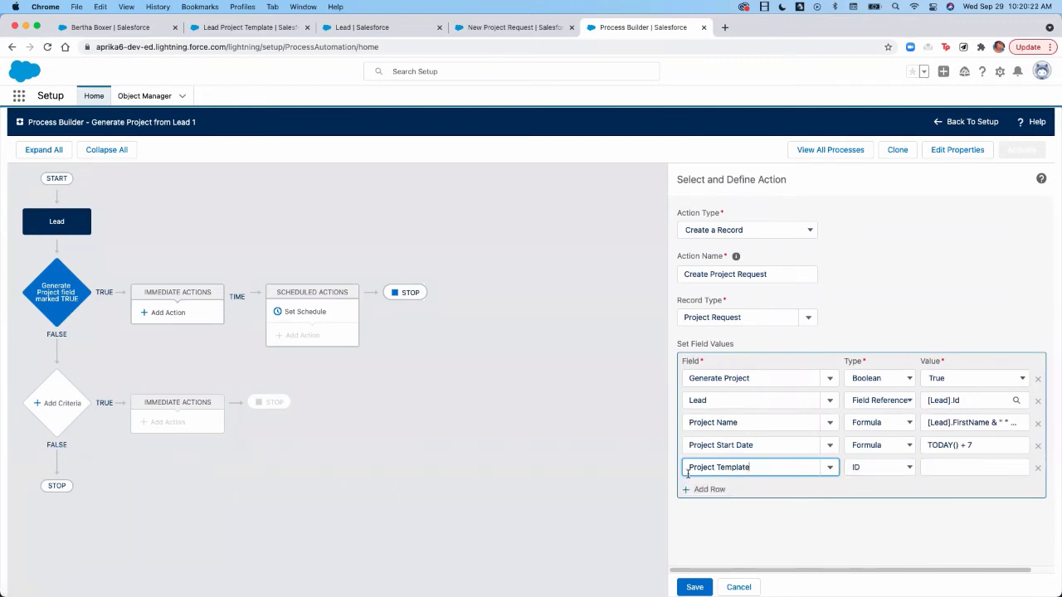
- Copy the record ID of Lead Project Template from its page address and paste it as the Project Template value in the process
{"action": "left_click", "coordinate": [235, 28]}
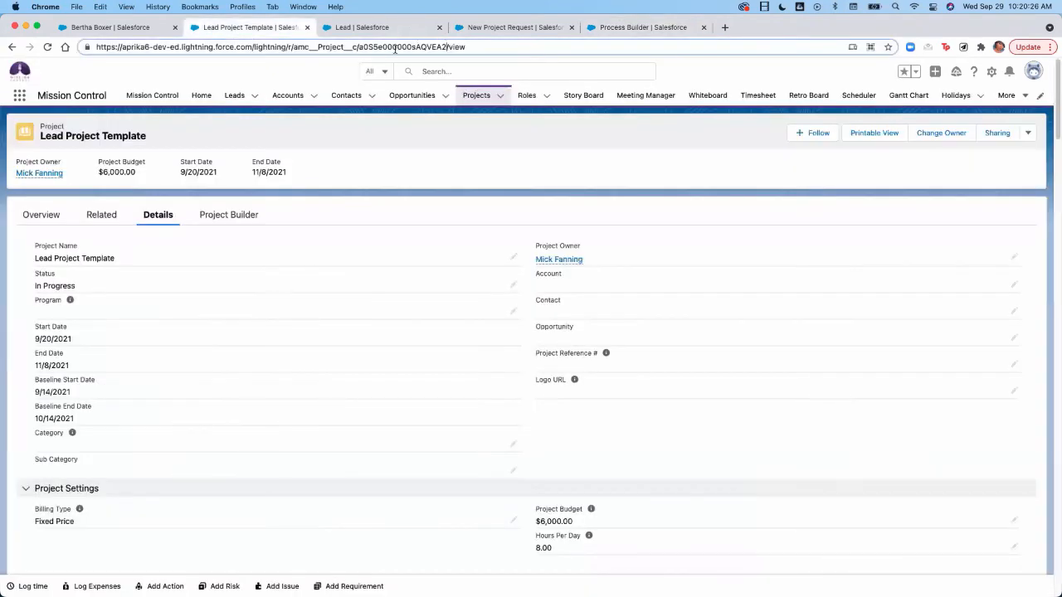
{"action": "left_click_drag", "start_coordinate": [446, 47], "coordinate": [358, 46]}
{"action": "key", "text": "super+c"}
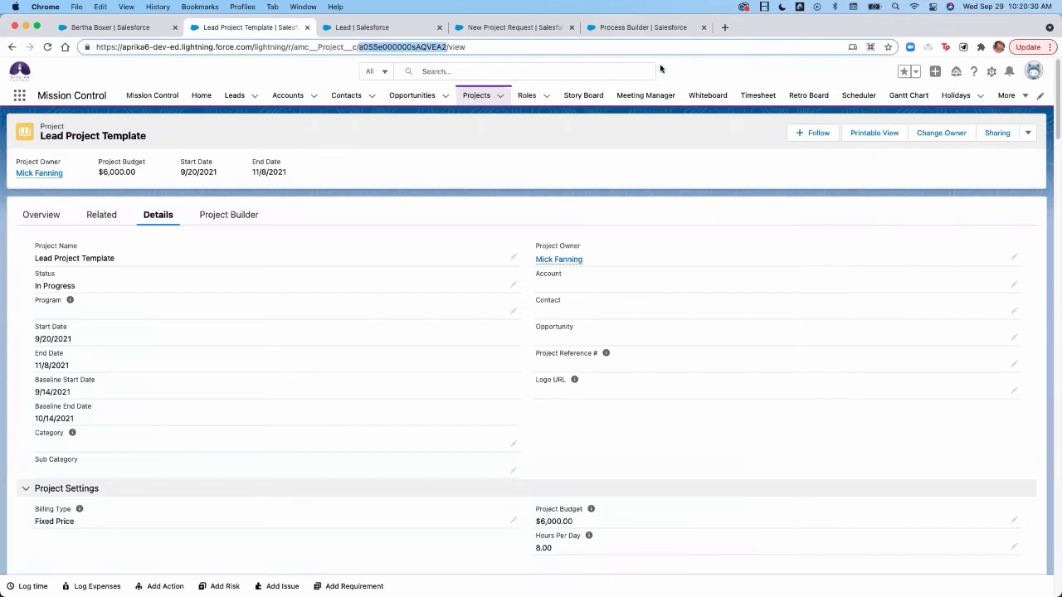
{"action": "left_click", "coordinate": [663, 28]}
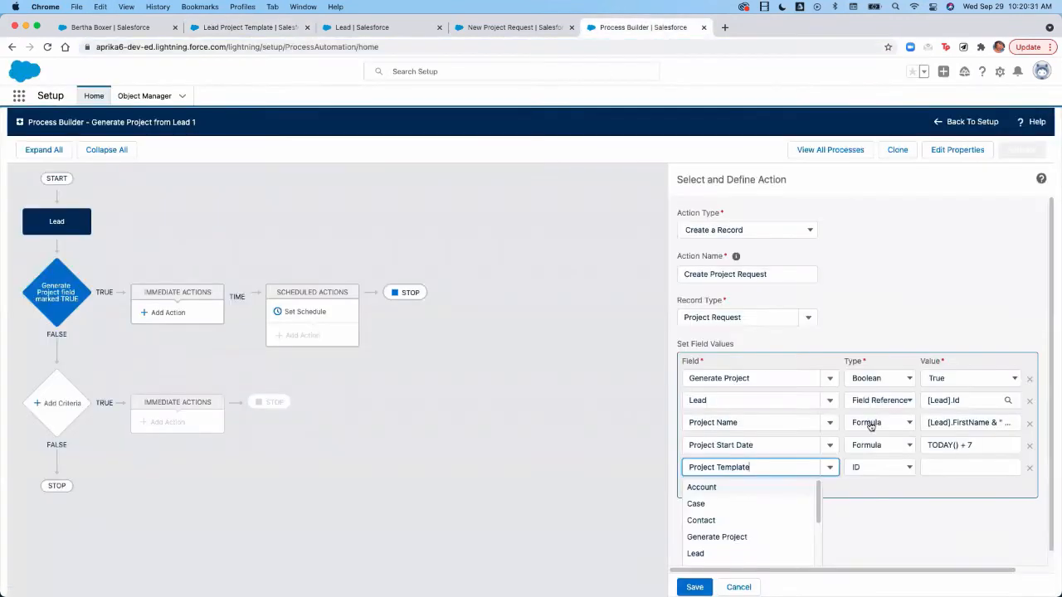
{"action": "left_click", "coordinate": [948, 472]}
{"action": "key", "text": "super+v"}
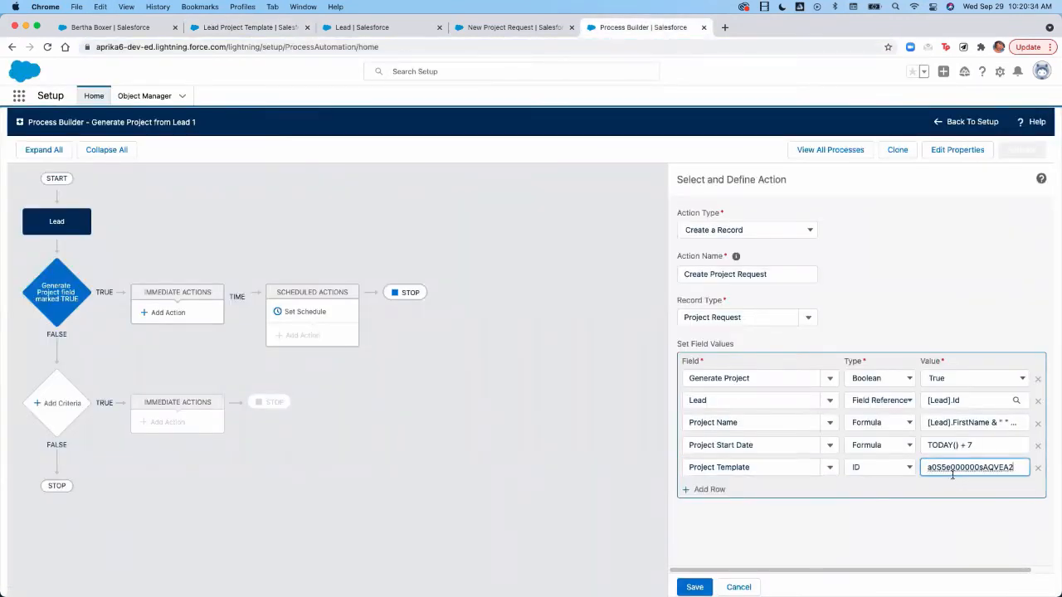
{"action": "left_click", "coordinate": [889, 497]}
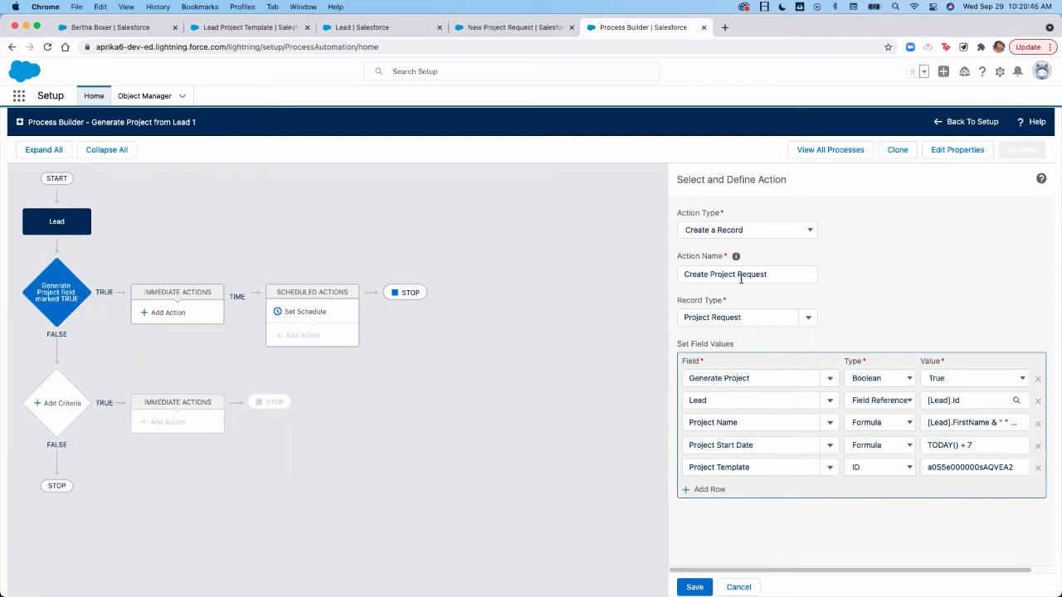
- Save the Create Project Request action, activate the process and return to Setup
{"action": "left_click", "coordinate": [702, 583]}
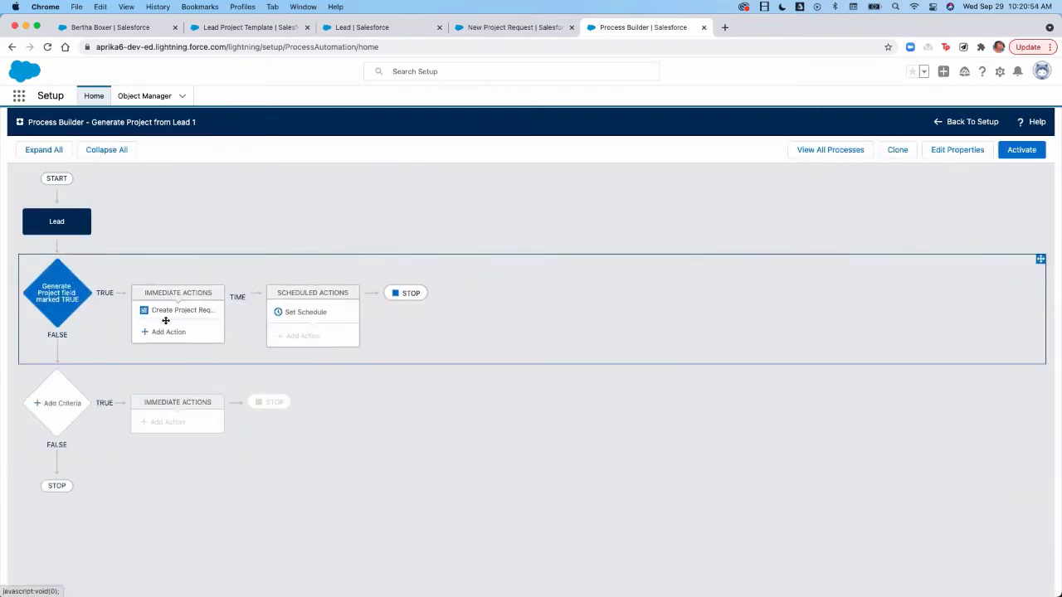
{"action": "left_click", "coordinate": [1027, 156]}
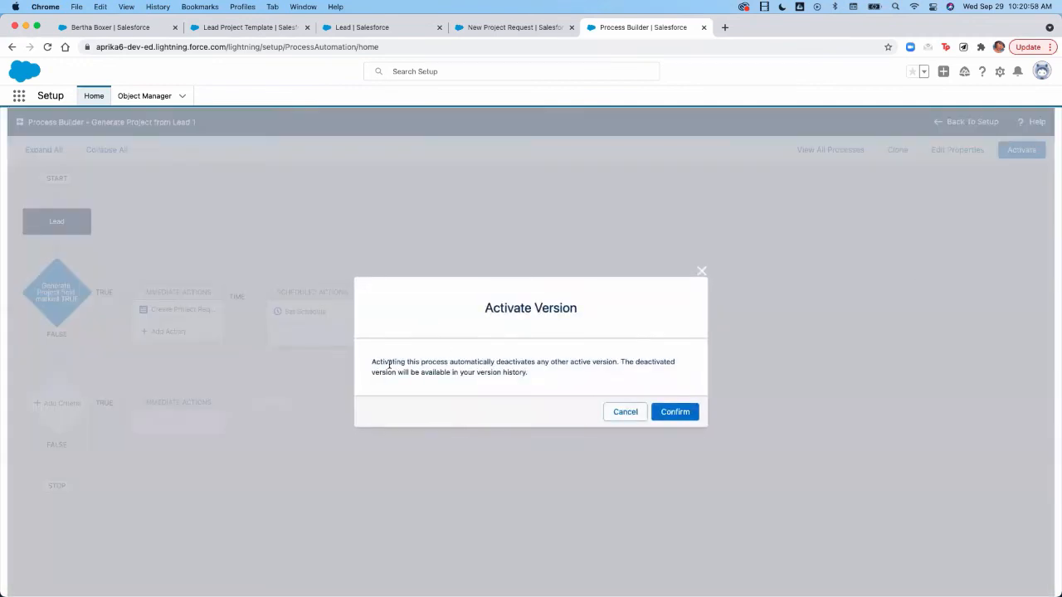
{"action": "left_click", "coordinate": [675, 412]}
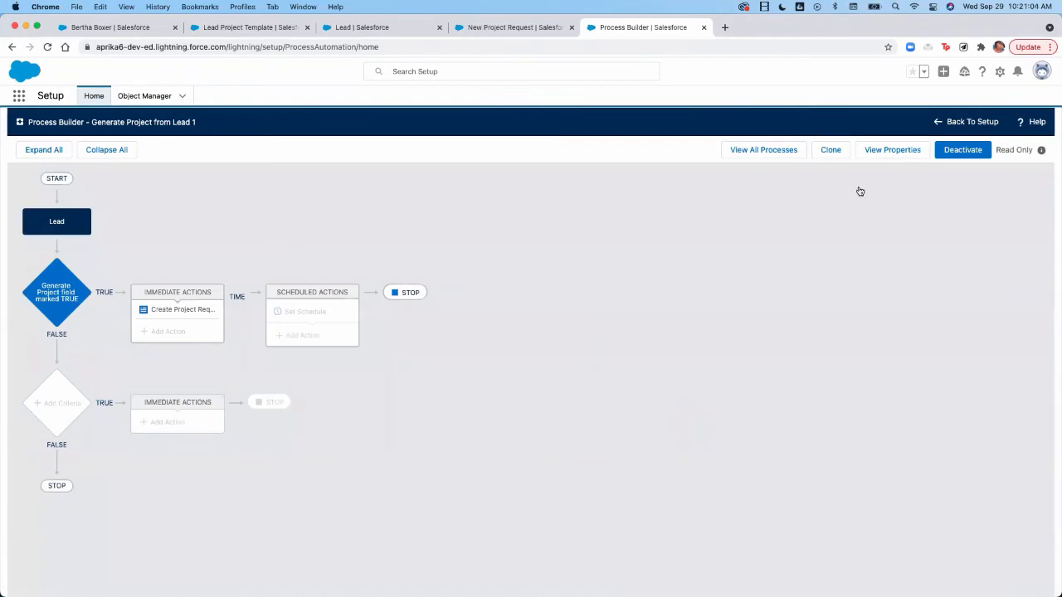
{"action": "left_click", "coordinate": [966, 123]}
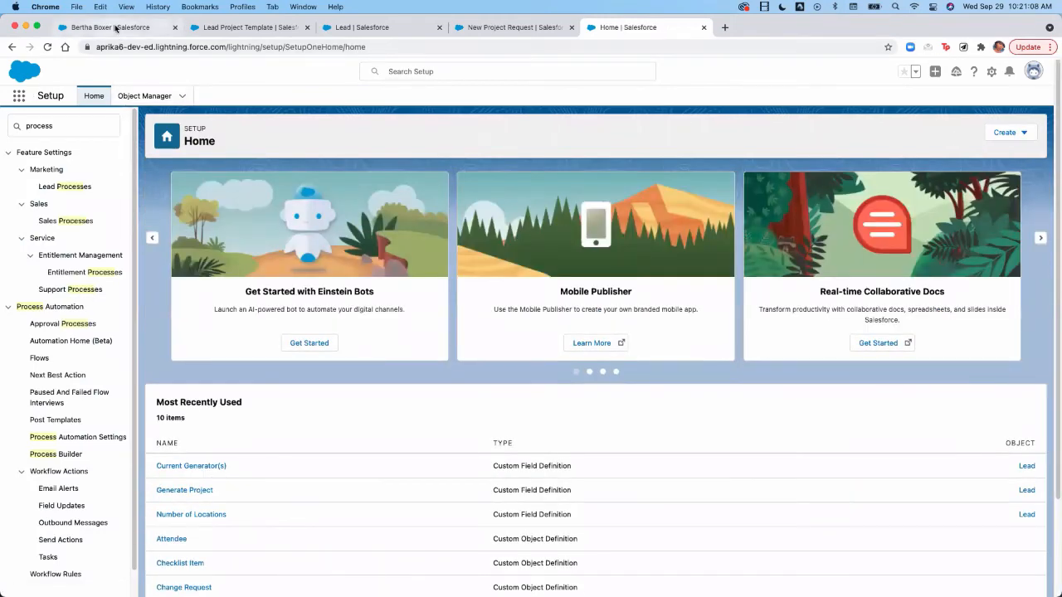
- Reload the sample lead's record and delete both of its existing project requests
{"action": "left_click", "coordinate": [117, 29]}
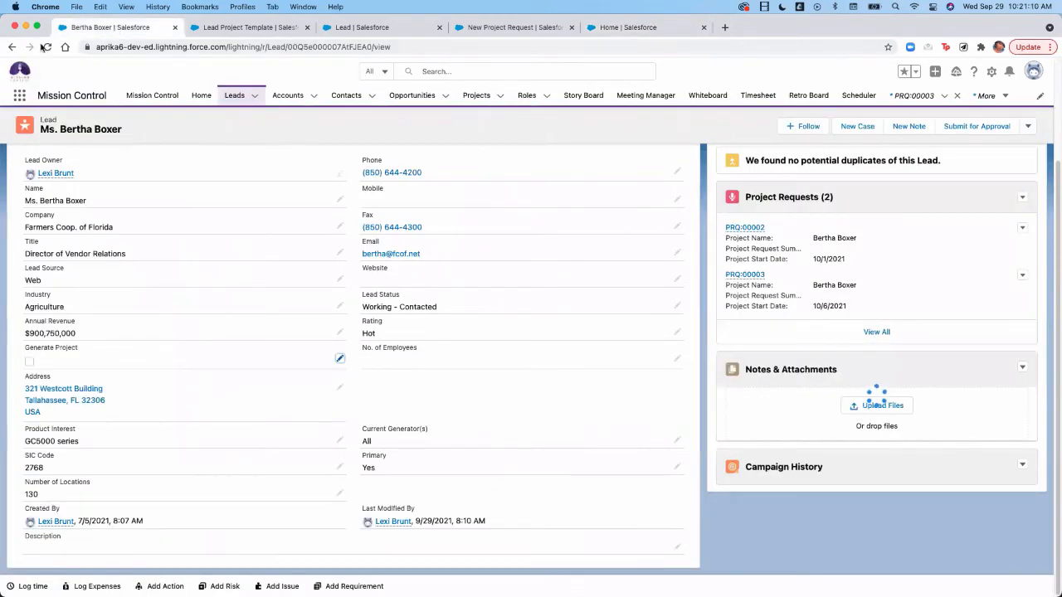
{"action": "left_click", "coordinate": [46, 47]}
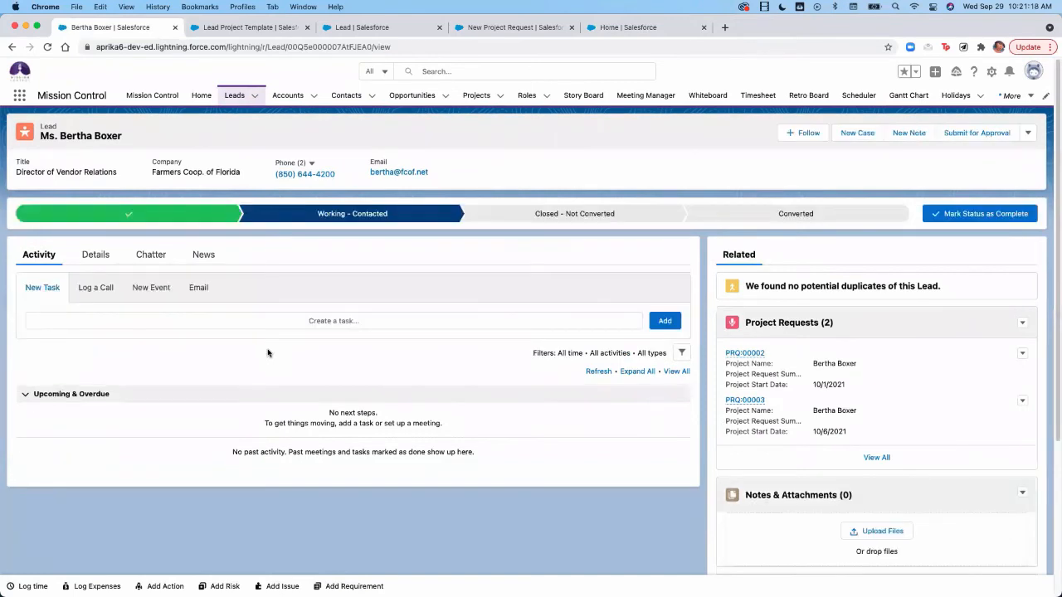
{"action": "left_click", "coordinate": [1024, 355]}
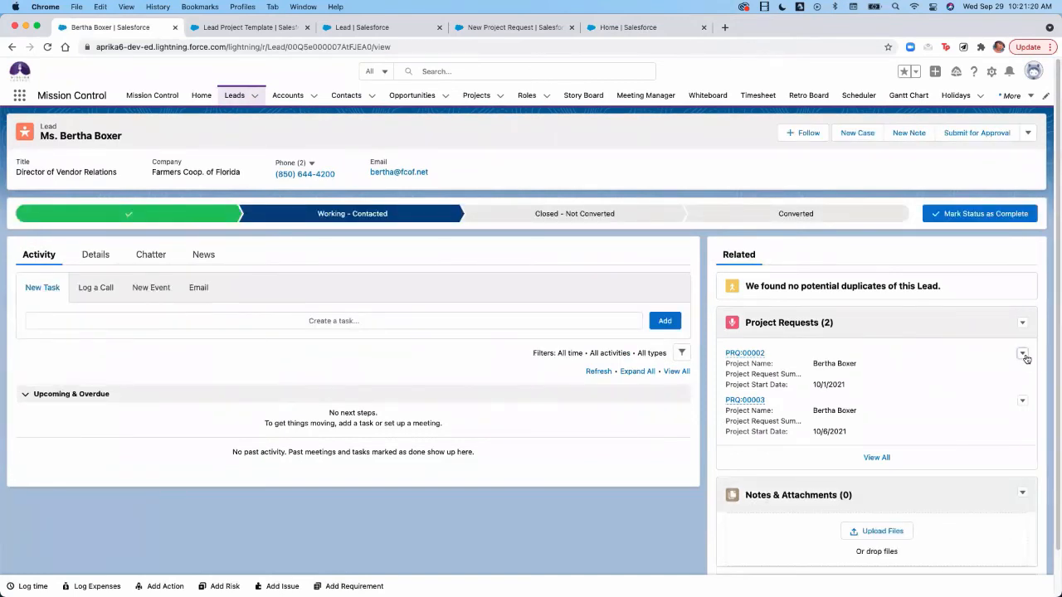
{"action": "left_click", "coordinate": [988, 392]}
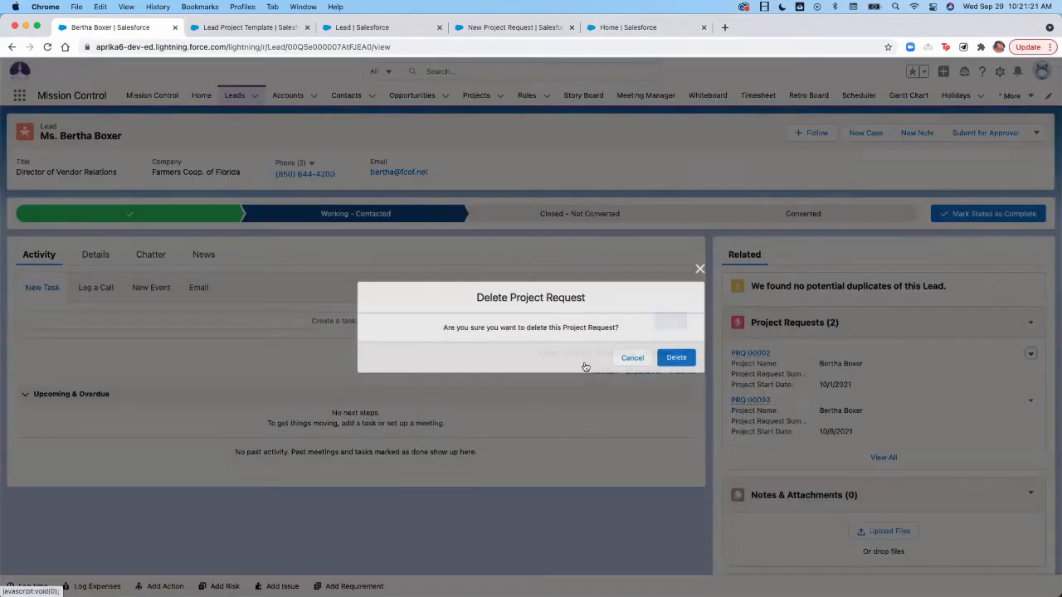
{"action": "left_click", "coordinate": [678, 362]}
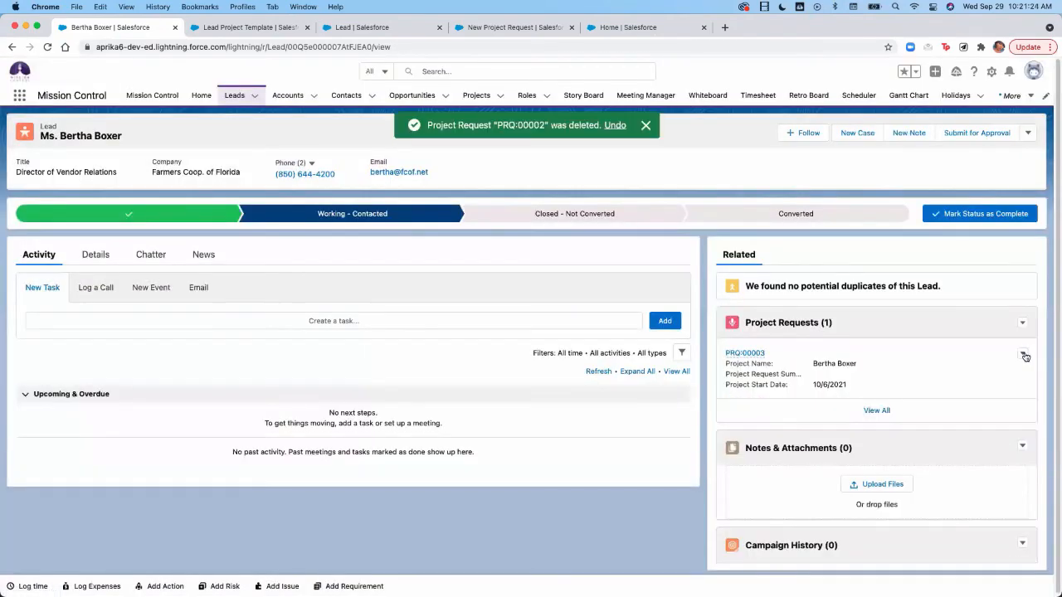
{"action": "left_click", "coordinate": [1023, 354]}
{"action": "left_click", "coordinate": [989, 392]}
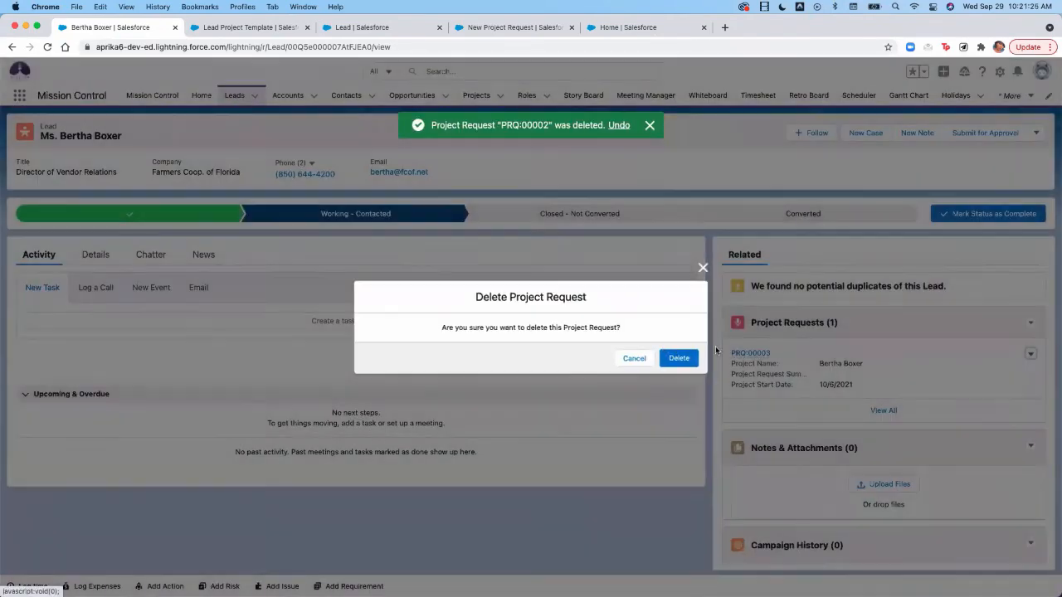
{"action": "left_click", "coordinate": [677, 359]}
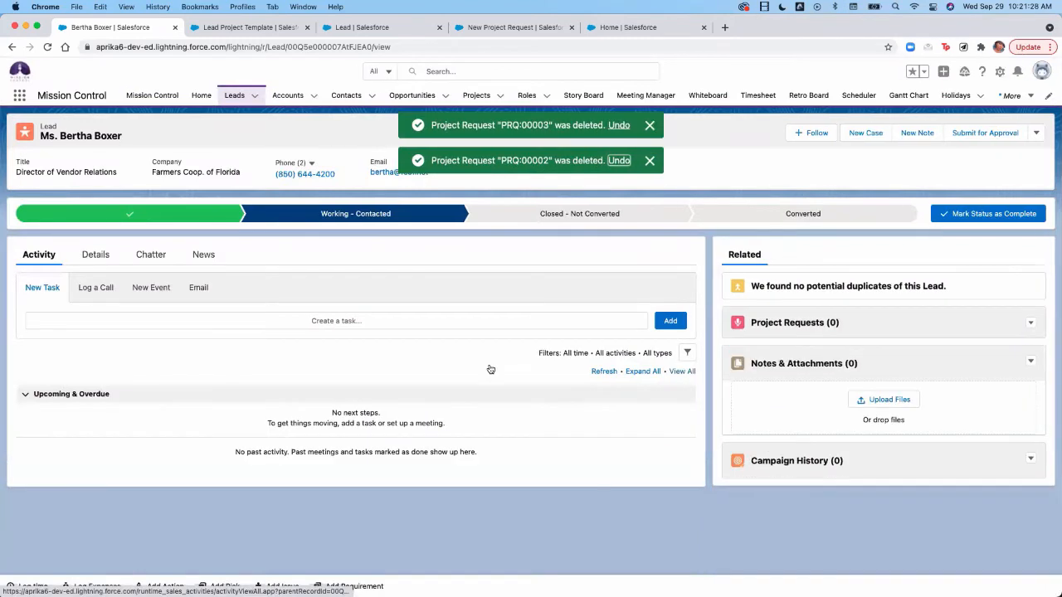
- Enable Generate Project in the lead's details and save the record
{"action": "left_click", "coordinate": [94, 257]}
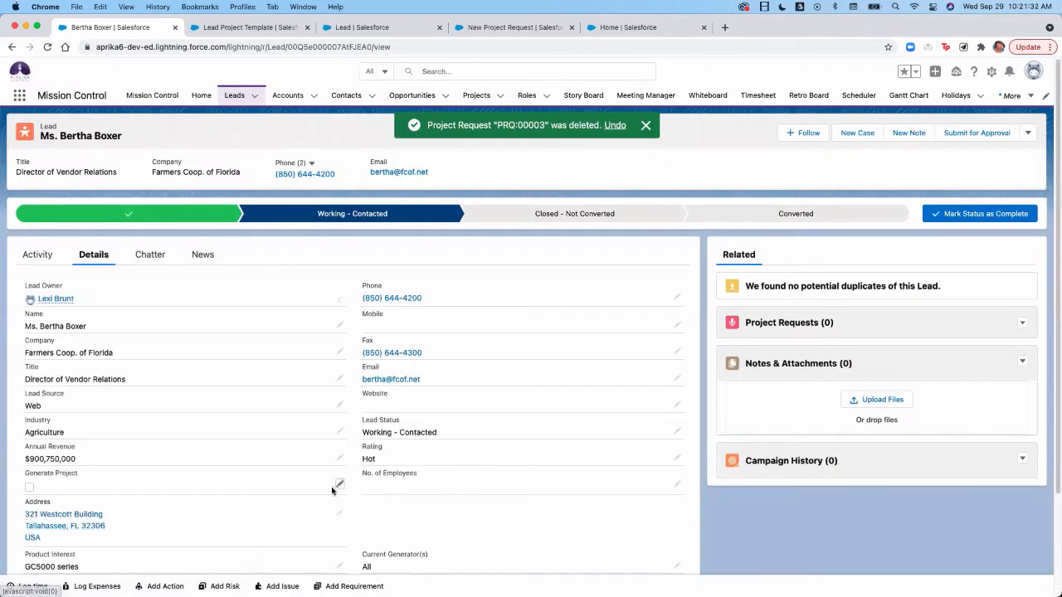
{"action": "left_click", "coordinate": [339, 485]}
{"action": "left_click", "coordinate": [34, 477]}
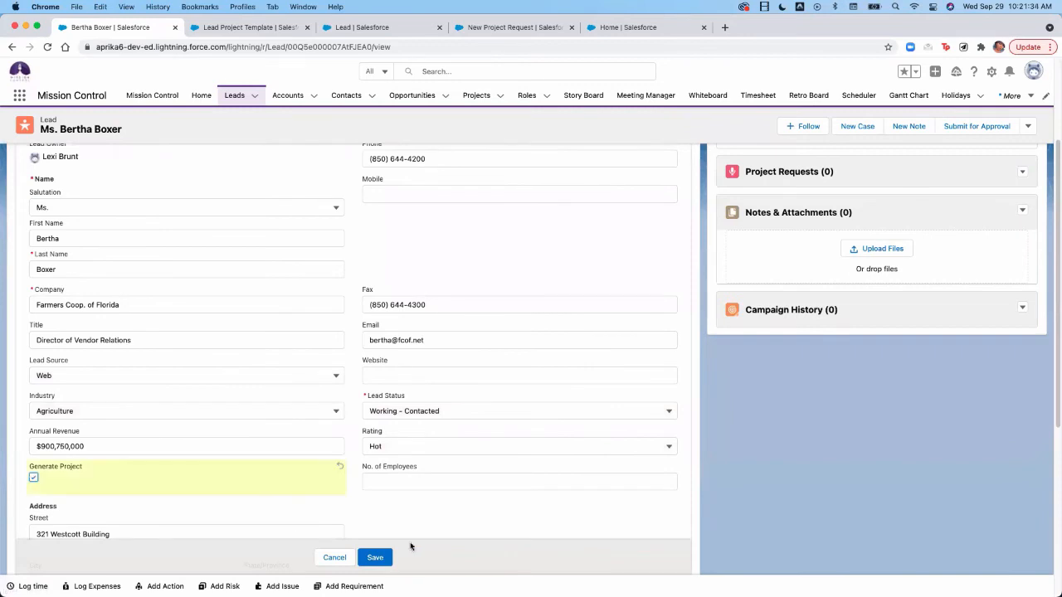
{"action": "left_click", "coordinate": [383, 558]}
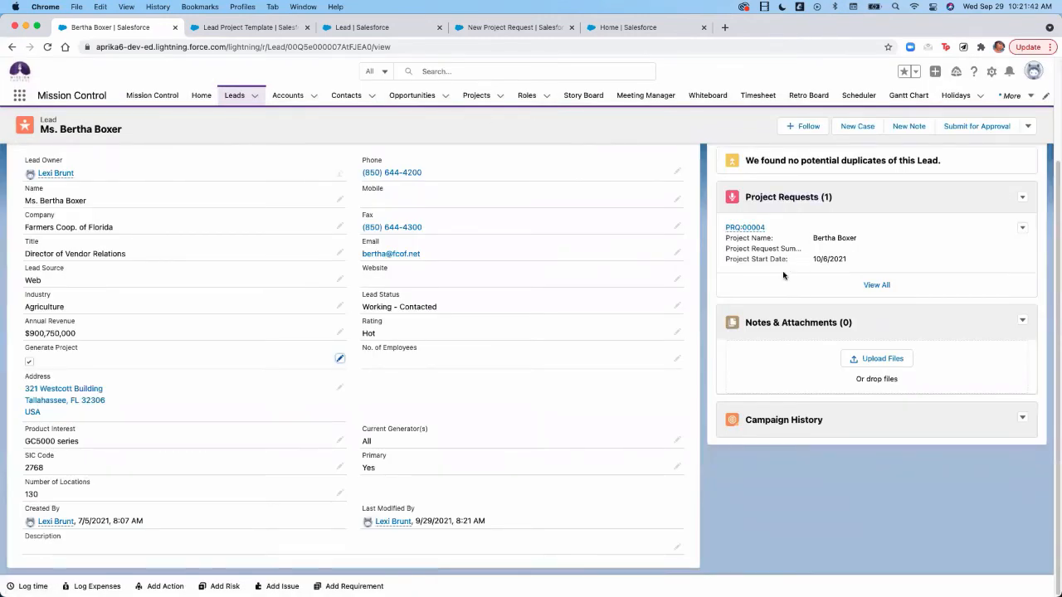
- Open the lead's new project request, review its Project Name and Project Template, and open the linked project
{"action": "left_click", "coordinate": [742, 229]}
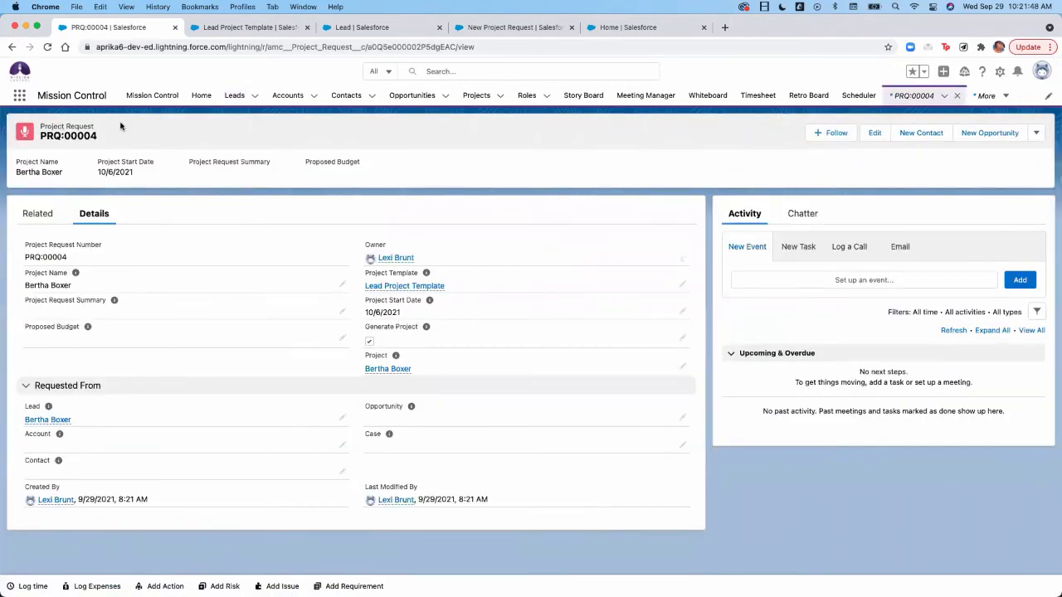
{"action": "left_click_drag", "start_coordinate": [88, 286], "coordinate": [16, 287]}
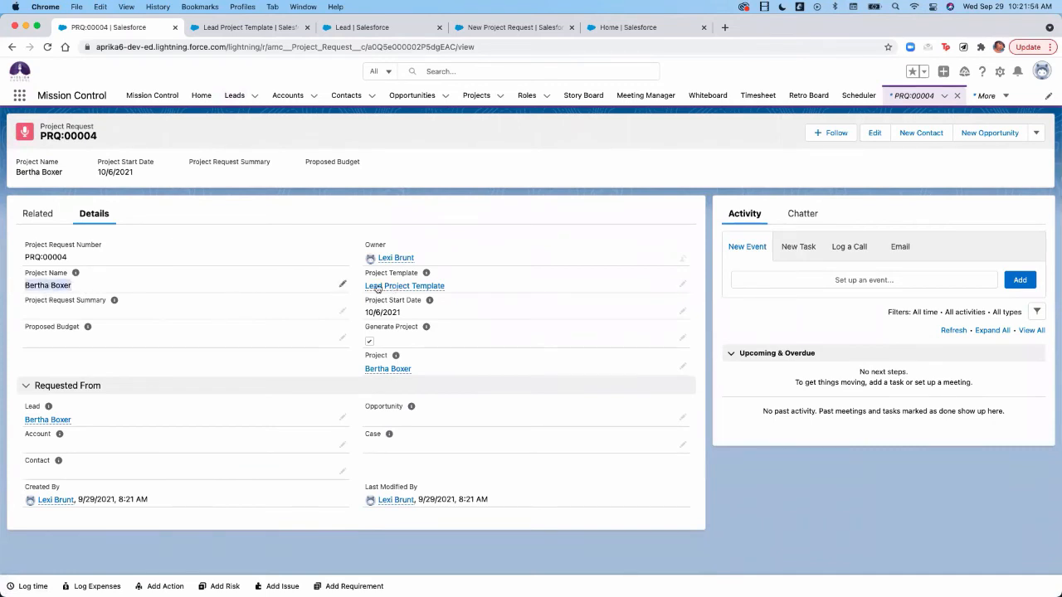
{"action": "mouse_move", "coordinate": [419, 288]}
{"action": "left_click", "coordinate": [381, 370]}
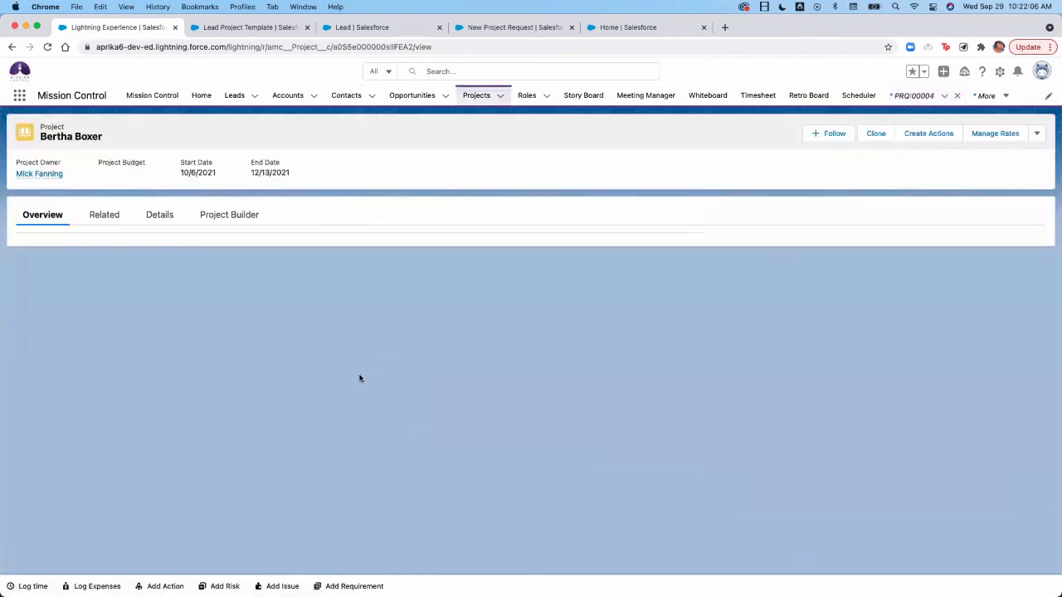